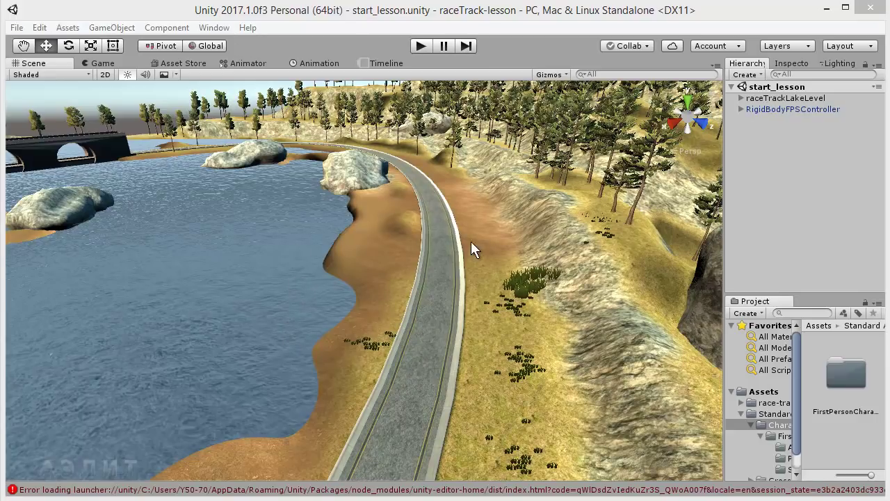
- Frame the WaterBasicDaytime lake water with F and zoom out above it
click(341, 287)
key(f)
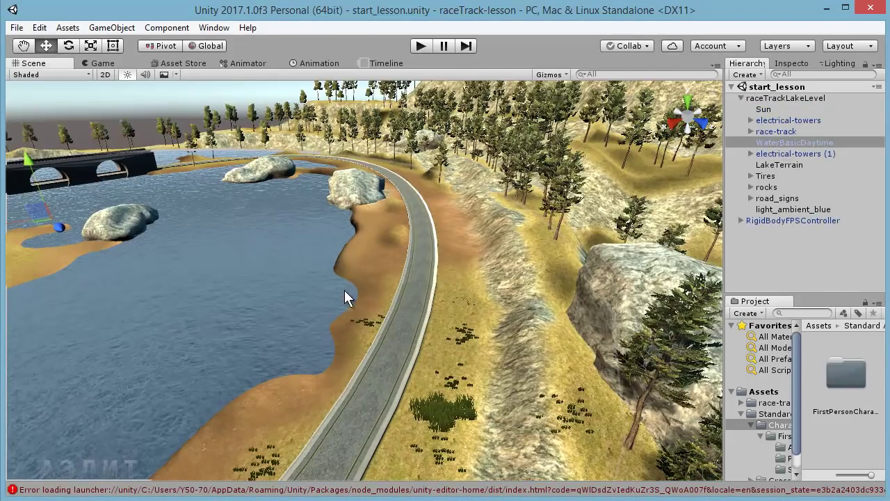
scroll(396, 288, down, 1)
scroll(387, 290, down, 1)
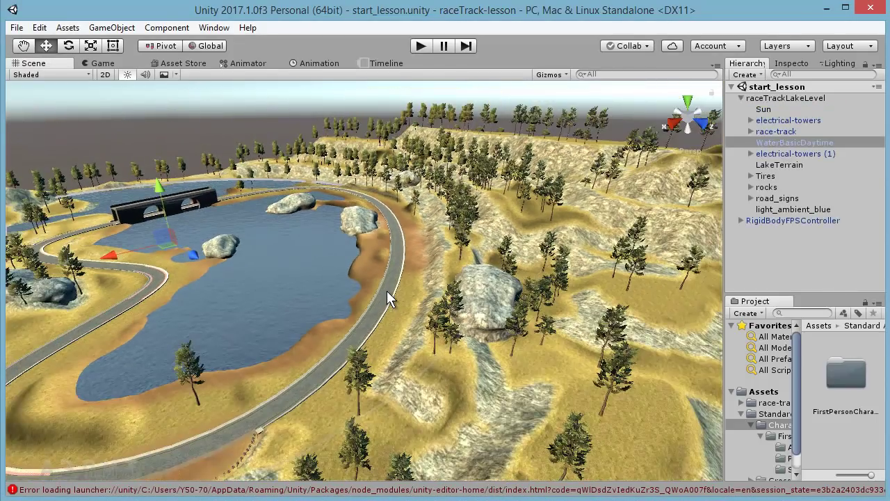
scroll(386, 291, down, 1)
scroll(387, 291, down, 1)
scroll(387, 291, down, 1)
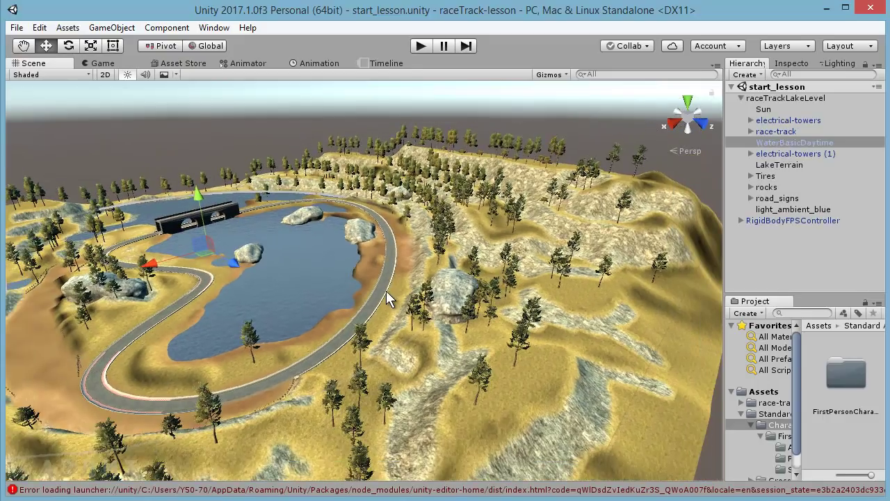
scroll(386, 291, down, 1)
scroll(386, 291, down, 1)
- Pan and zoom out further until the whole lake, race track and hills are visible
middle_drag(263, 308, 340, 293)
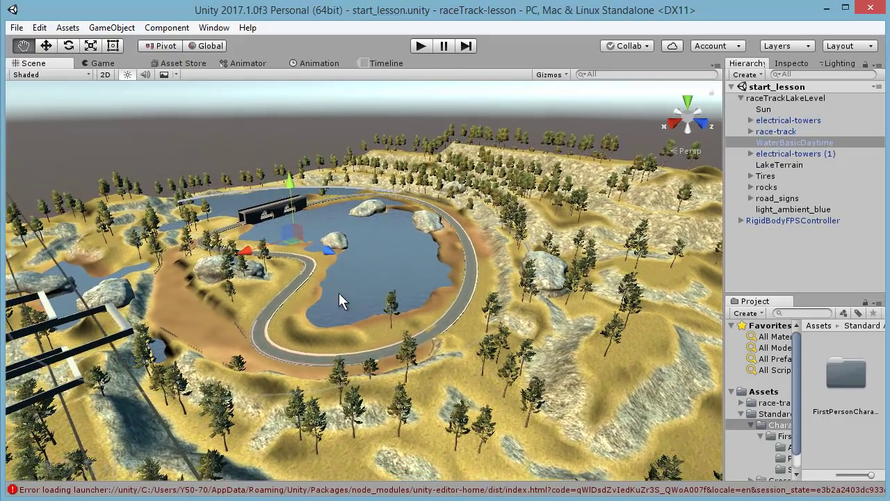
scroll(368, 302, down, 1)
scroll(368, 303, down, 1)
scroll(370, 312, down, 1)
mouse_move(372, 323)
middle_down()
mouse_move(390, 314)
mouse_move(395, 347)
middle_up()
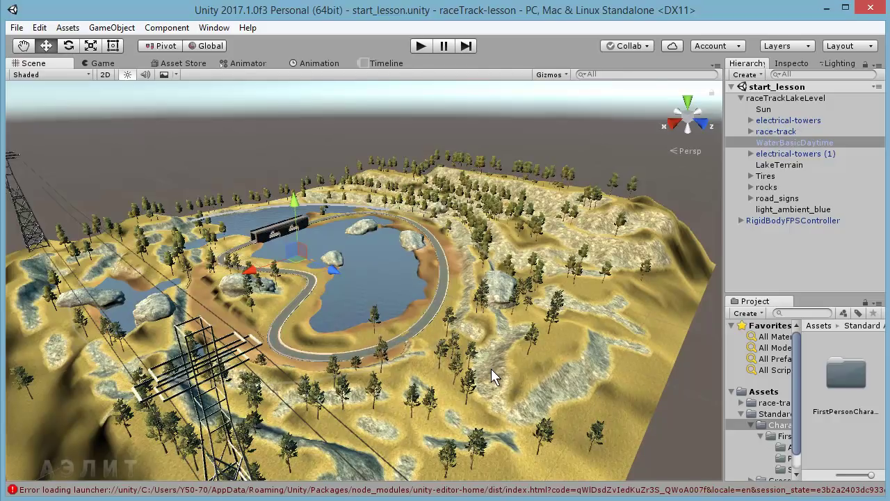
- Orbit around the lake terrain to bring the lake and bridge toward the centre
mouse_move(549, 385)
alt+mouse_down()
mouse_move(501, 360)
mouse_move(565, 291)
mouse_move(531, 308)
alt+mouse_up()
scroll(477, 341, up, 6)
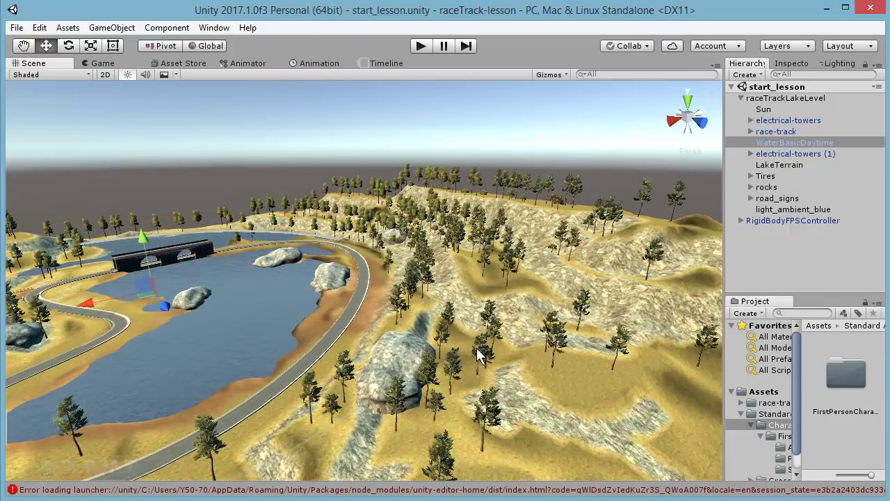
alt+drag(479, 355, 279, 407)
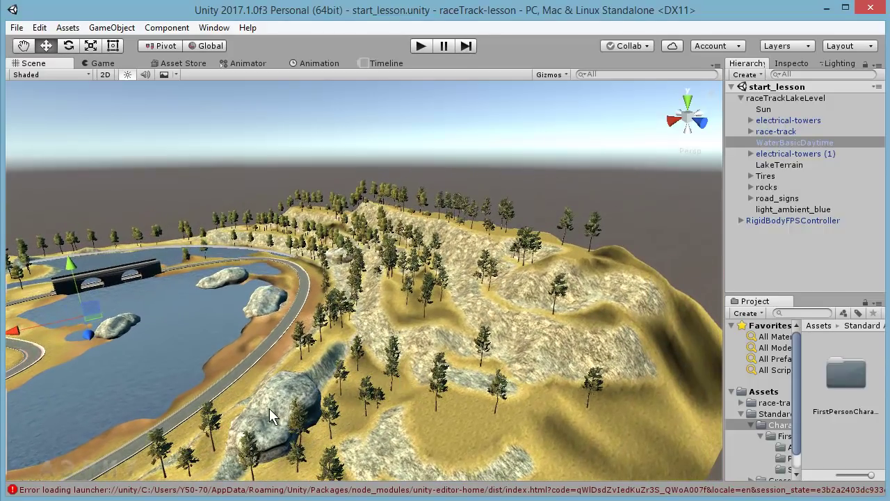
alt+drag(251, 363, 431, 421)
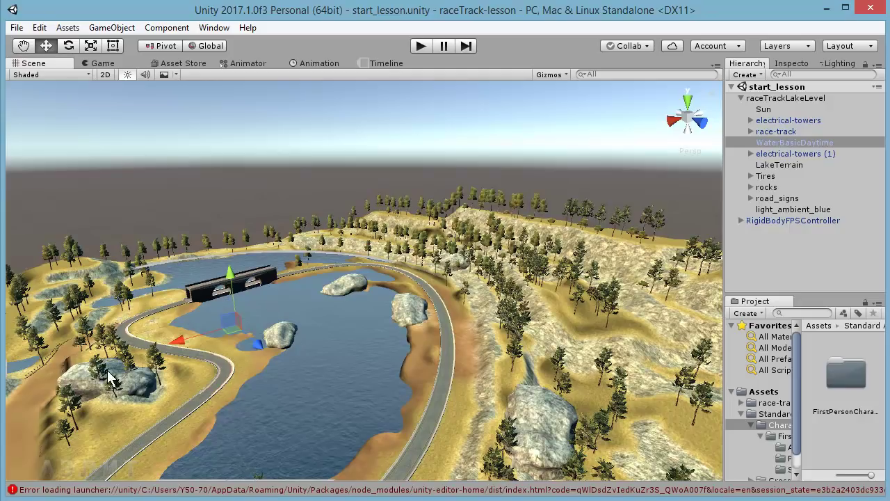
mouse_move(76, 366)
alt+mouse_down()
mouse_move(168, 301)
mouse_move(160, 294)
alt+mouse_up()
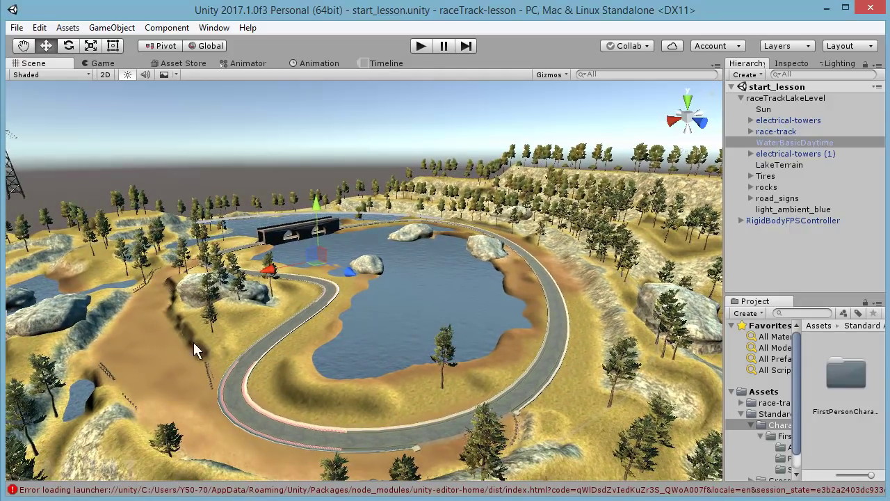
- Fly down past the lake rocks to the water surface near the sandy shore
right_drag(218, 282, 227, 280)
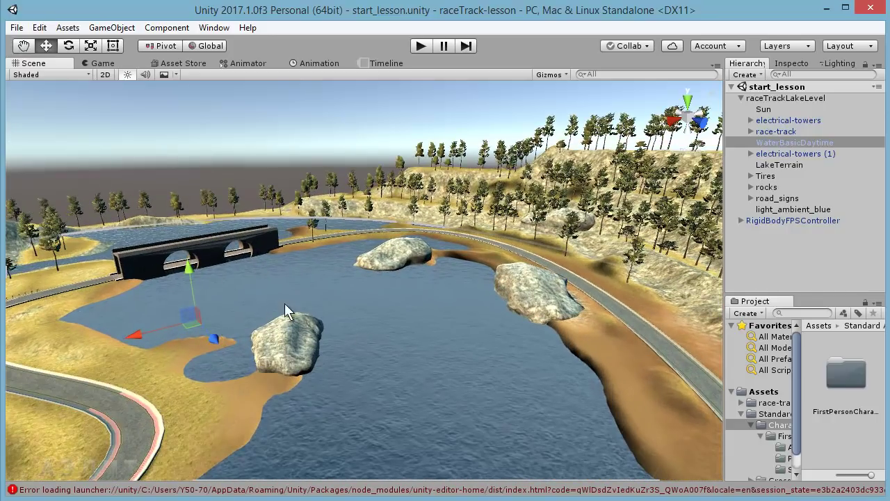
mouse_move(434, 362)
middle_down()
mouse_move(504, 389)
mouse_move(357, 348)
mouse_move(350, 366)
middle_up()
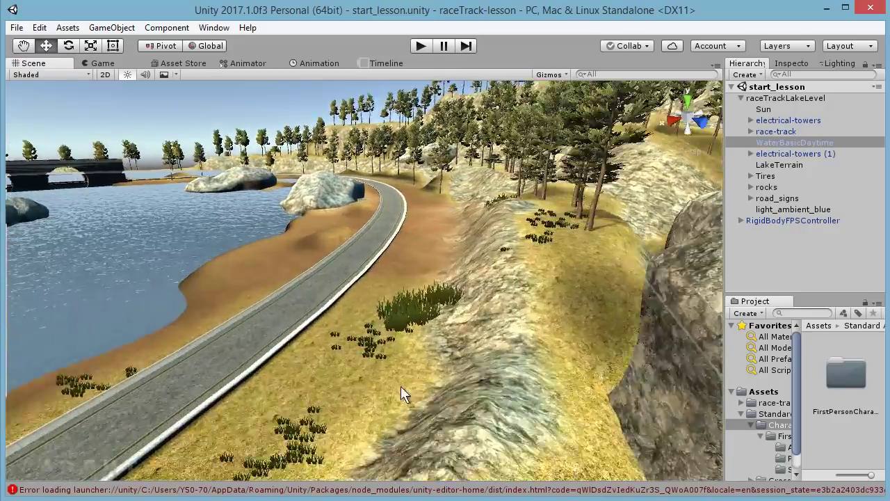
scroll(401, 386, up, 3)
mouse_move(294, 406)
right_down()
mouse_move(394, 365)
mouse_move(271, 308)
right_up()
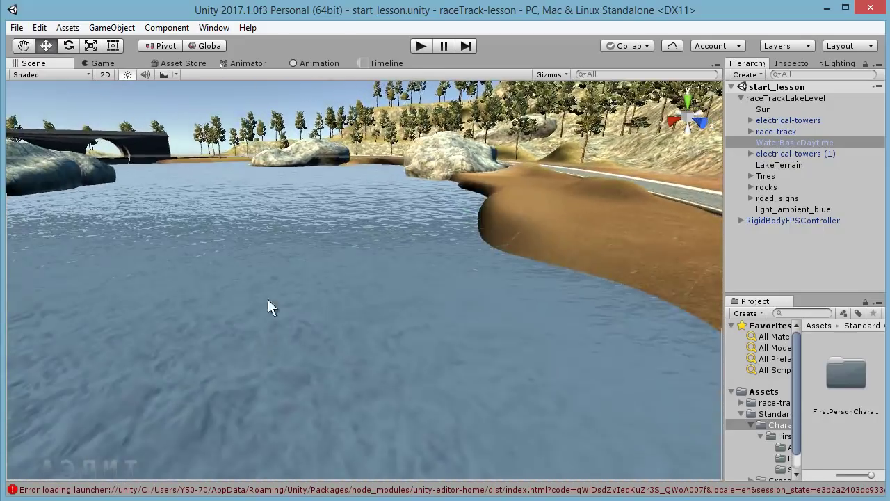
- Fly onto the race track and along the road, pulling back until road and lake show
mouse_move(454, 383)
right_down()
mouse_move(326, 362)
mouse_move(424, 389)
right_up()
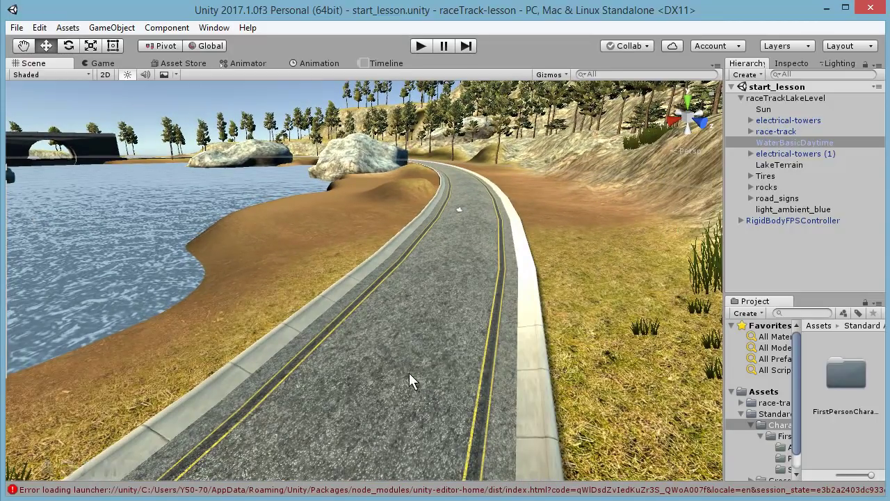
middle_drag(429, 390, 413, 390)
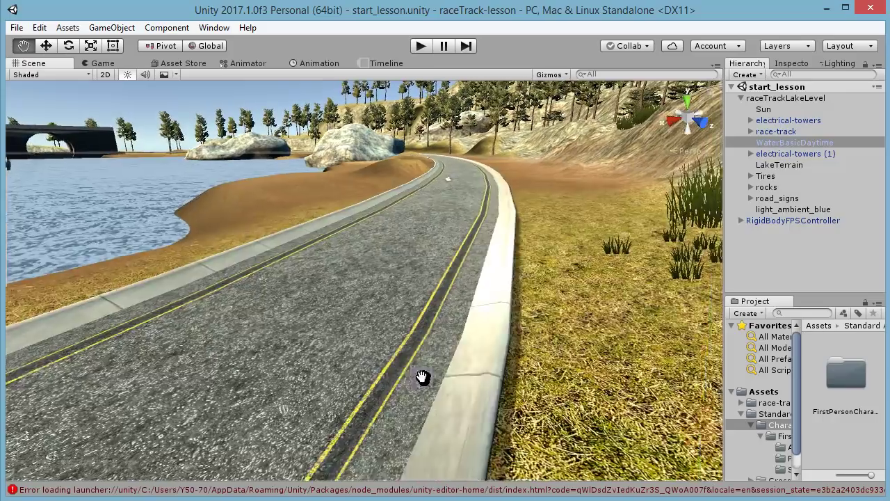
scroll(411, 404, down, 3)
scroll(479, 346, down, 2)
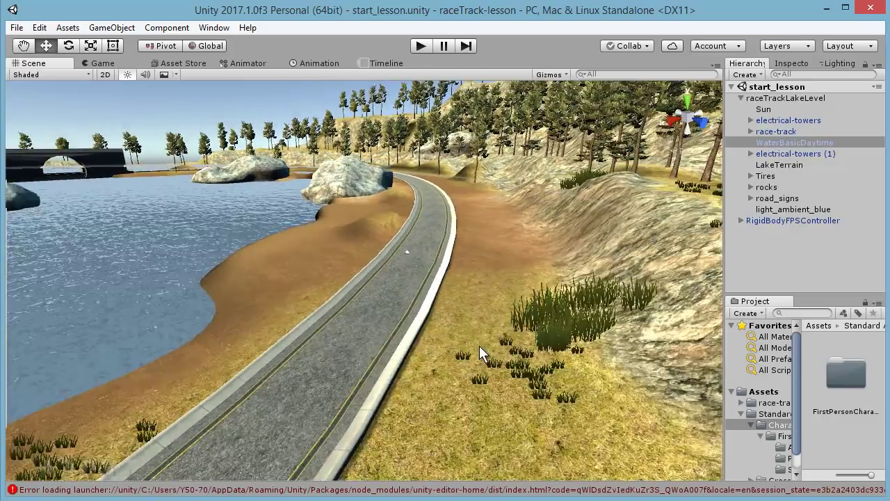
scroll(485, 354, down, 2)
scroll(486, 354, down, 2)
scroll(486, 357, down, 1)
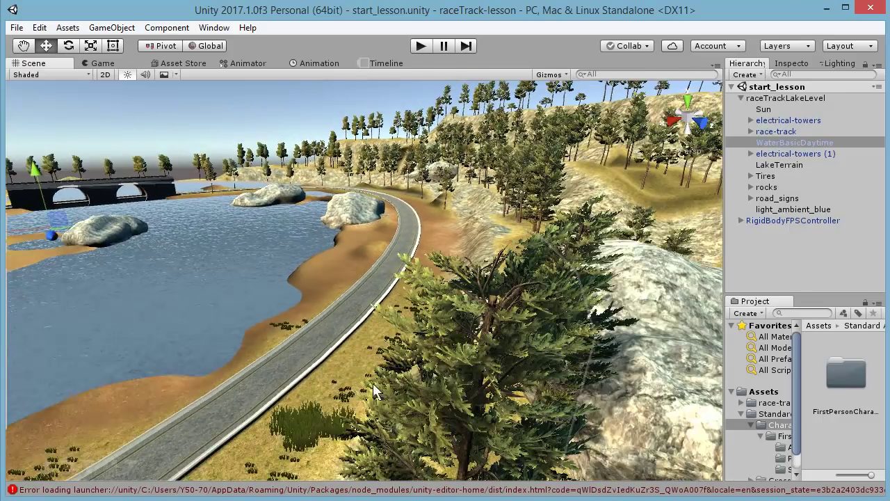
middle_drag(201, 417, 279, 399)
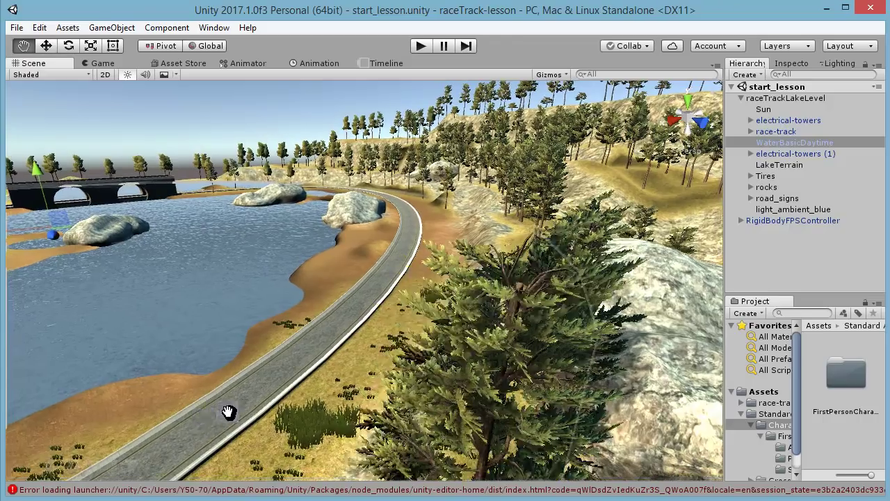
- Orbit around the lake so the track runs toward the bridge
alt+drag(283, 405, 326, 393)
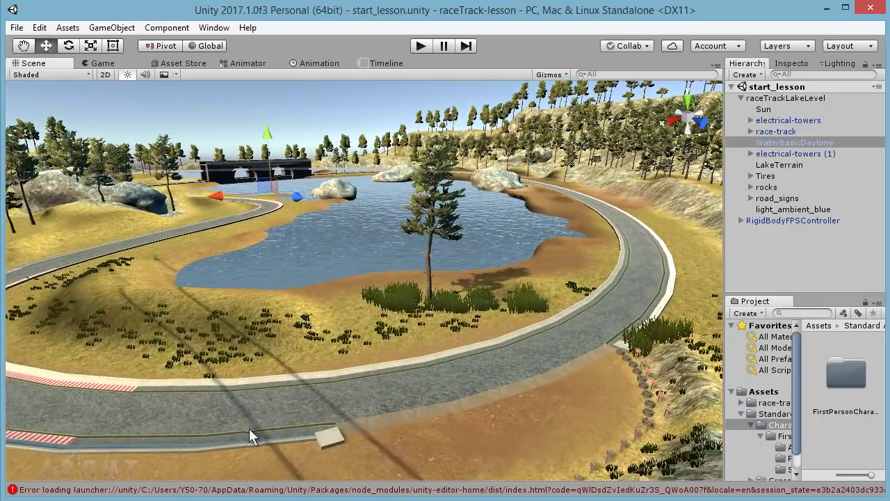
mouse_move(249, 429)
alt+mouse_down()
mouse_move(288, 415)
mouse_move(314, 429)
mouse_move(205, 381)
alt+mouse_up()
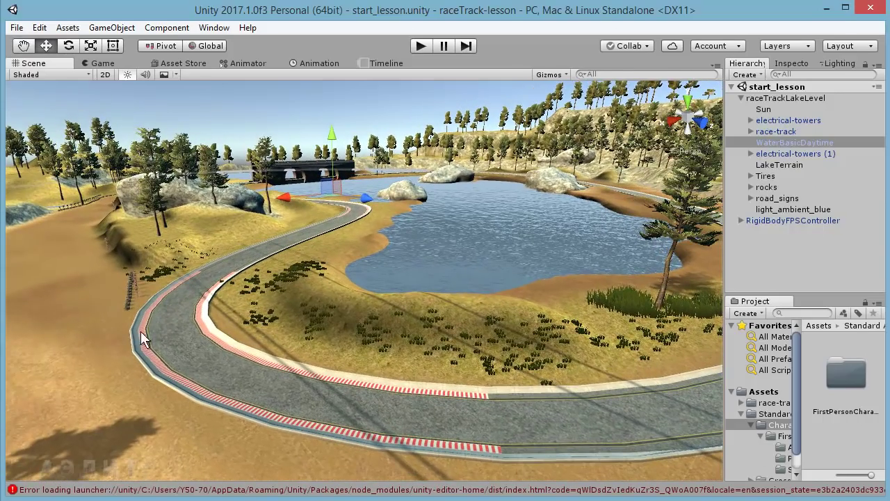
mouse_move(107, 368)
alt+mouse_down()
mouse_move(135, 391)
mouse_move(224, 422)
alt+mouse_up()
mouse_move(169, 408)
middle_down()
mouse_move(119, 392)
mouse_move(165, 388)
mouse_move(151, 377)
mouse_move(178, 403)
mouse_move(173, 384)
mouse_move(160, 386)
mouse_move(169, 420)
middle_up()
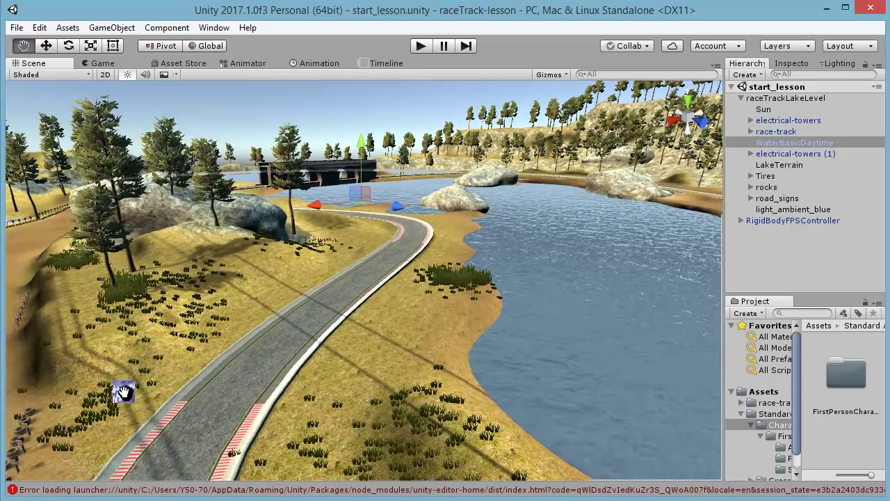
scroll(213, 419, up, 3)
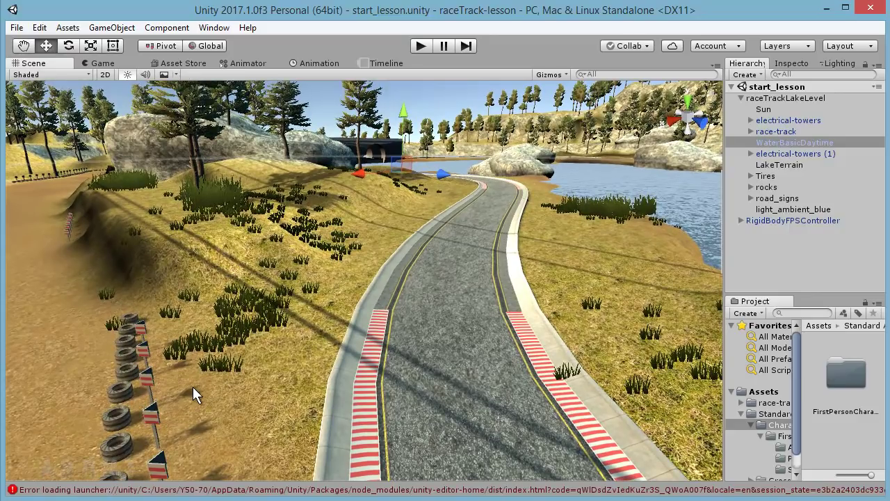
- Travel along the track past the tire barrier and turn toward the lakeside curve
mouse_move(208, 417)
middle_down()
mouse_move(208, 407)
mouse_move(204, 435)
middle_up()
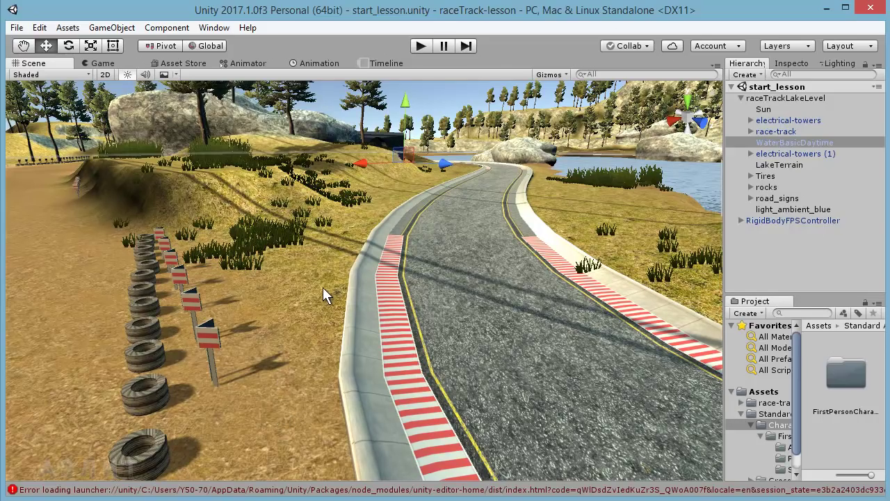
mouse_move(323, 287)
middle_down()
mouse_move(300, 296)
mouse_move(308, 300)
middle_up()
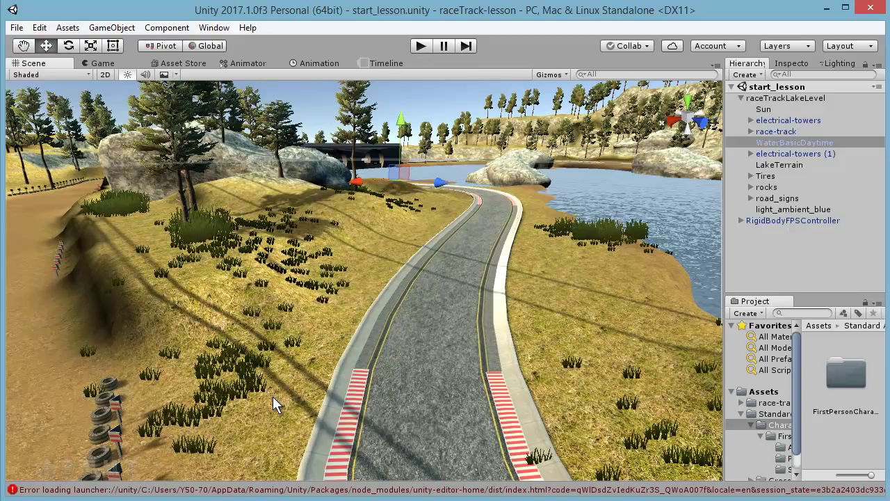
right_drag(272, 396, 256, 394)
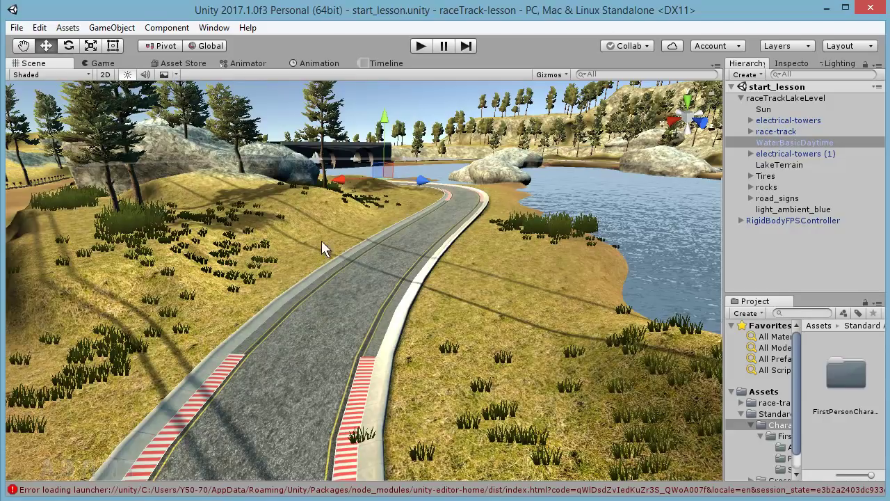
right_drag(336, 215, 300, 240)
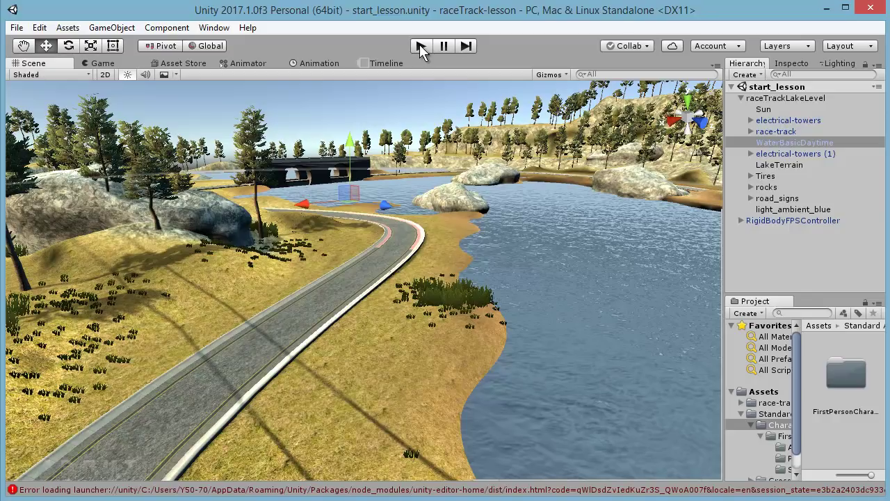
click(419, 45)
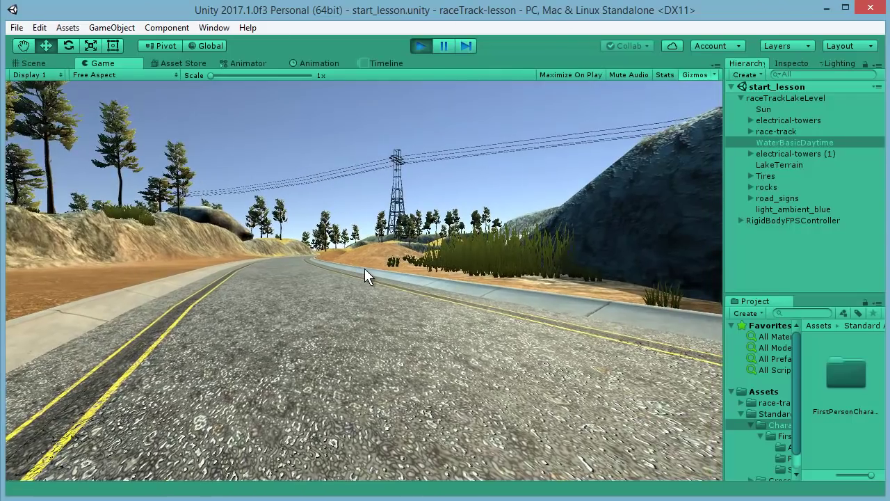
key(ctrl+p)
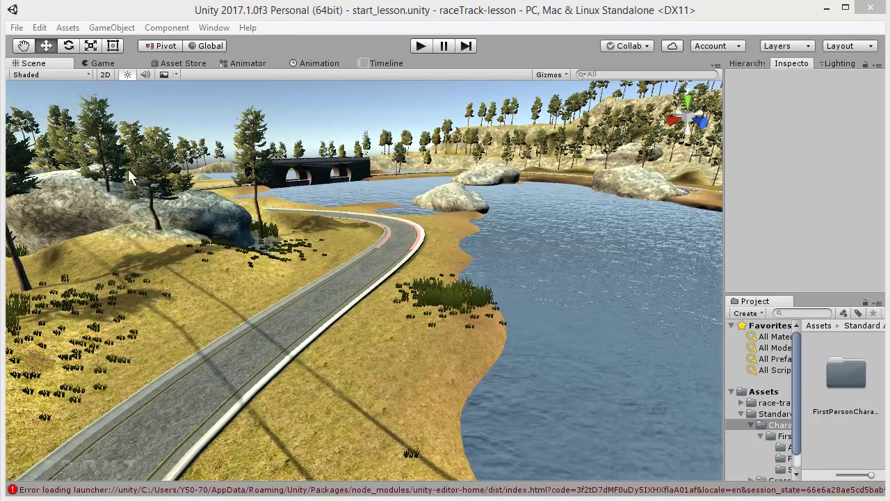
- Select LakeTerrain in the Scene view to inspect its terrain and collider settings, then open File
click(211, 329)
middle_drag(219, 328, 167, 307)
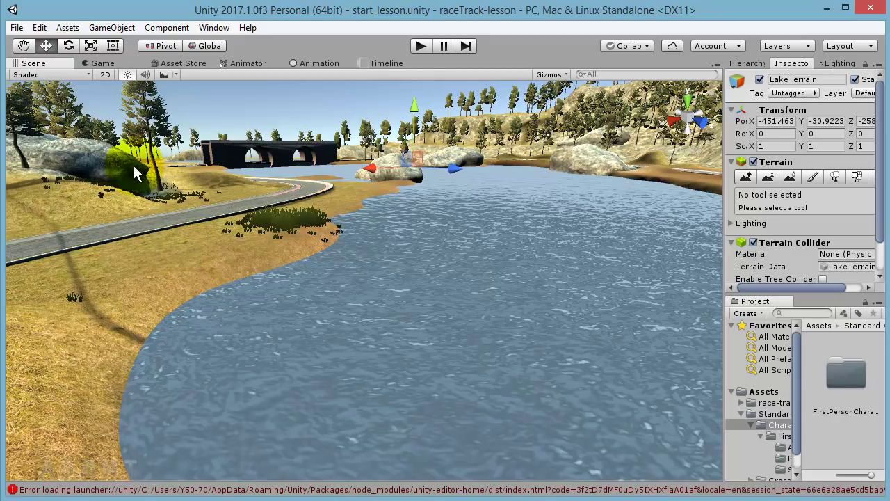
click(17, 28)
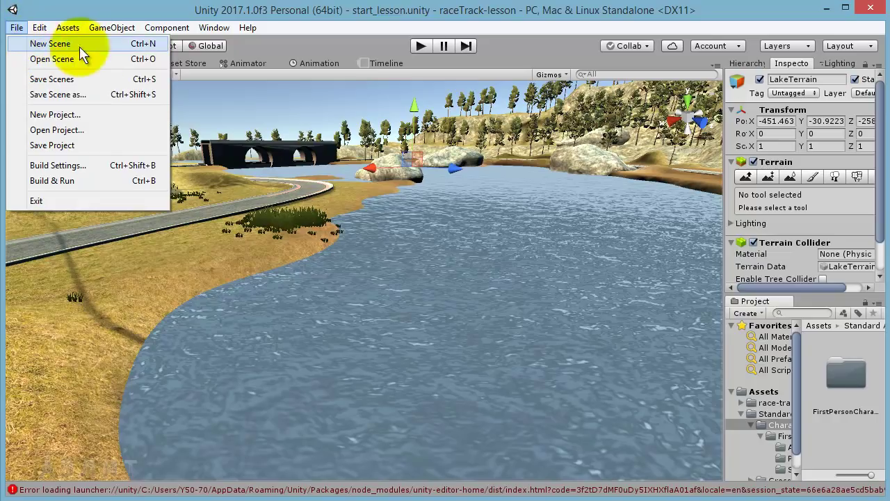
click(119, 45)
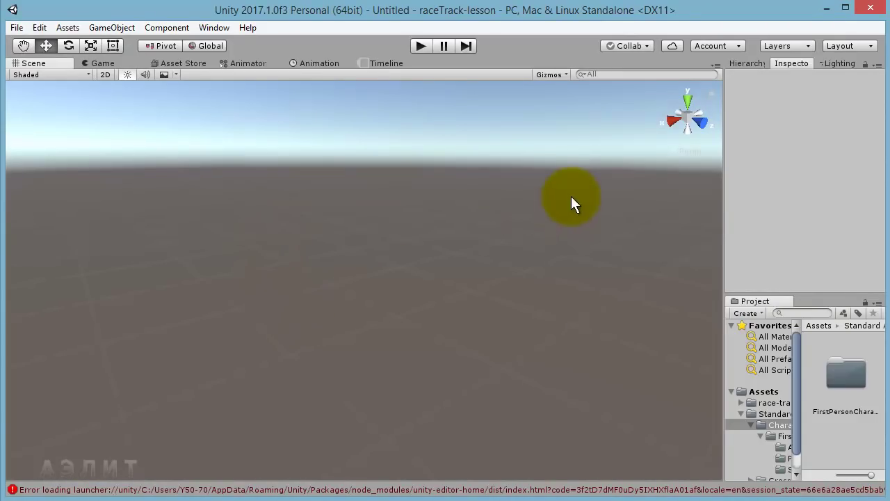
click(743, 63)
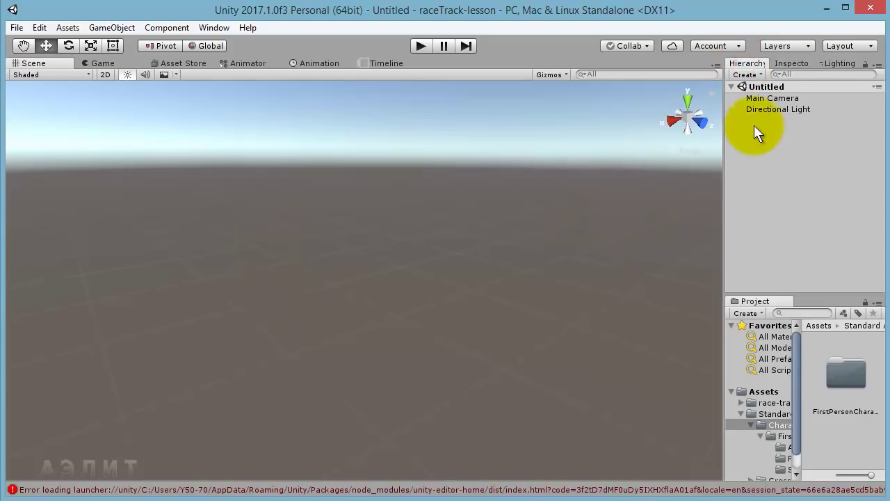
click(774, 98)
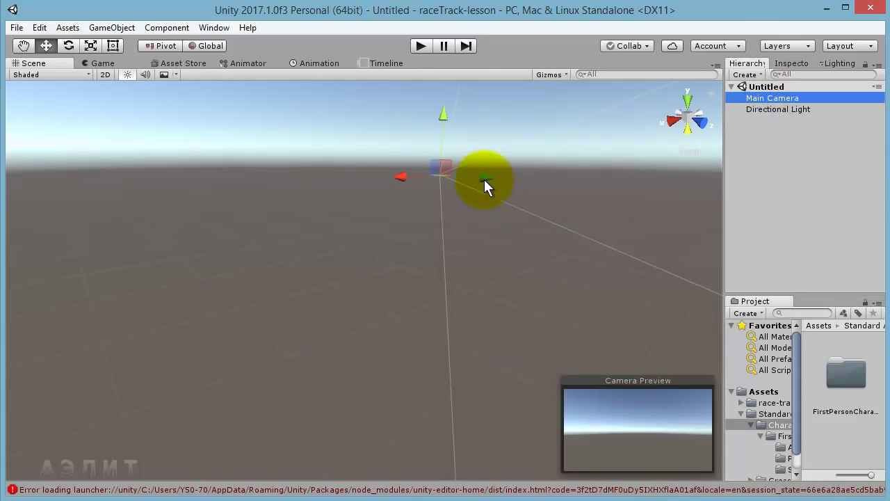
double_click(761, 98)
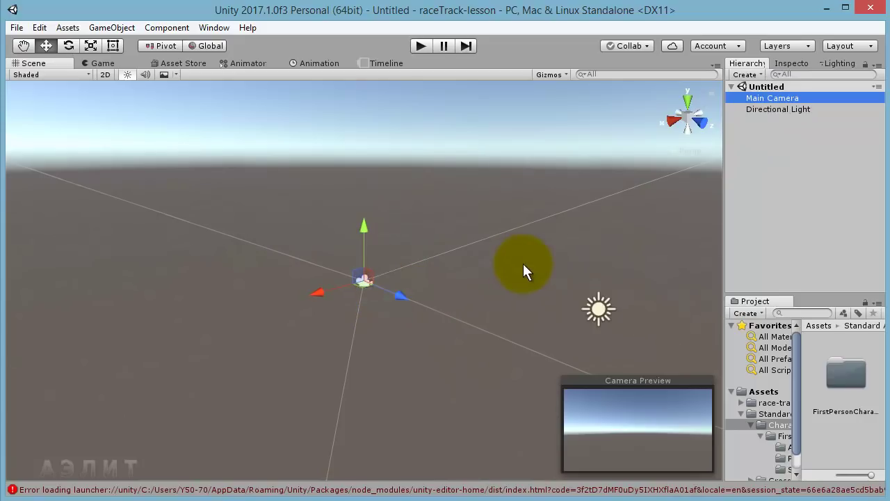
click(761, 110)
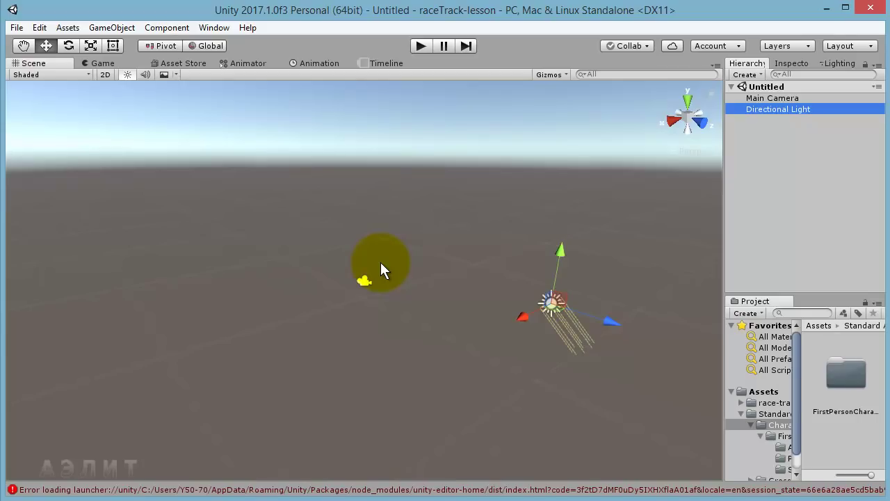
- Create a flat Terrain object from GameObject > 3D Object > Terrain
click(110, 28)
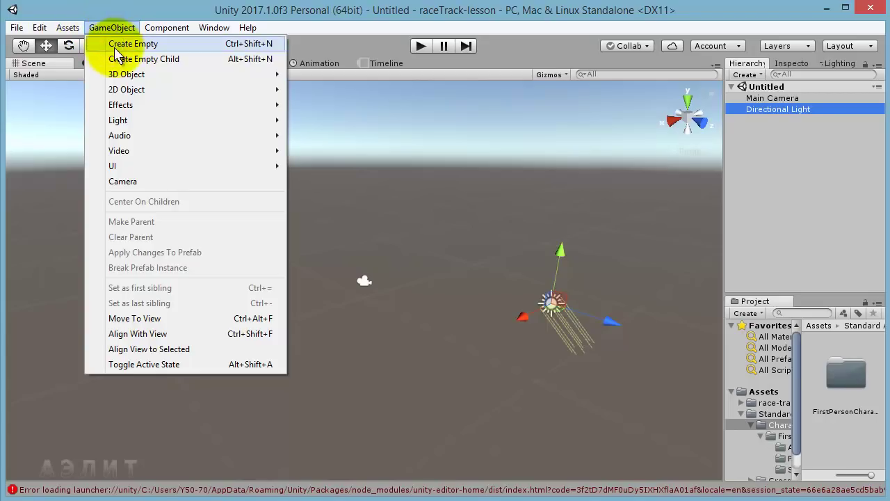
mouse_move(122, 75)
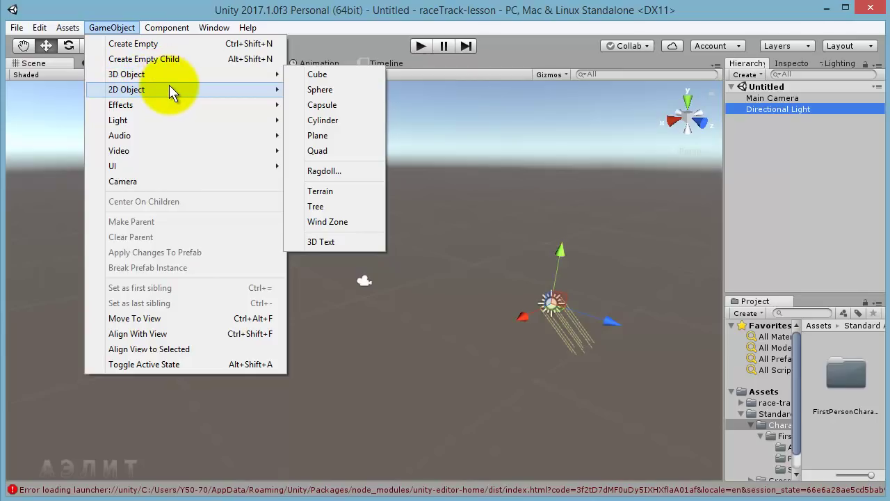
mouse_move(170, 86)
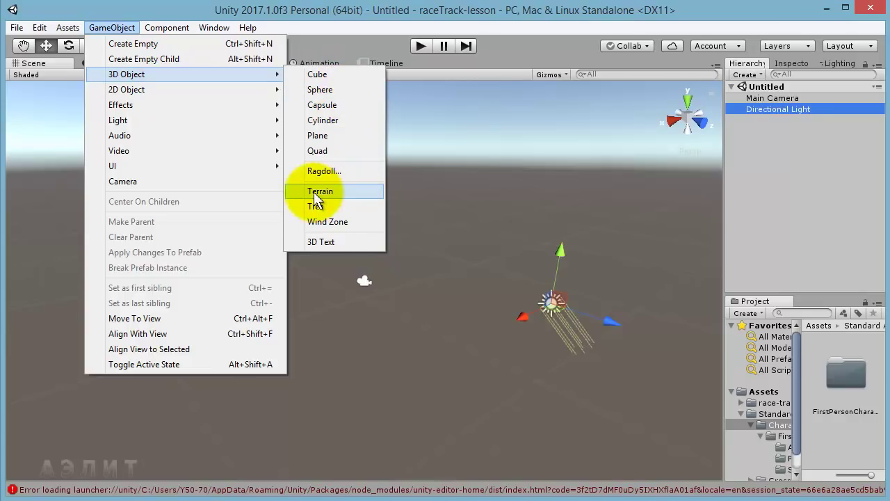
click(358, 193)
scroll(453, 300, down, 4)
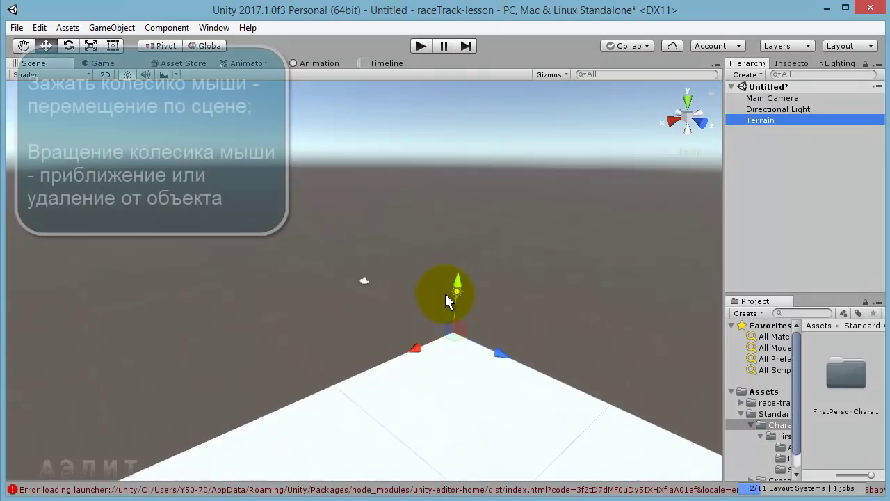
middle_drag(419, 347, 427, 268)
scroll(428, 285, down, 5)
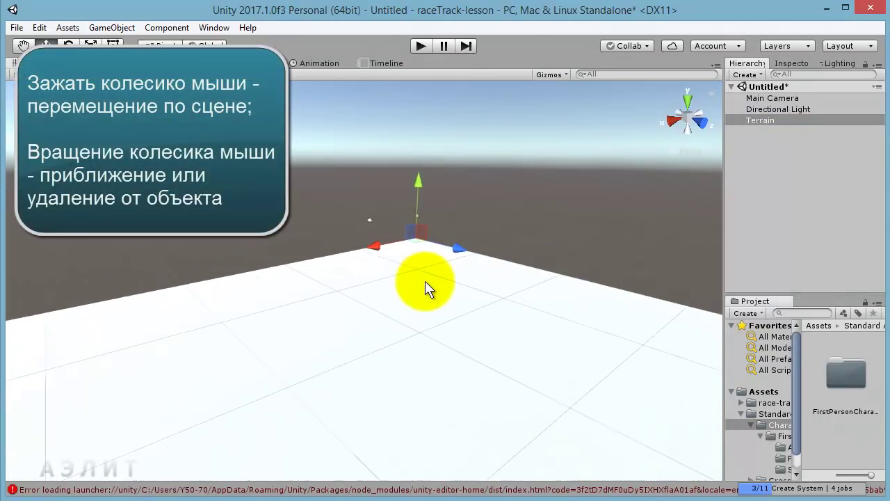
middle_drag(373, 327, 399, 262)
scroll(399, 269, down, 3)
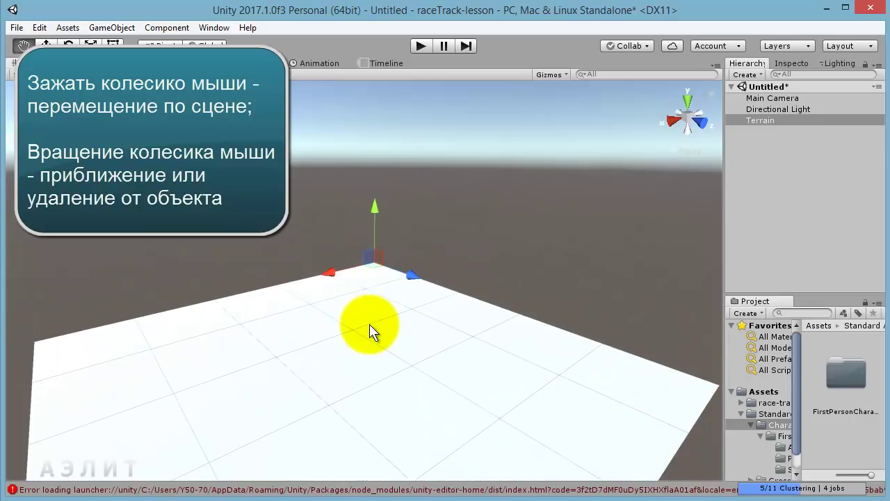
scroll(369, 324, up, 2)
scroll(394, 274, up, 2)
scroll(373, 259, up, 1)
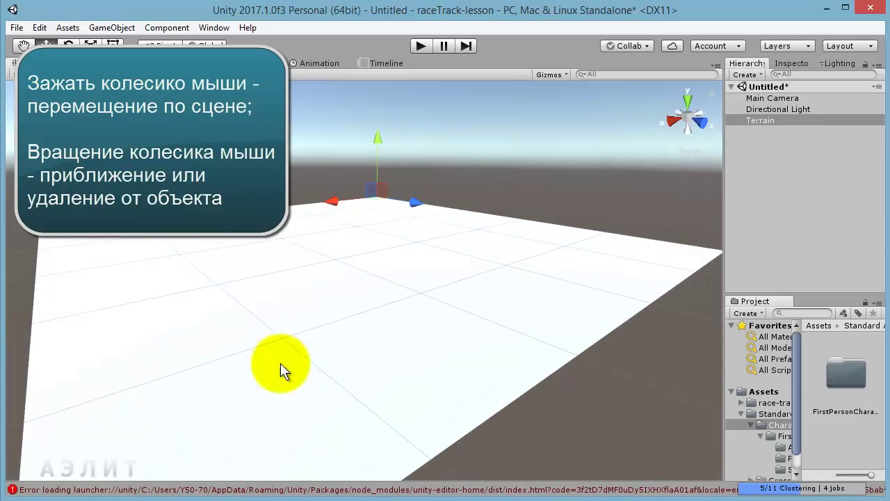
mouse_move(347, 276)
middle_down()
mouse_move(360, 262)
mouse_move(353, 251)
mouse_move(364, 286)
middle_up()
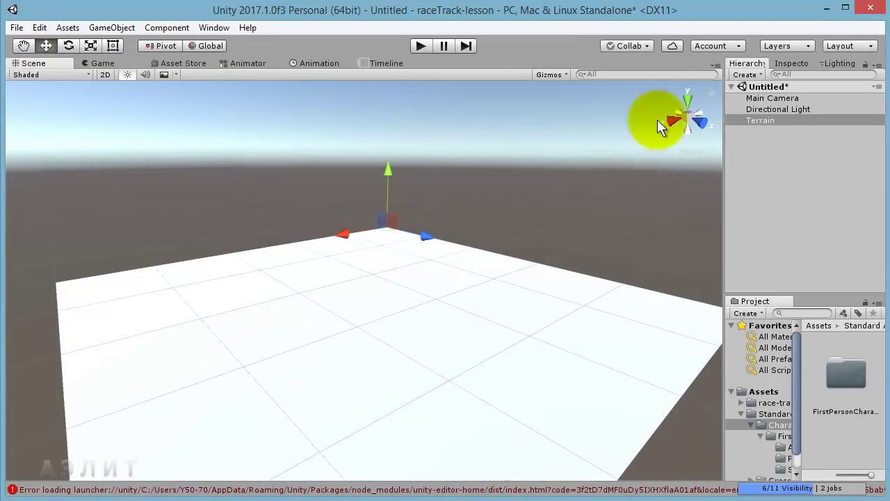
- Switch to Top view with the gizmo's Y cone, then pan and zoom to centre the white terrain
click(687, 99)
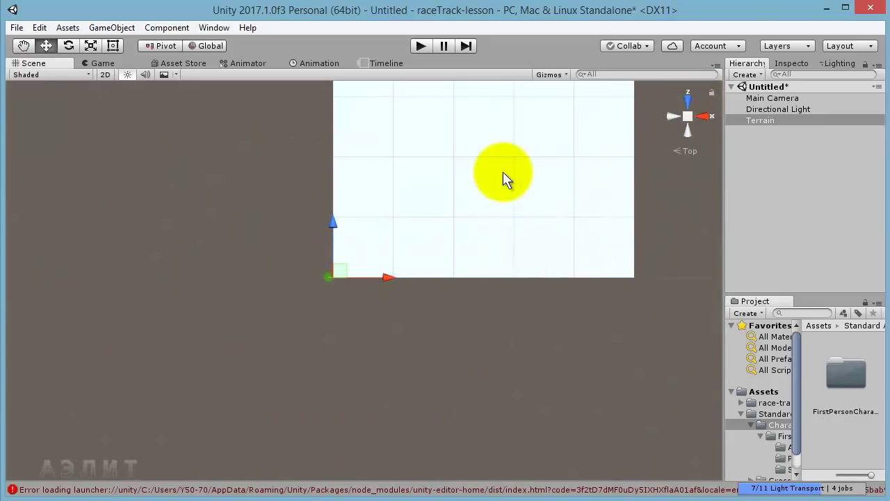
mouse_move(511, 135)
middle_down()
mouse_move(415, 209)
mouse_move(411, 231)
middle_up()
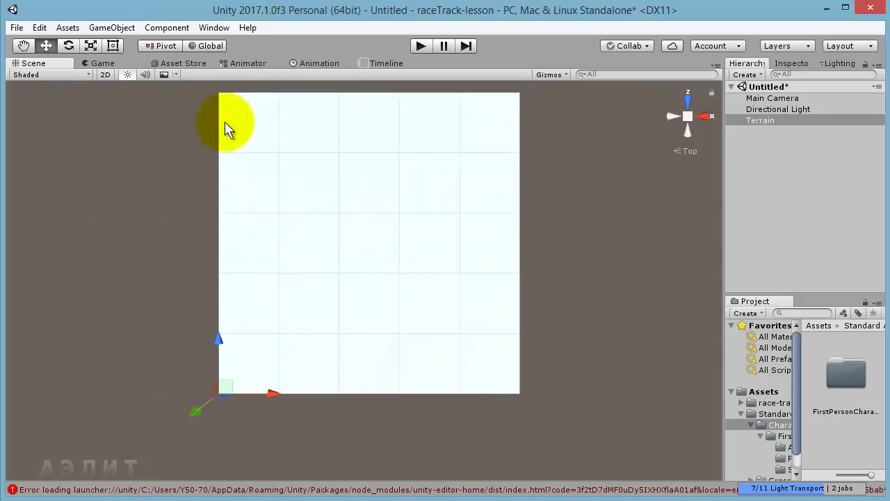
middle_drag(377, 196, 381, 234)
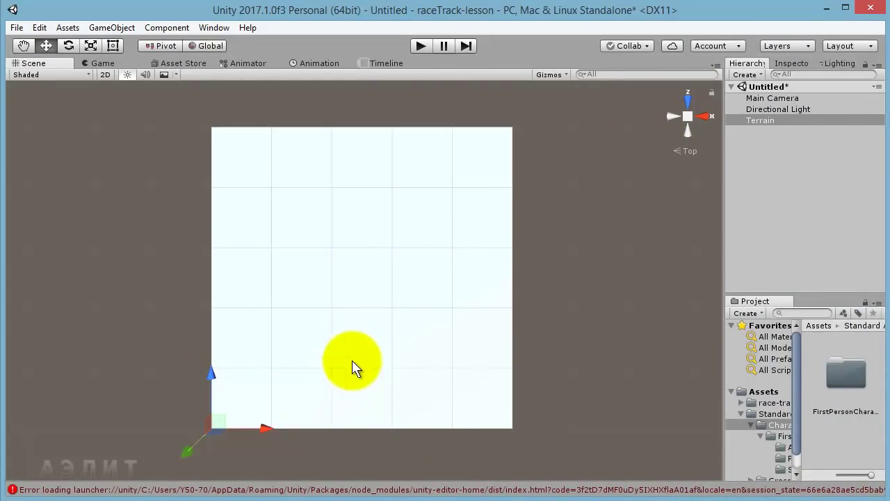
scroll(496, 297, up, 1)
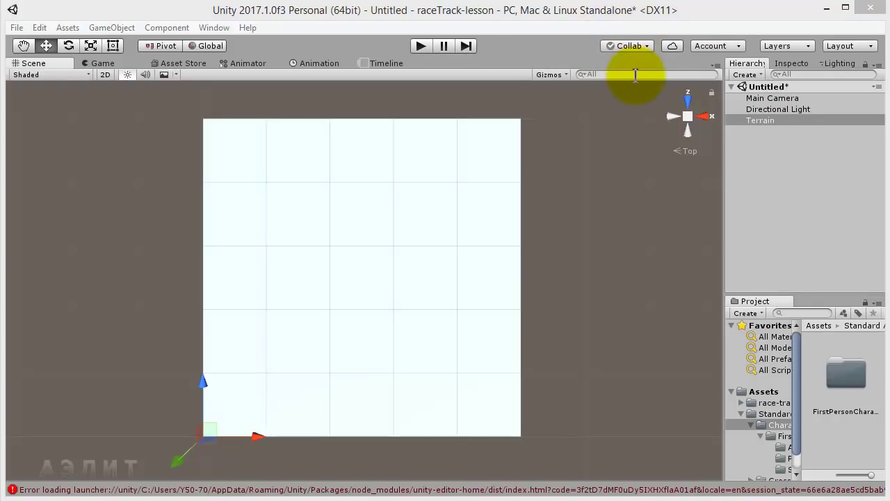
- Save the scene through File > Save Scenes as 3d-world.unity in raceTrack-lesson Assets
click(16, 28)
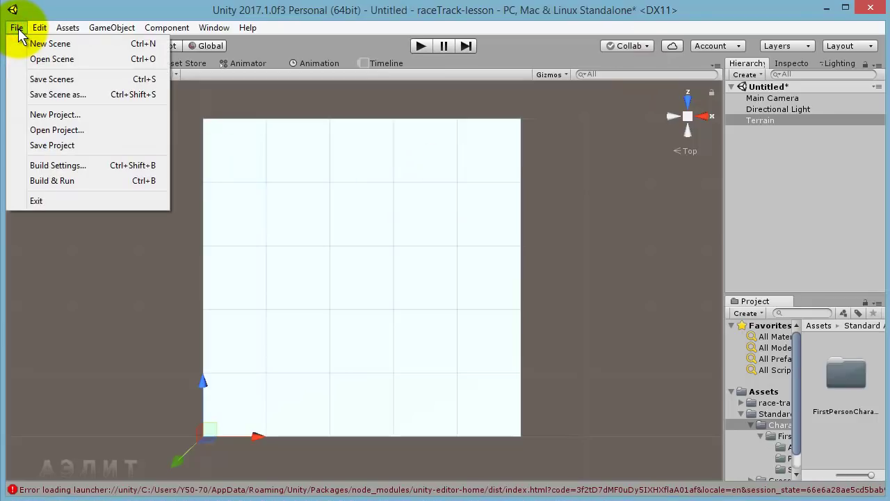
click(99, 80)
text(3d-world)
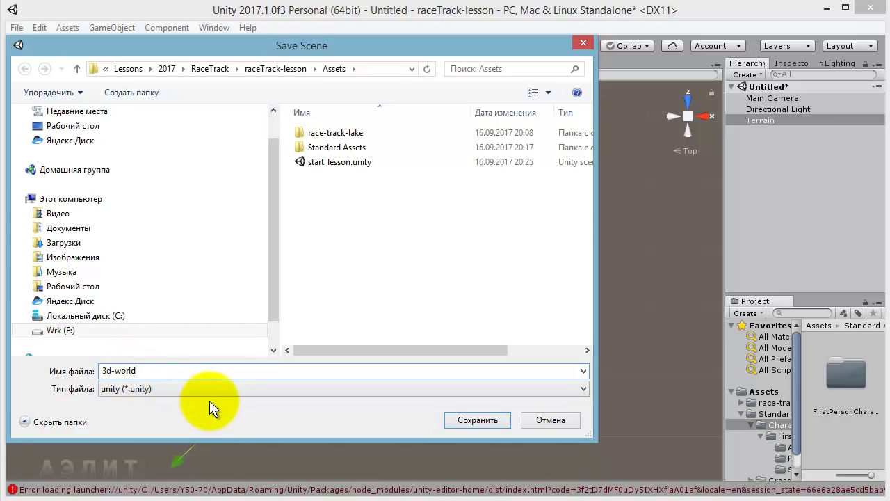
click(473, 420)
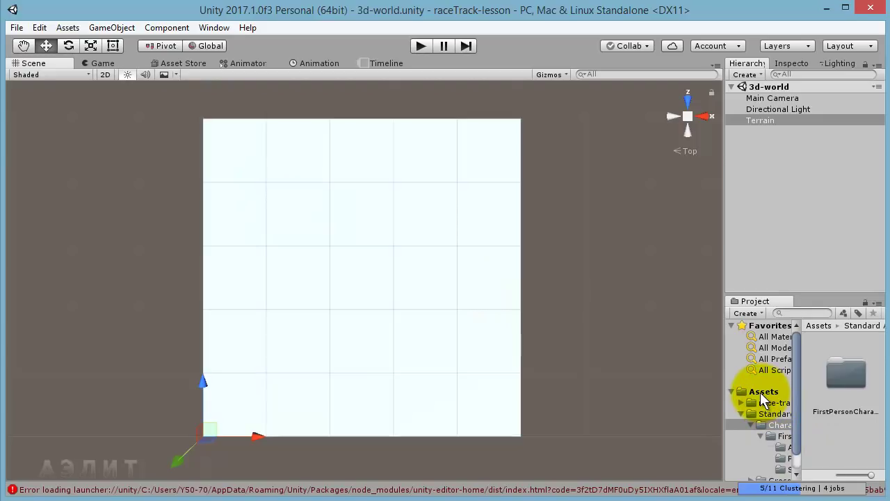
- Widen the Project panel, show the Assets folder and select the start_lesson scene
drag(724, 374, 534, 373)
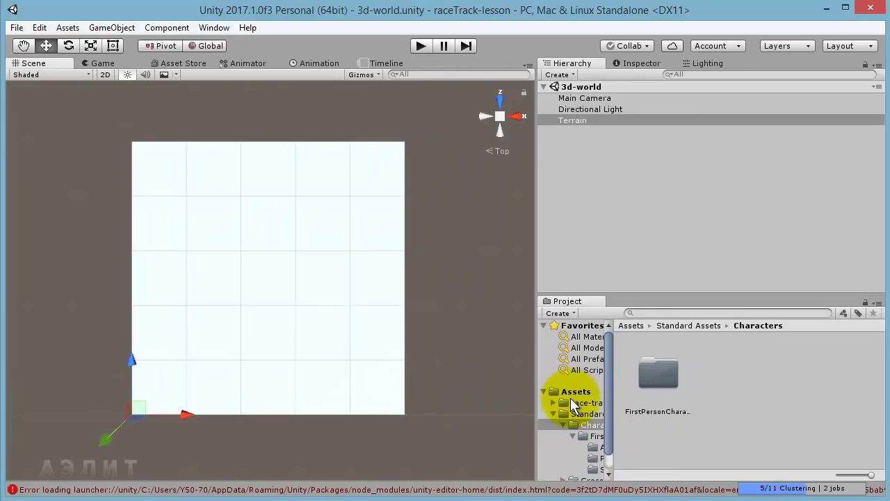
click(565, 391)
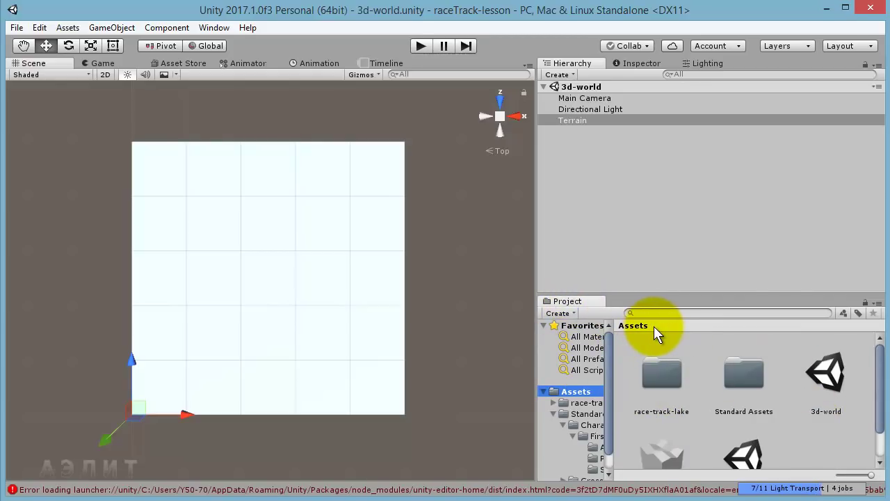
click(880, 373)
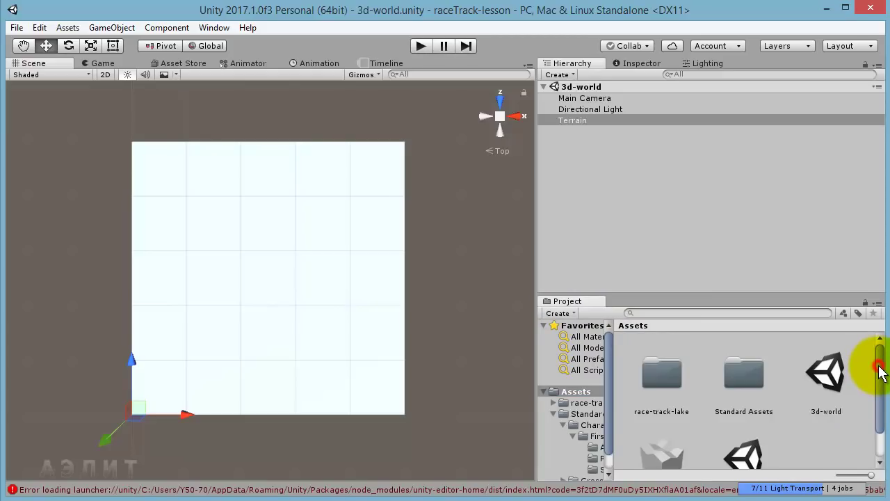
drag(880, 372, 882, 394)
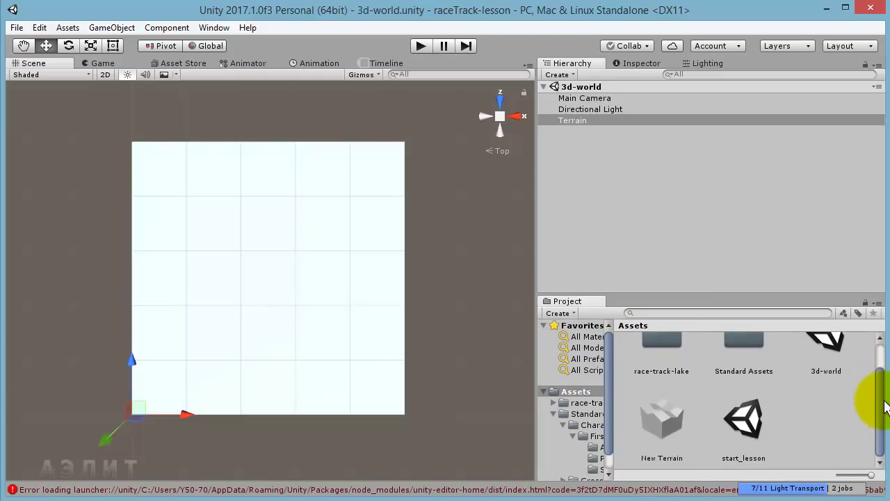
drag(880, 408, 873, 363)
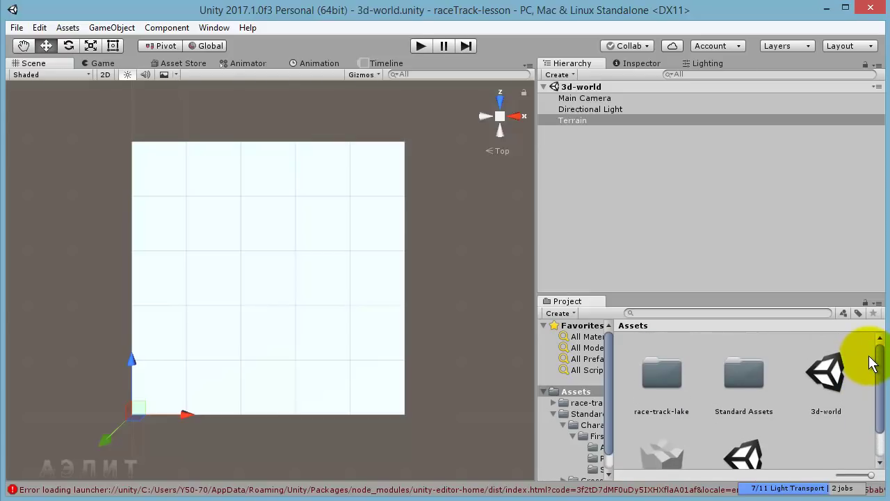
scroll(871, 379, down, 2)
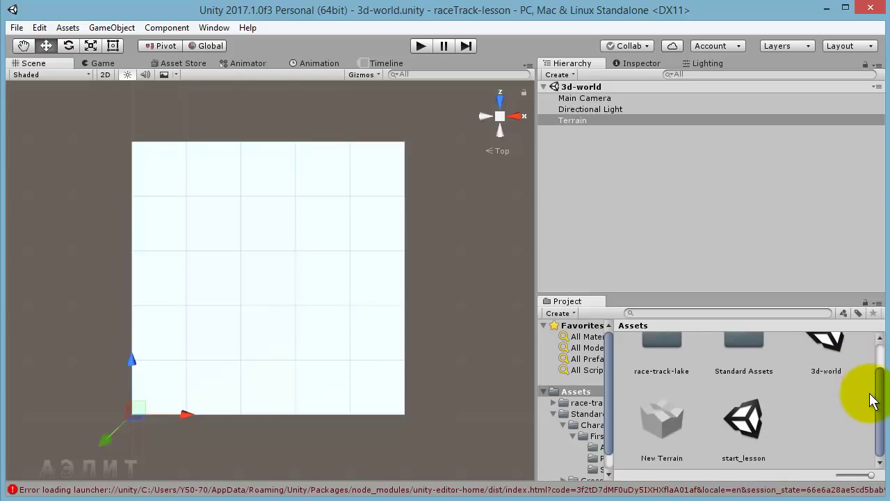
click(744, 424)
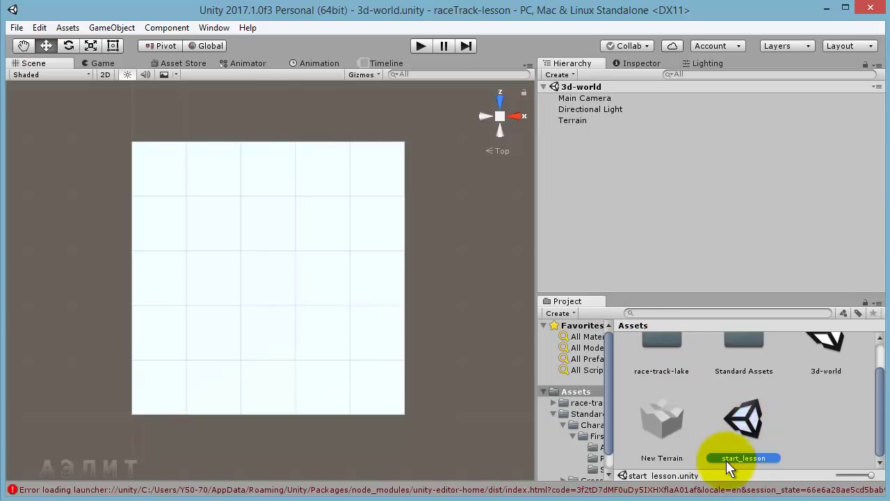
- Open the start_lesson scene and recentre the race-track terrain using front, top and side views
double_click(745, 421)
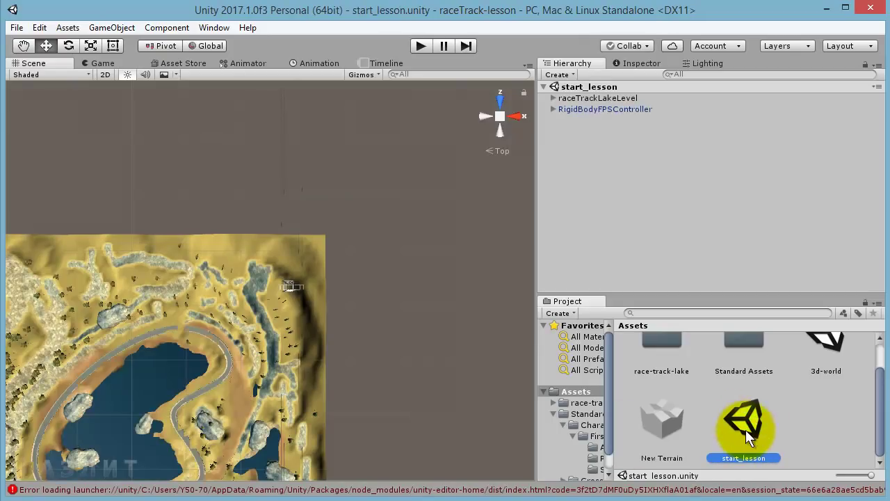
middle_drag(267, 350, 382, 268)
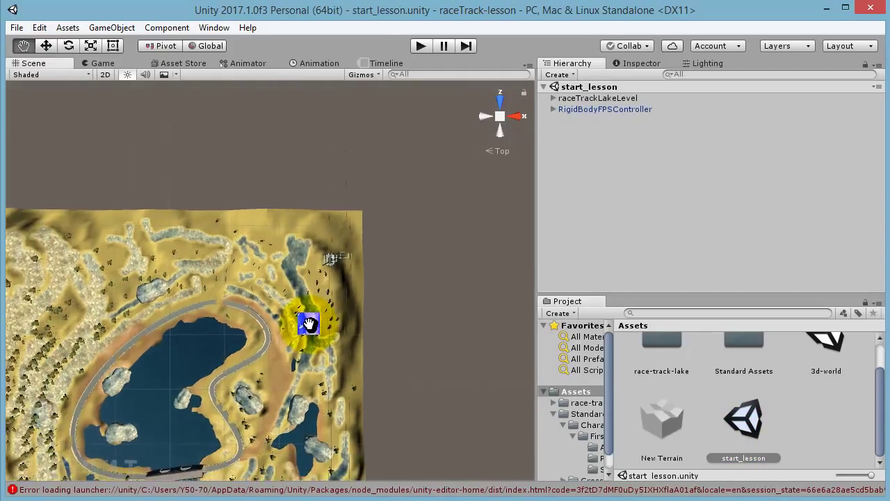
scroll(313, 344, up, 2)
middle_drag(313, 344, 295, 314)
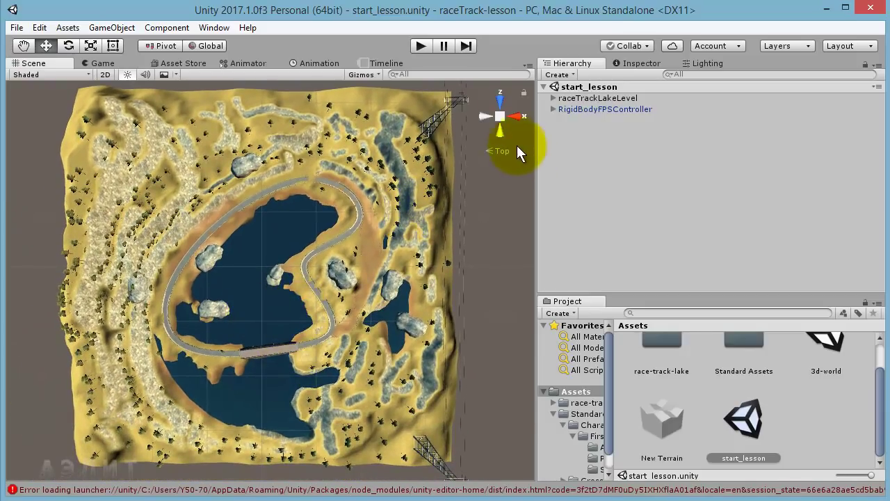
click(500, 130)
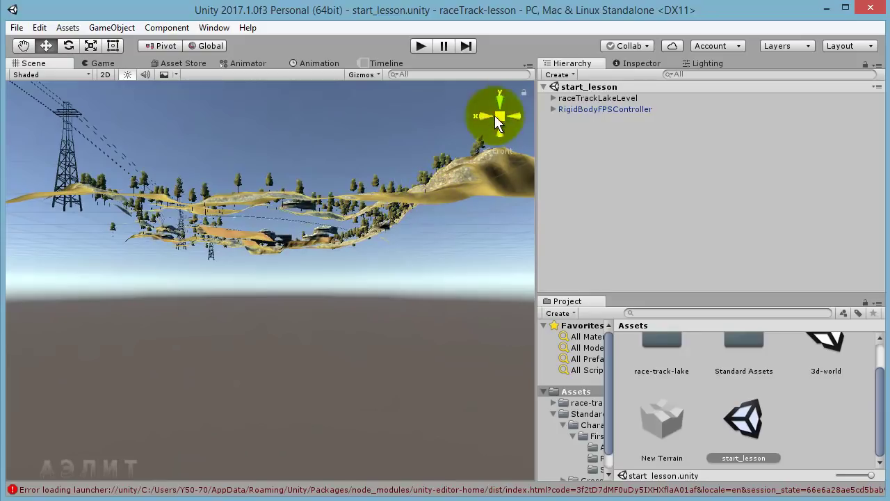
click(496, 104)
click(515, 114)
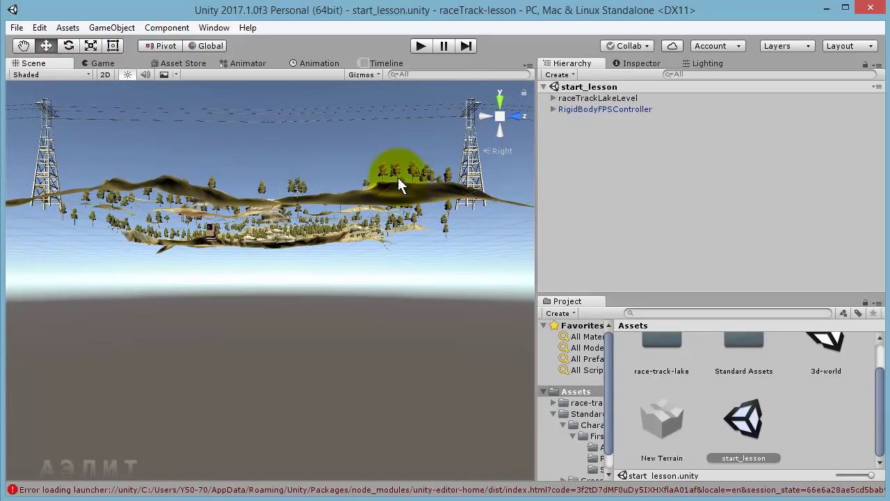
key(q)
mouse_move(361, 170)
mouse_down()
mouse_move(376, 291)
mouse_move(347, 301)
mouse_up()
key(w)
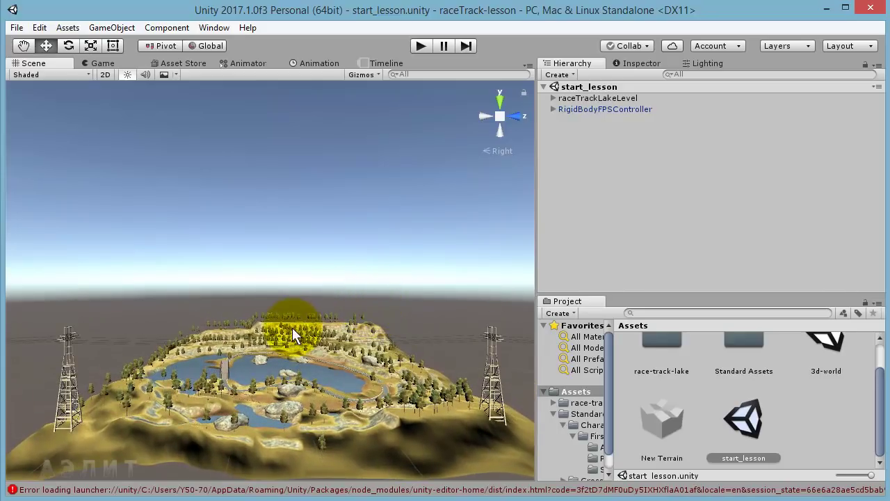
- Orbit to look down on the whole terrain and adjust the zoom
alt+drag(292, 328, 284, 318)
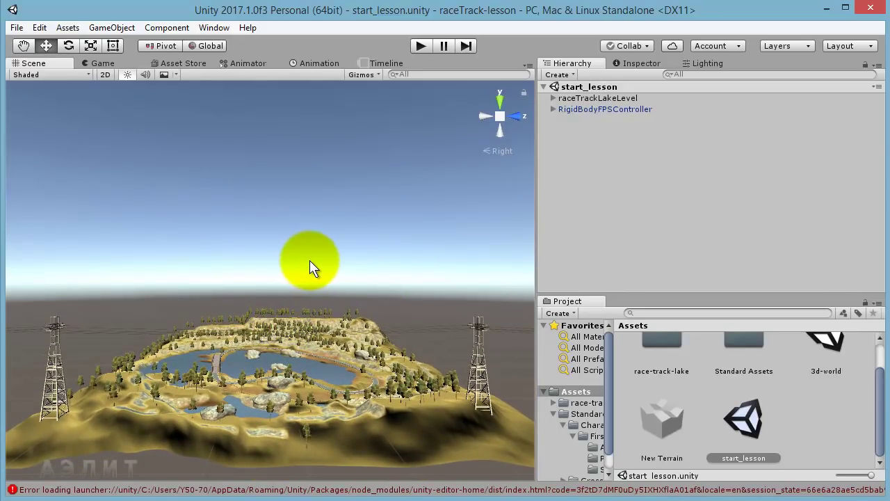
alt+drag(311, 263, 300, 329)
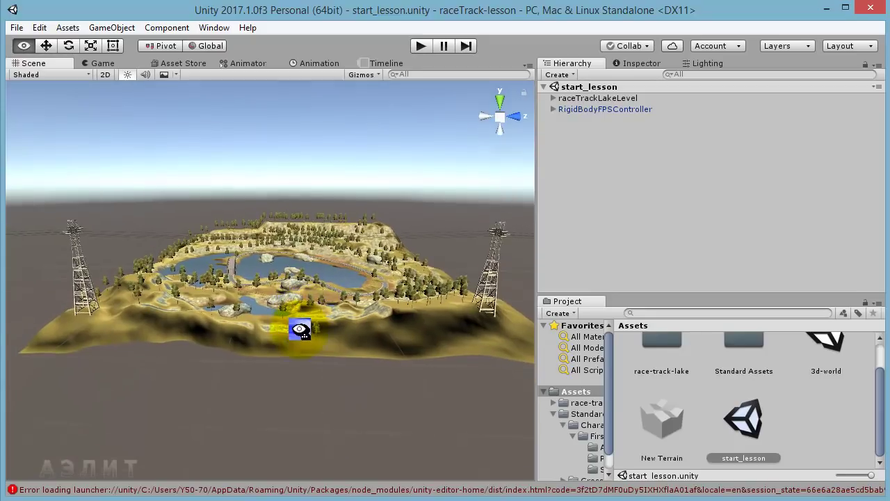
alt+drag(300, 330, 292, 318)
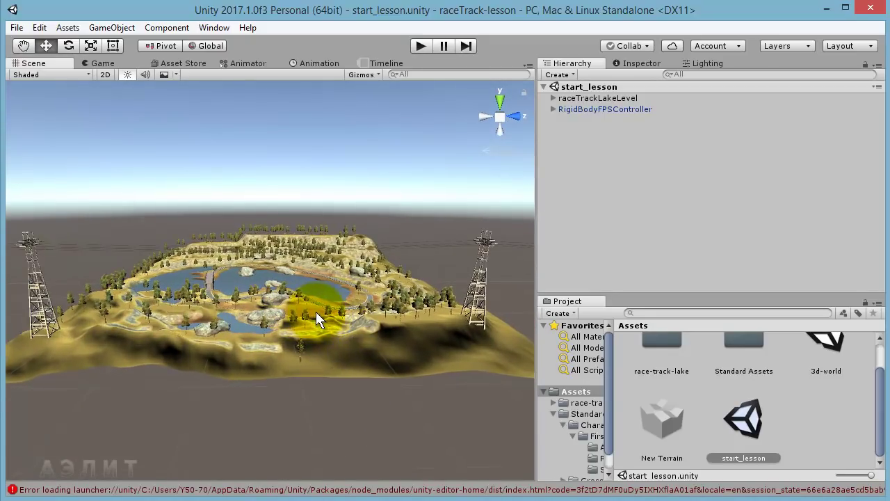
scroll(316, 313, up, 3)
scroll(317, 316, up, 2)
scroll(319, 318, up, 3)
scroll(320, 320, up, 2)
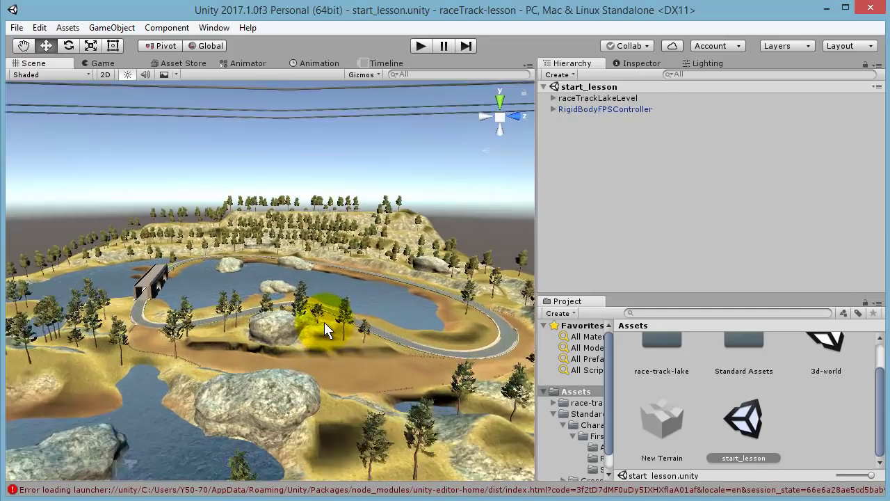
scroll(324, 322, up, 2)
scroll(338, 319, up, 2)
scroll(363, 318, up, 2)
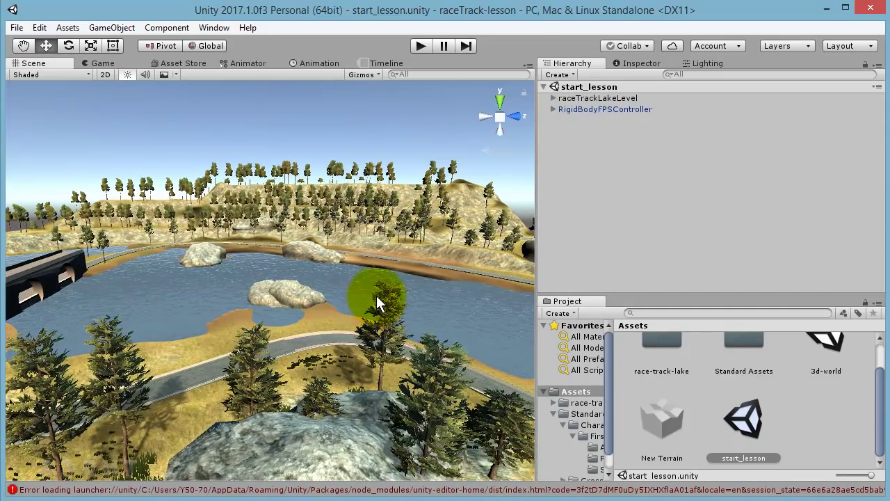
scroll(376, 301, down, 2)
scroll(374, 302, down, 1)
scroll(374, 302, down, 2)
scroll(374, 300, down, 2)
scroll(374, 301, down, 2)
scroll(375, 302, down, 1)
scroll(377, 303, up, 5)
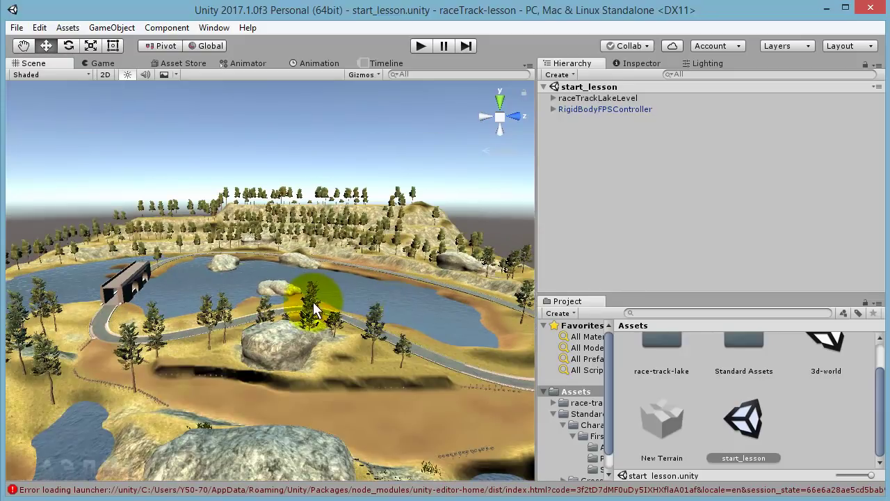
- Orbit to a close, low angle over the lake, bridge and rocks
alt+drag(313, 302, 332, 285)
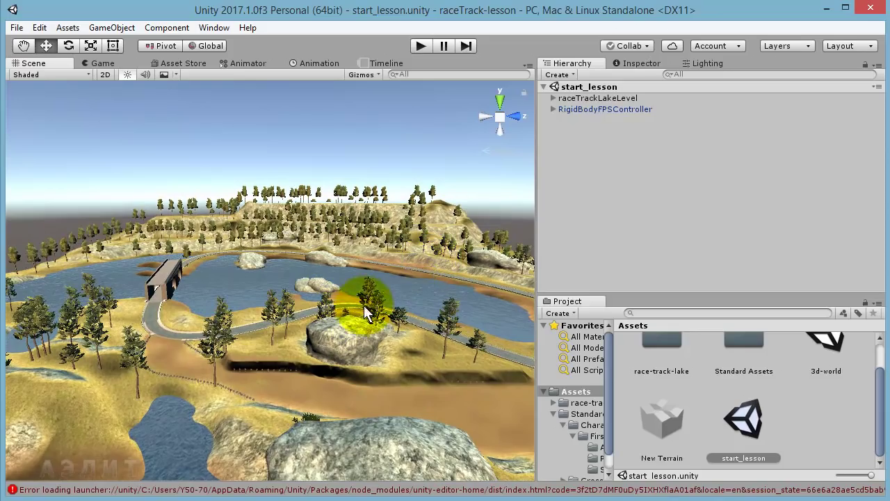
scroll(359, 287, up, 2)
scroll(362, 289, up, 1)
alt+drag(361, 284, 380, 247)
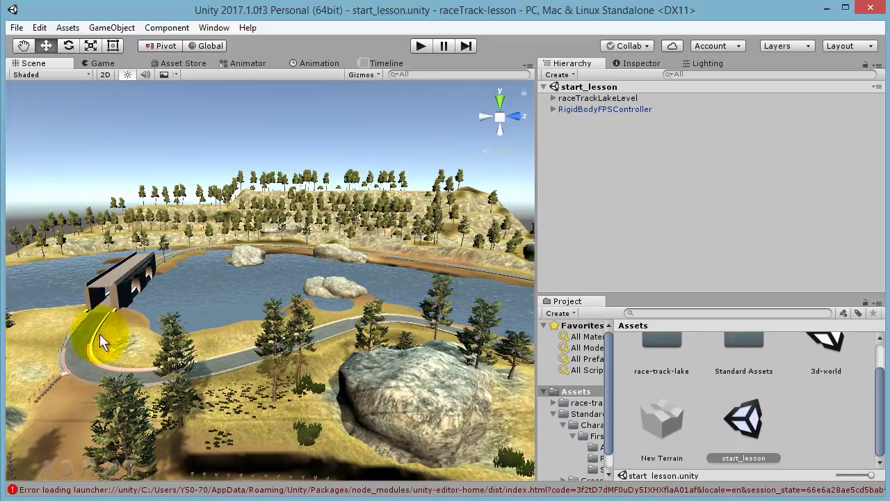
- Select the terrain, race track, lake rocks and WaterBasicDaytime water one by one to identify them
click(128, 333)
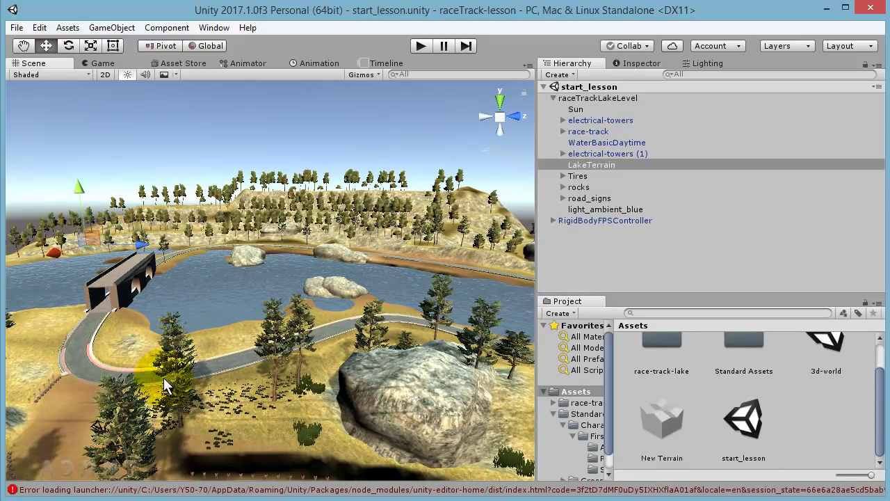
click(128, 269)
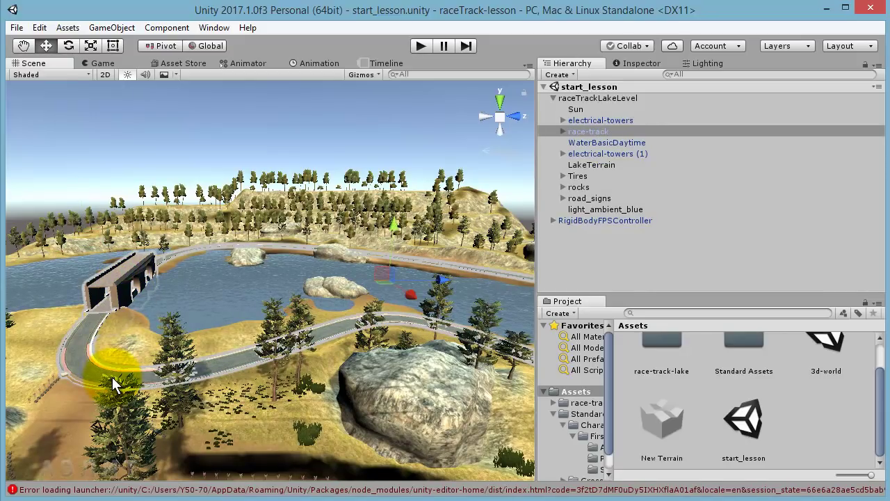
click(247, 257)
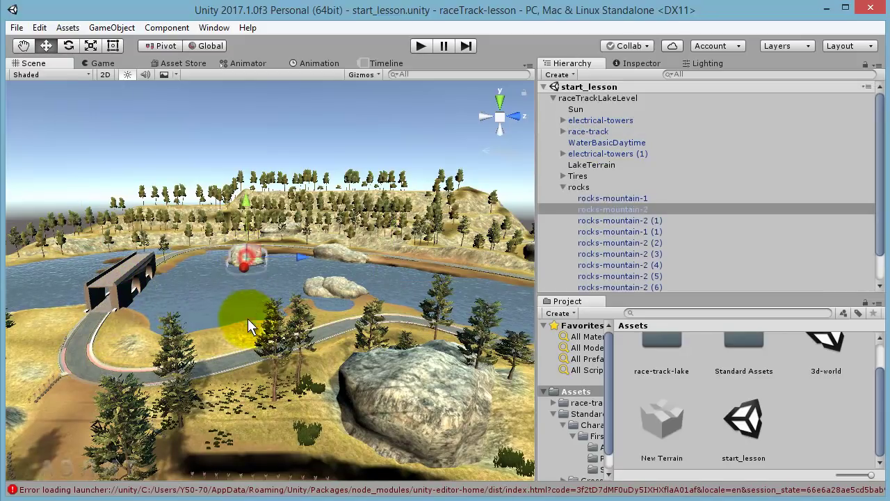
click(353, 287)
click(407, 384)
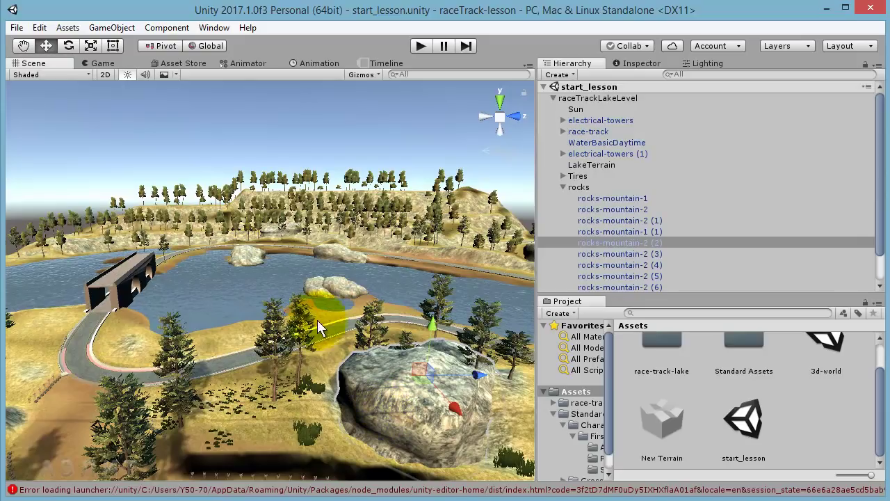
click(336, 292)
click(326, 261)
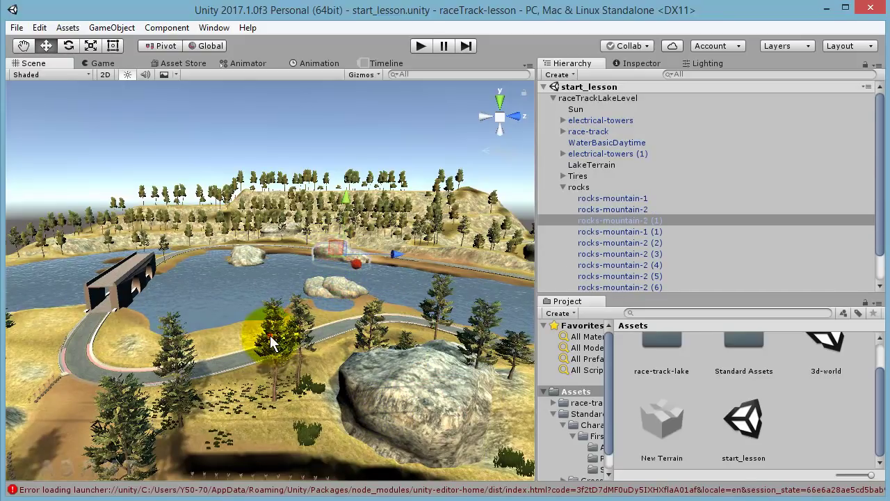
click(271, 340)
click(162, 363)
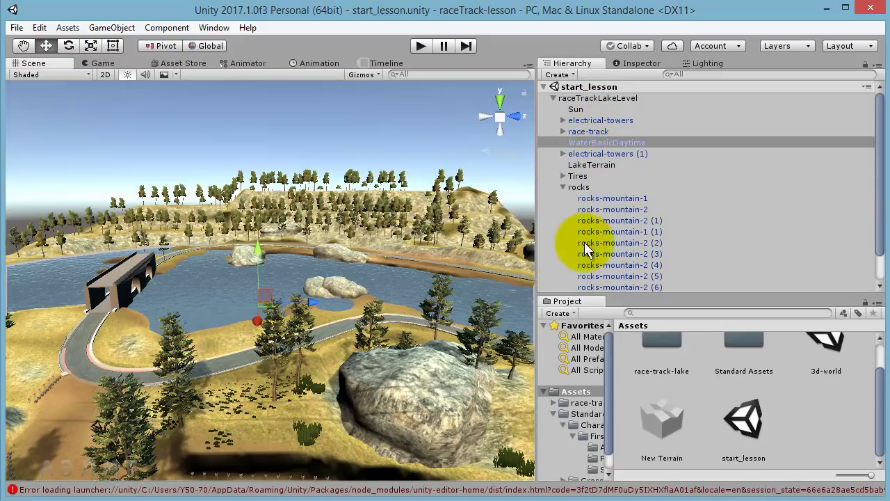
- Recheck the big foreground rock, then make LakeTerrain the active selection
click(415, 383)
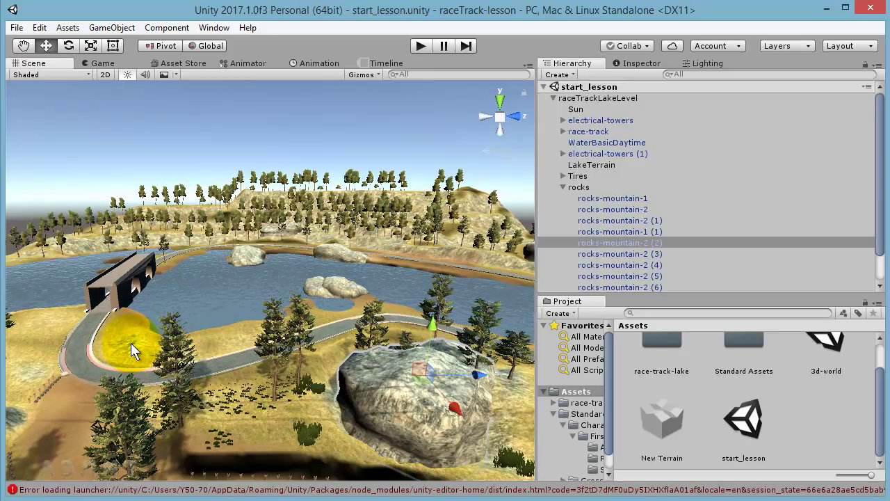
click(131, 343)
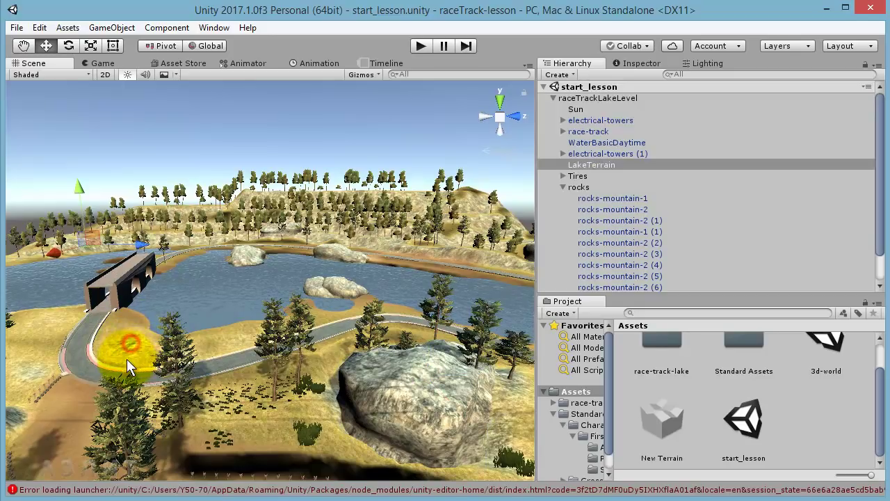
click(595, 164)
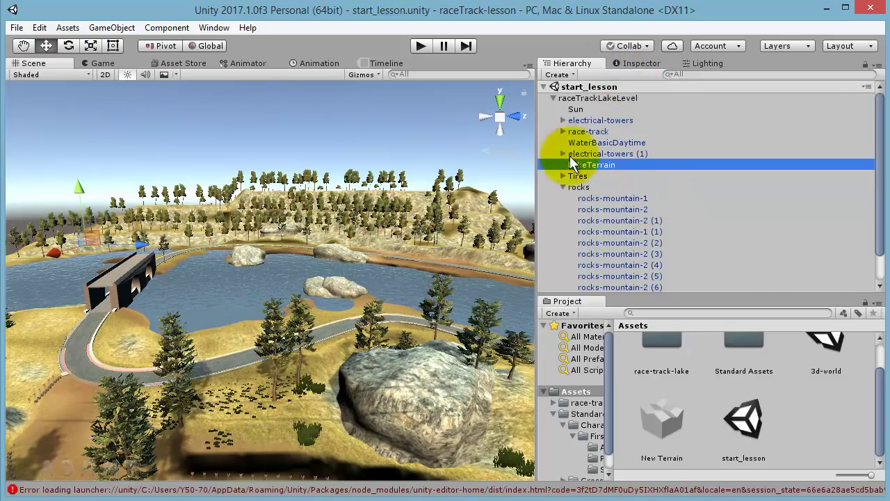
- Show LakeTerrain's components in the Inspector and open its Terrain Settings
click(639, 62)
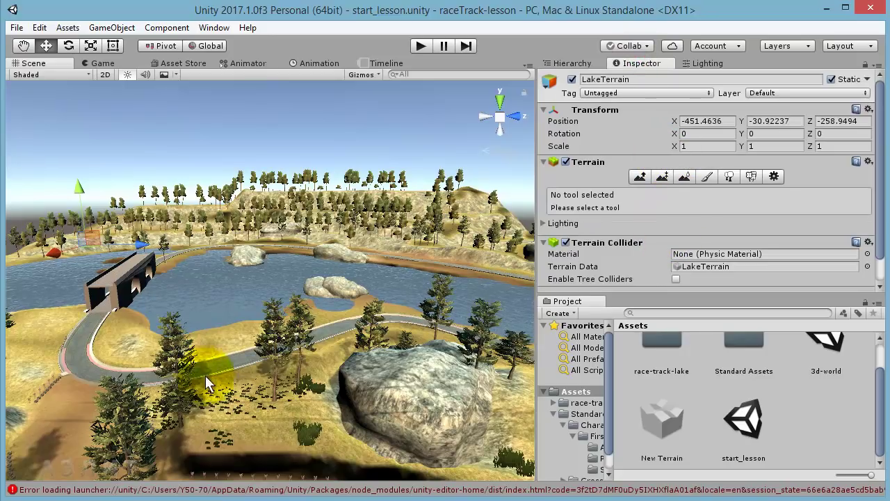
click(478, 342)
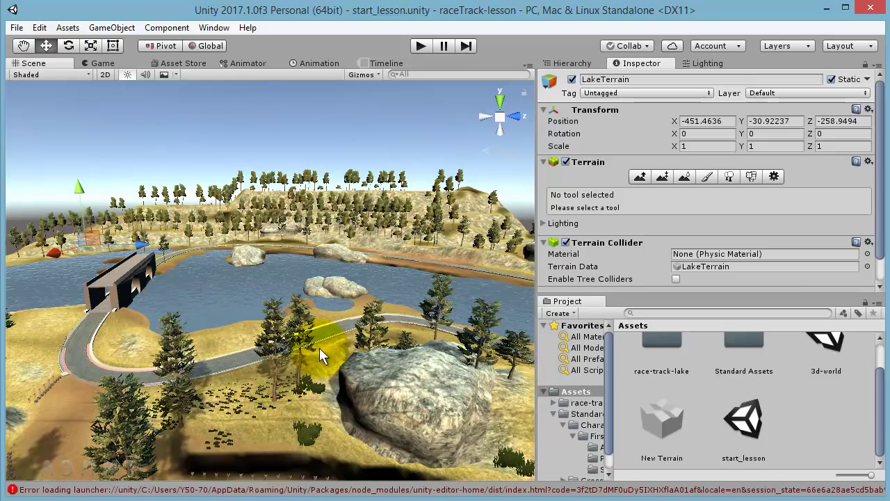
click(581, 63)
click(634, 63)
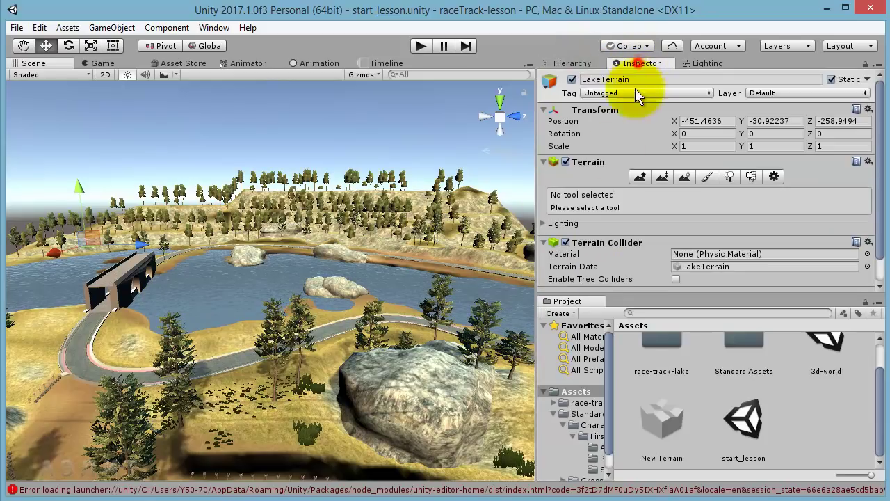
click(568, 61)
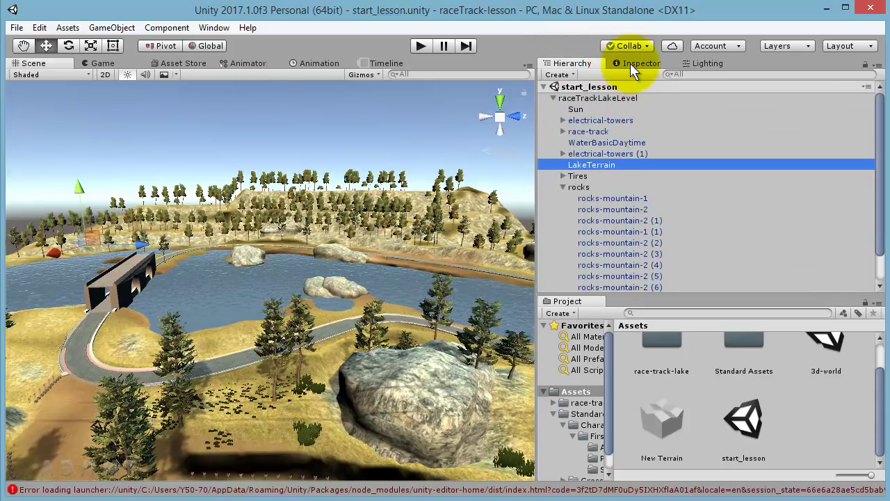
click(630, 63)
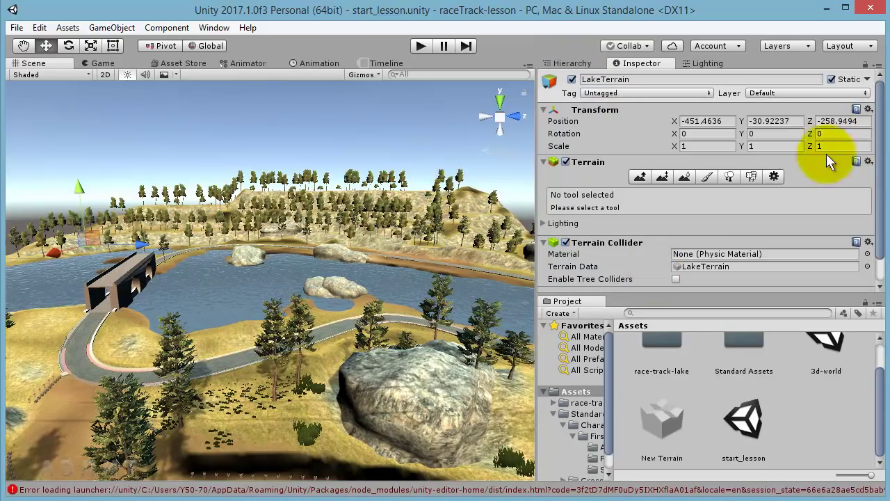
click(775, 176)
drag(878, 132, 880, 233)
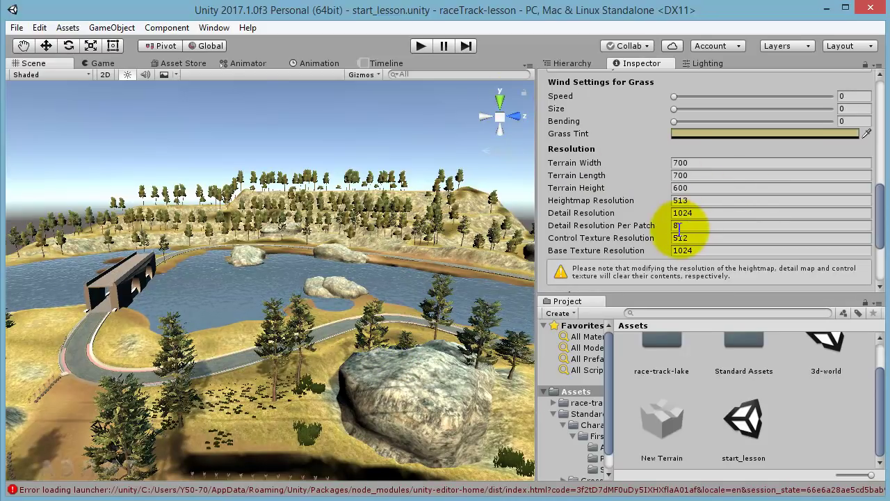
- Check LakeTerrain's Terrain Width and Length of 700 each, with height 600
click(700, 165)
click(699, 175)
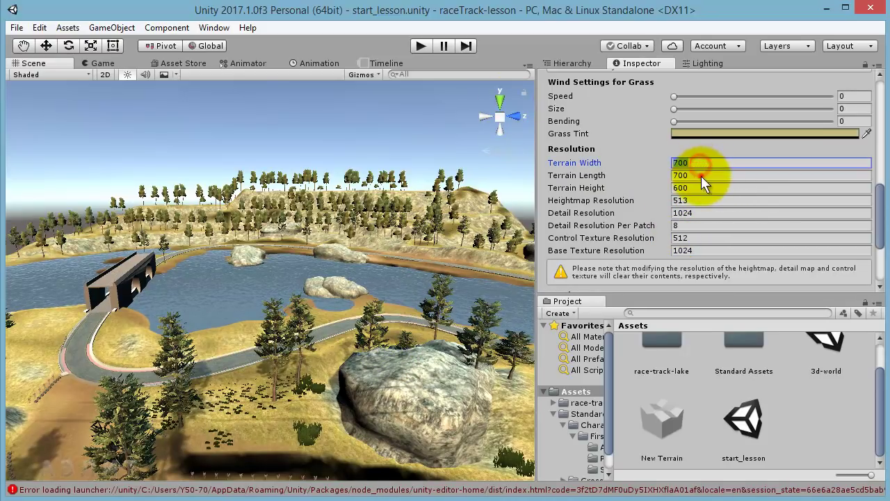
click(699, 166)
click(699, 176)
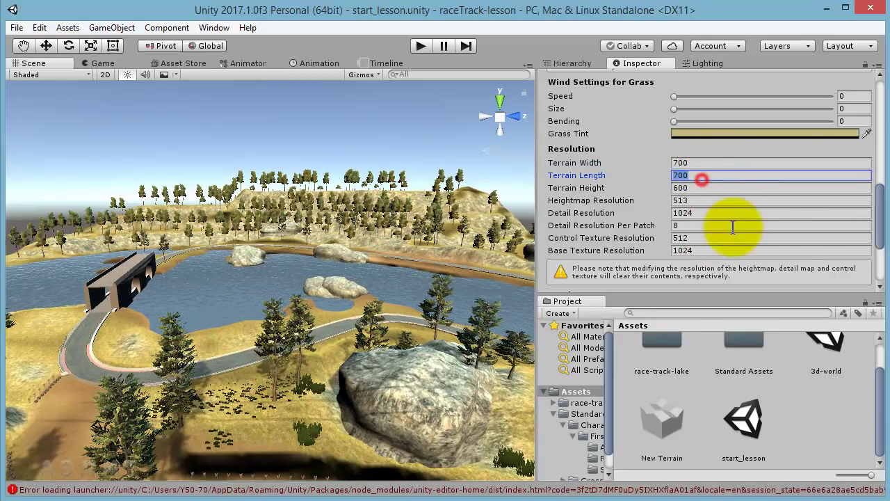
click(704, 162)
click(710, 175)
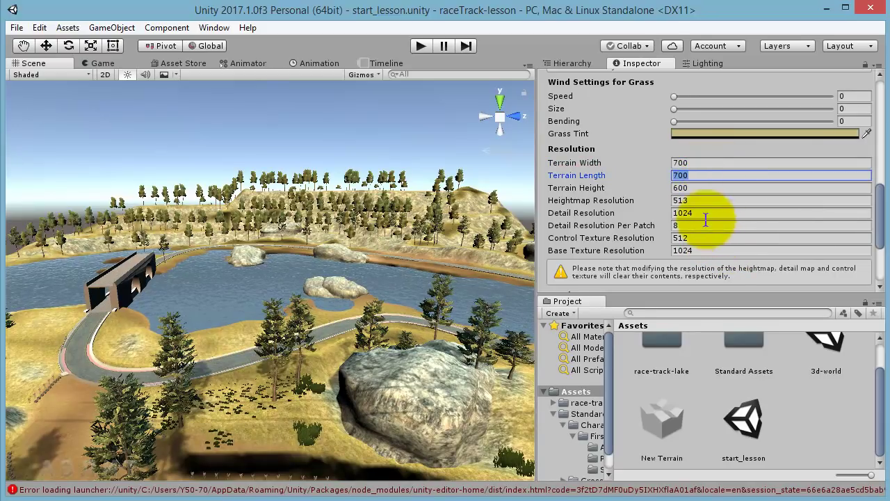
click(700, 164)
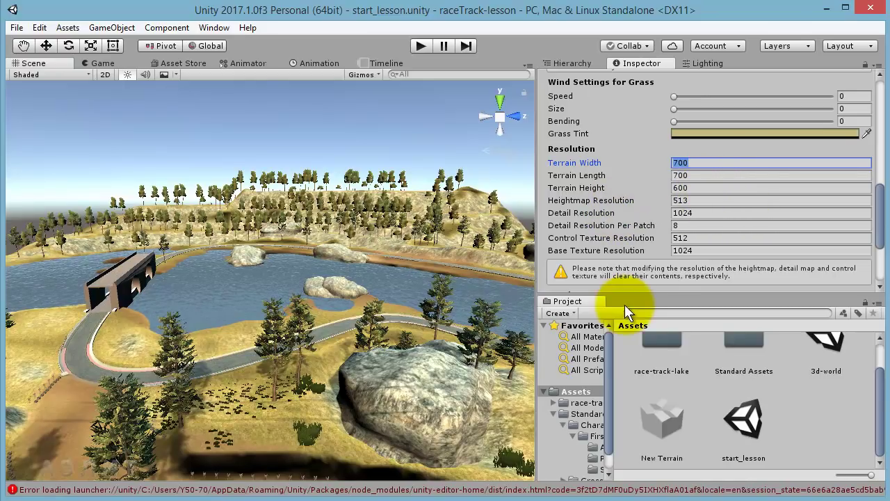
drag(880, 397, 880, 369)
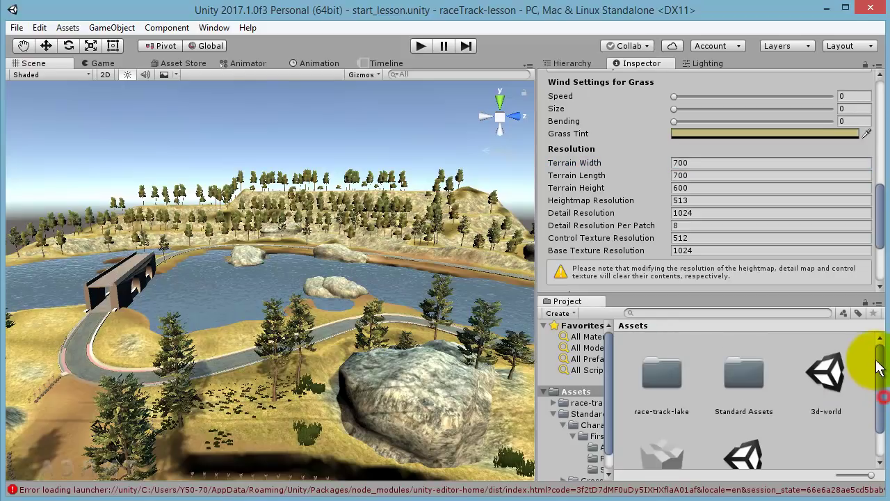
- Open the 3d-world scene and pan and zoom so the new terrain fills the view
double_click(826, 372)
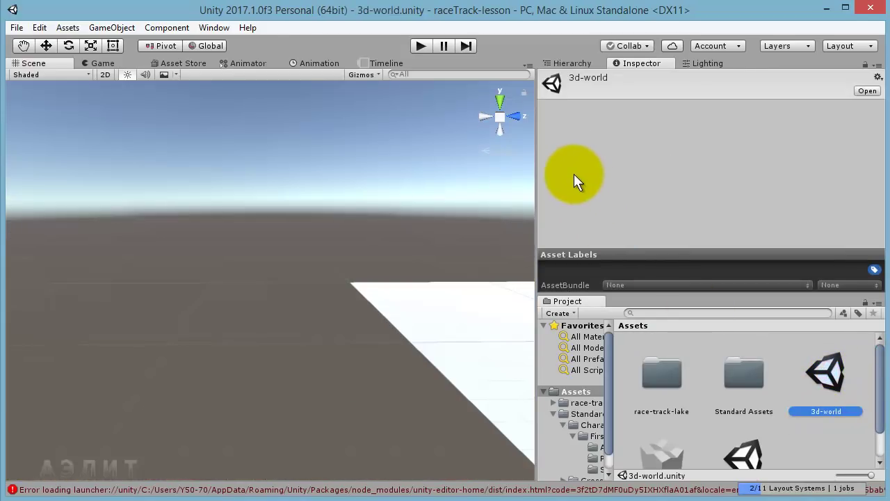
click(470, 317)
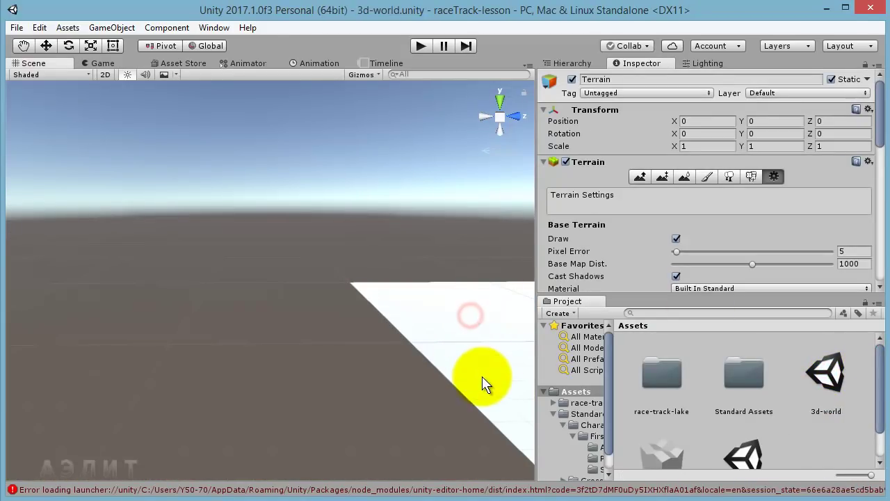
middle_drag(483, 320, 318, 314)
mouse_move(387, 338)
middle_down()
mouse_move(336, 304)
mouse_move(407, 317)
mouse_move(365, 302)
middle_up()
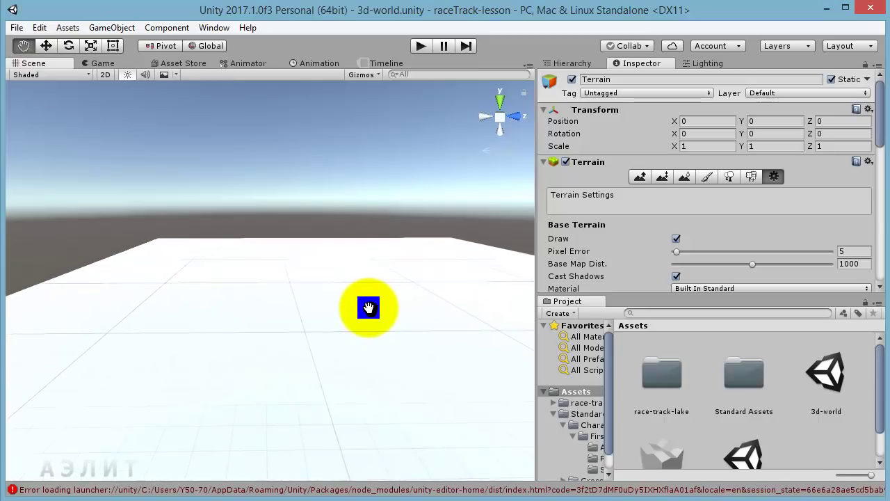
scroll(387, 312, down, 2)
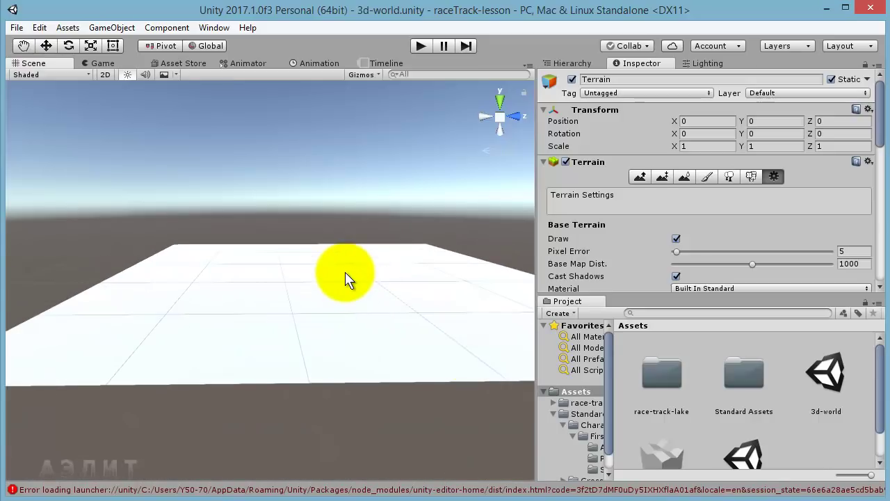
middle_drag(345, 272, 338, 296)
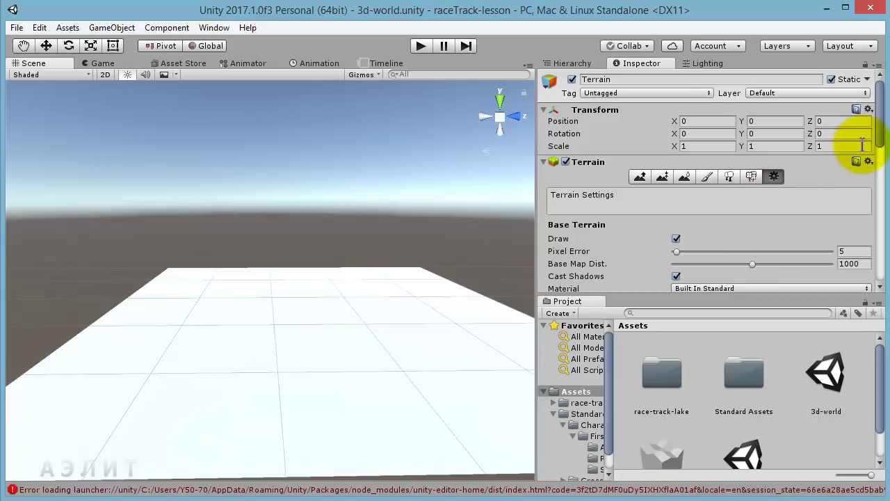
- Select the Terrain and bring up its settings showing detail distance 80 and tree distance 2000
click(581, 65)
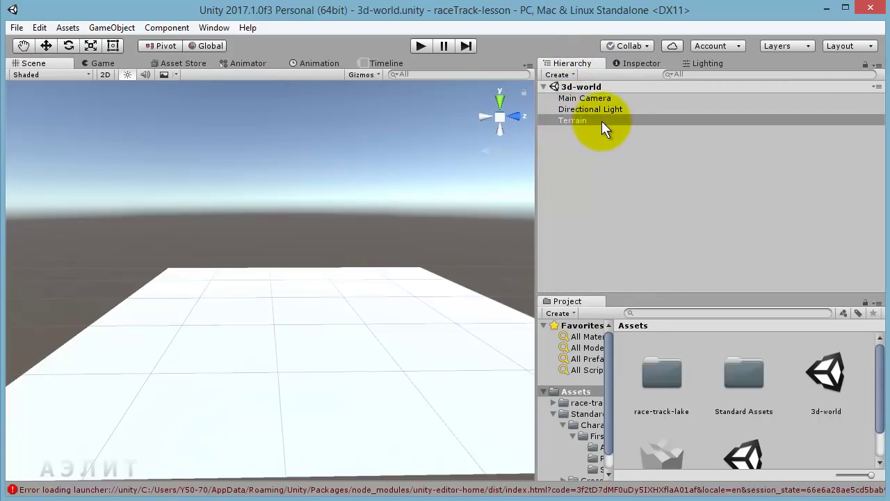
click(559, 120)
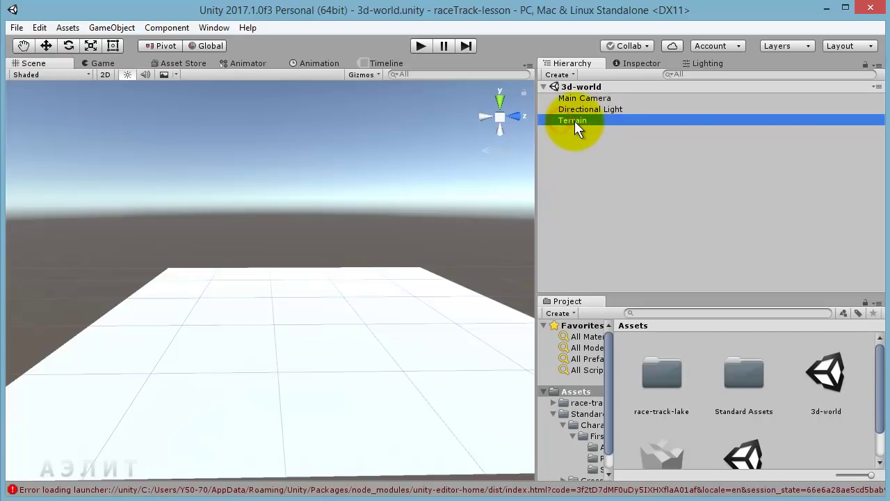
click(602, 121)
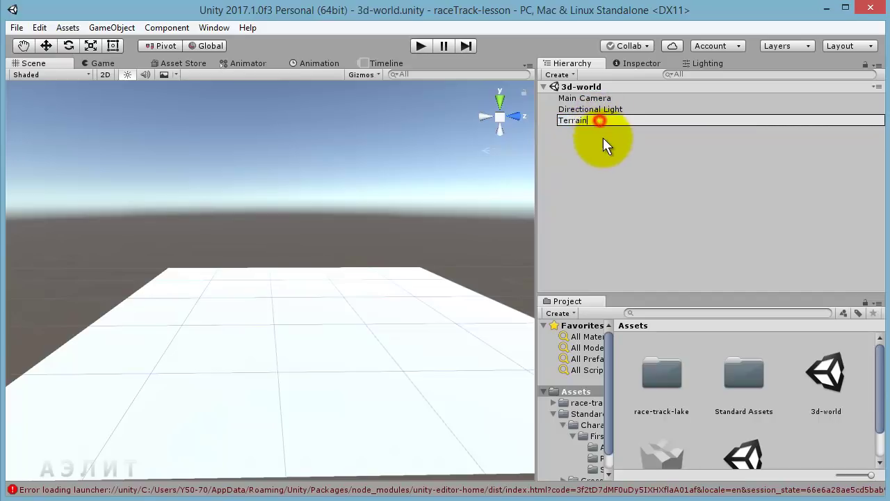
click(630, 67)
click(619, 79)
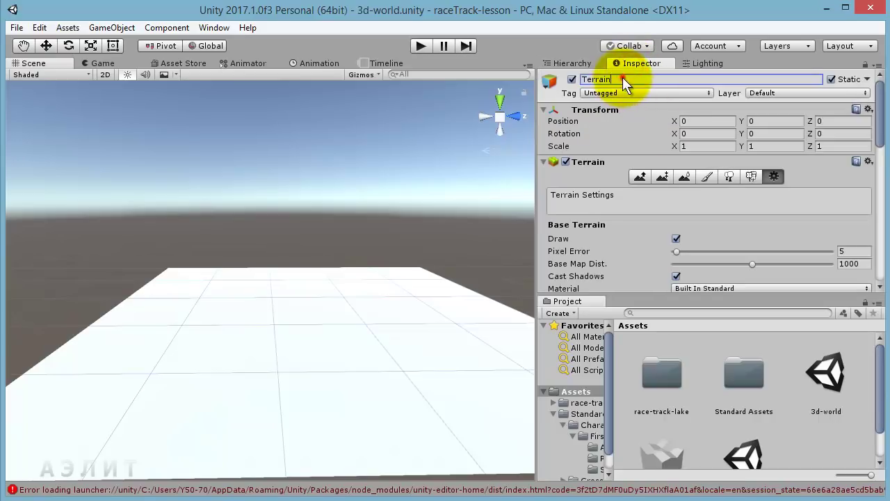
click(596, 80)
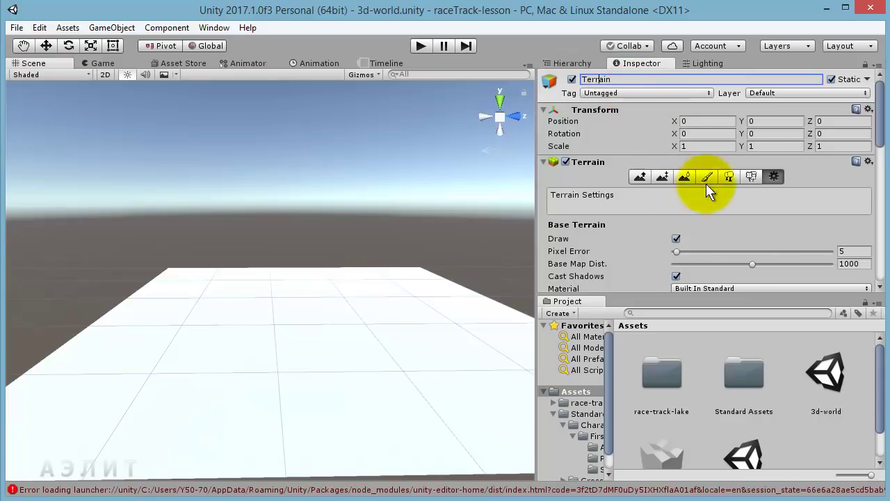
drag(881, 123, 886, 188)
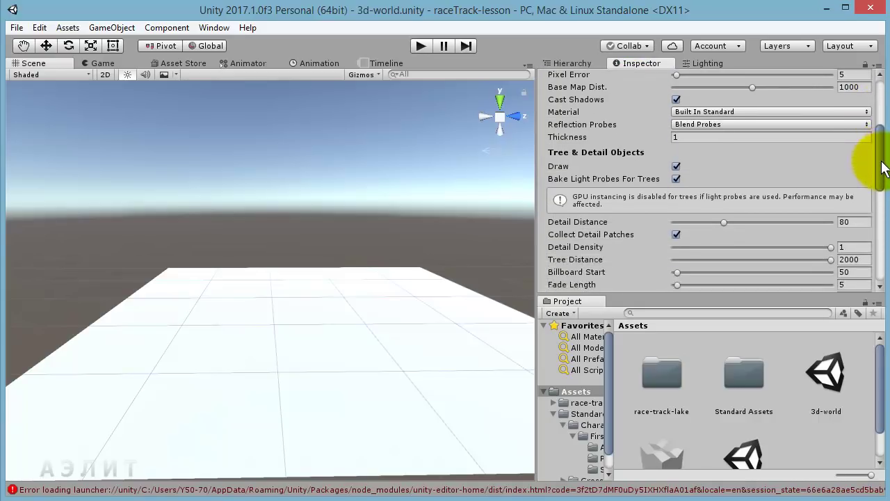
- Set the new Terrain's Terrain Width and Terrain Length to 700 each
scroll(885, 188, down, 4)
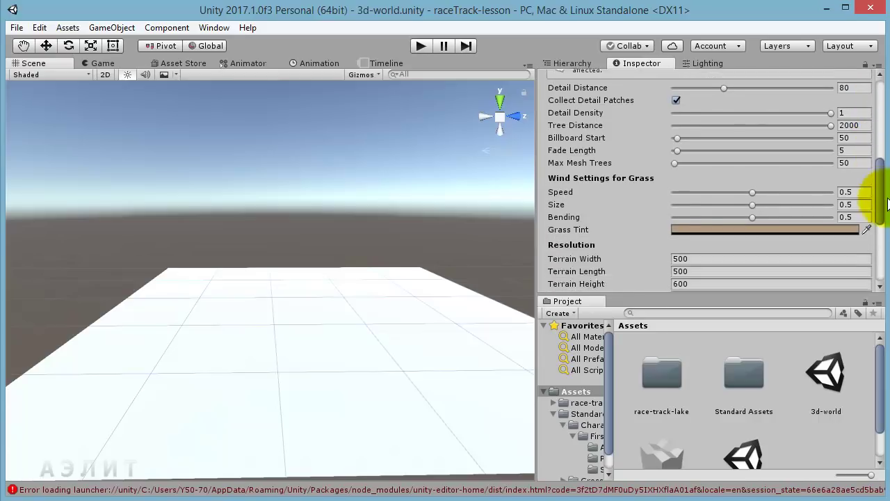
click(677, 183)
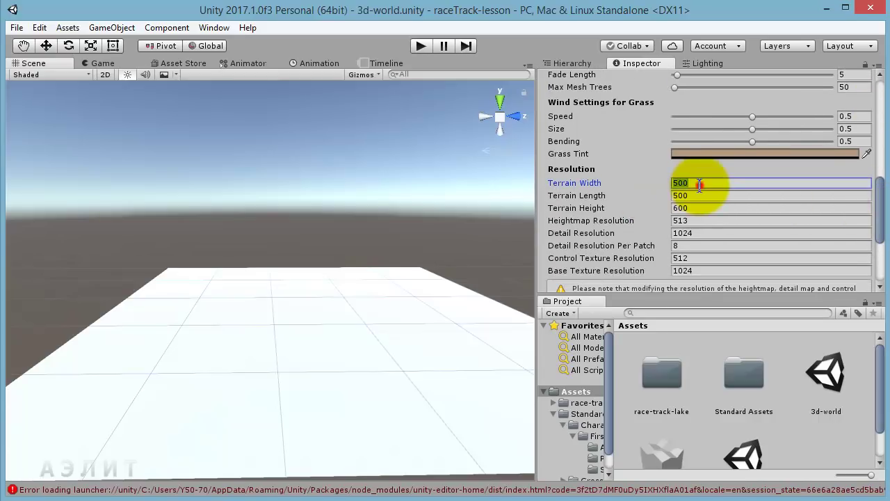
key(BackSpace)
text(7)
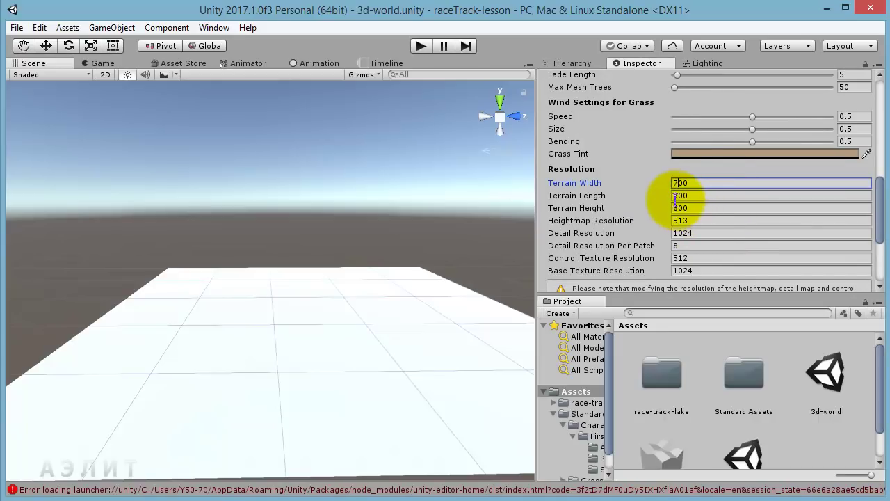
key(Tab)
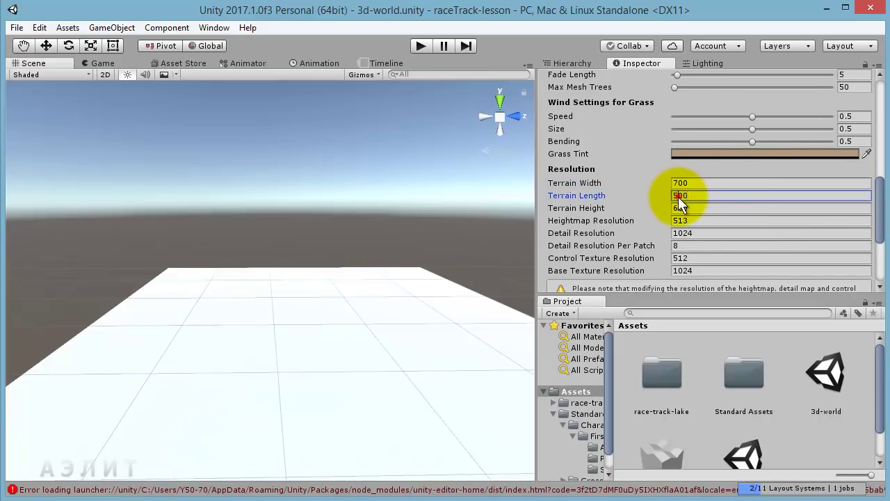
text(700)
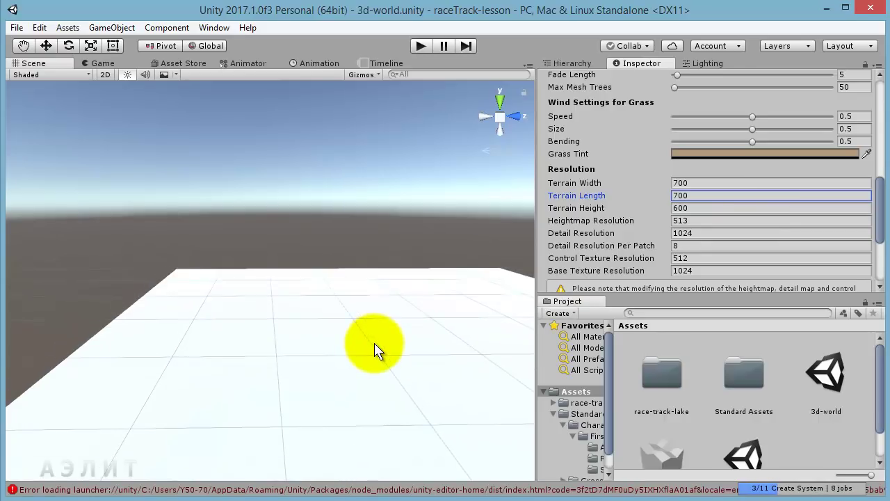
right_drag(374, 343, 404, 334)
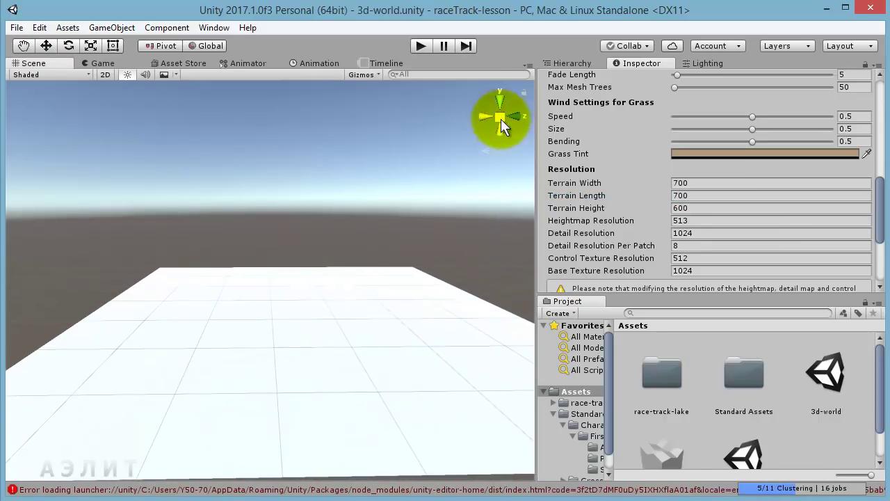
- Switch the Scene view to Top view via the gizmo's Y cone and resize the panel divider
click(498, 99)
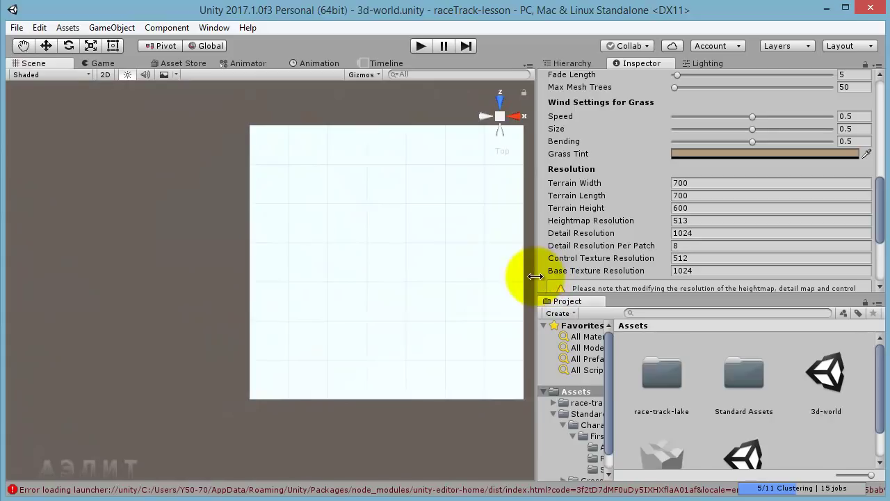
drag(534, 276, 635, 277)
middle_drag(507, 282, 412, 292)
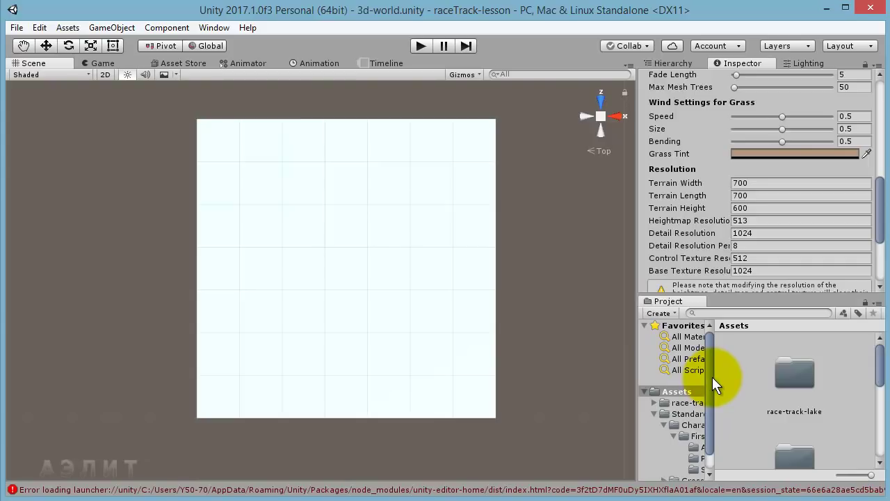
drag(638, 373, 526, 379)
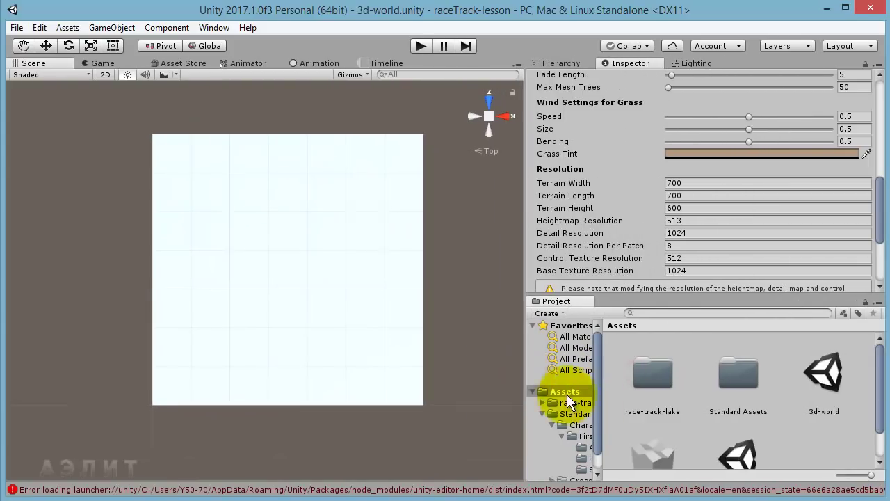
- Widen the Project folder tree, expand race-track-lake and collapse the lower Standard Assets folder
drag(599, 402, 647, 401)
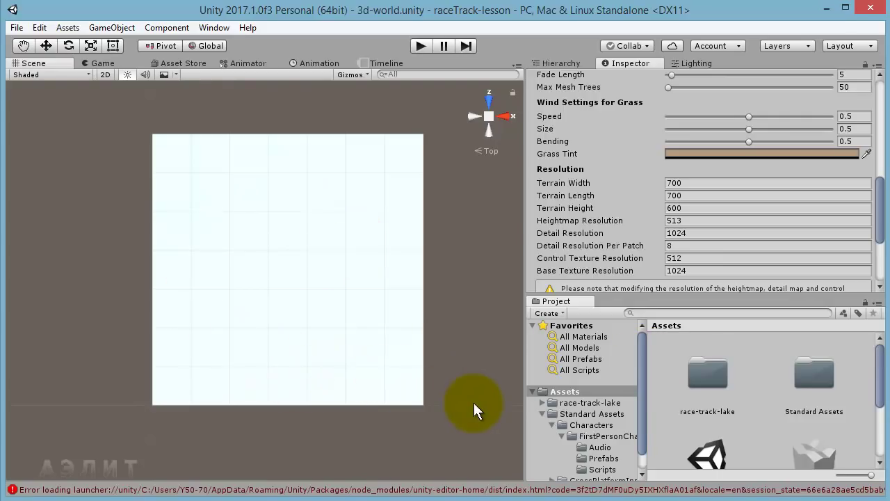
drag(642, 358, 644, 373)
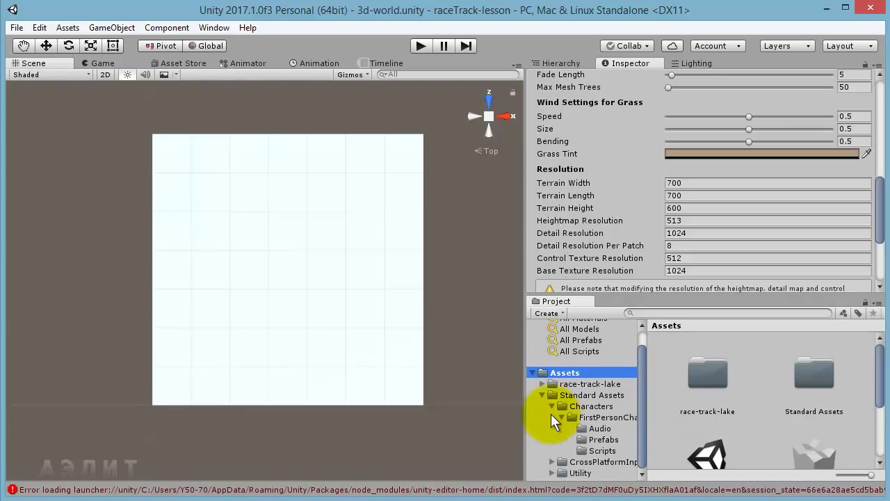
click(542, 383)
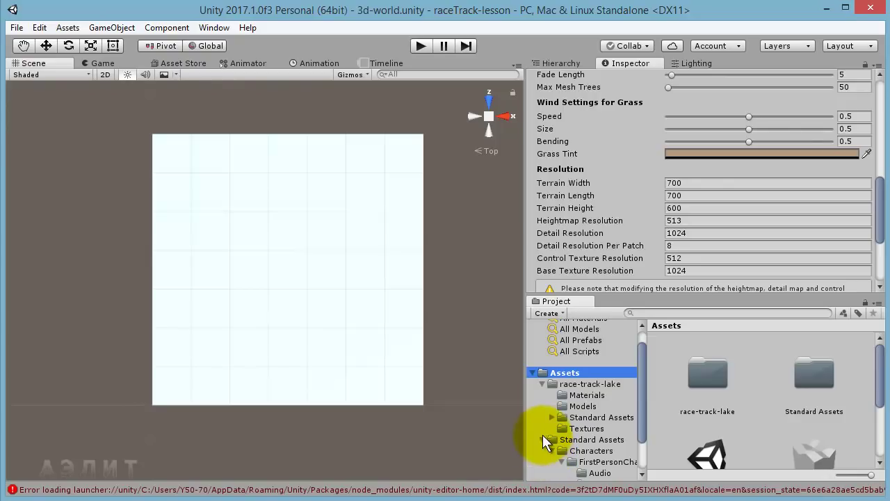
click(552, 382)
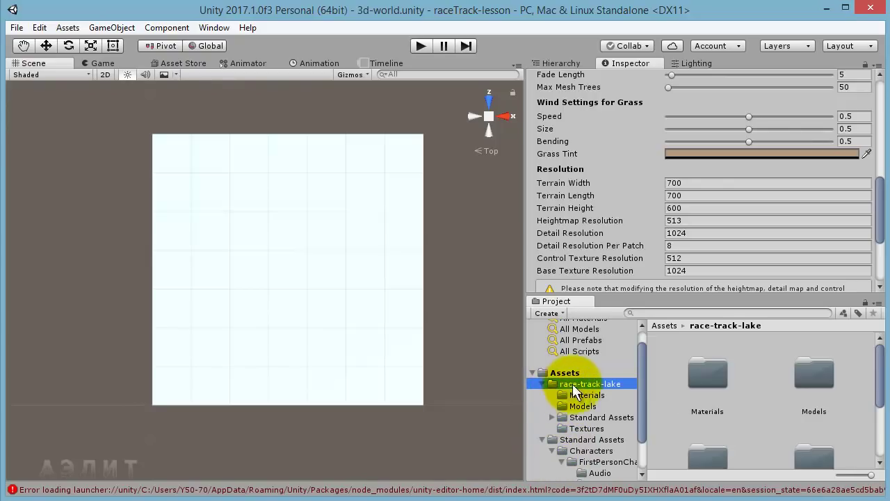
click(541, 440)
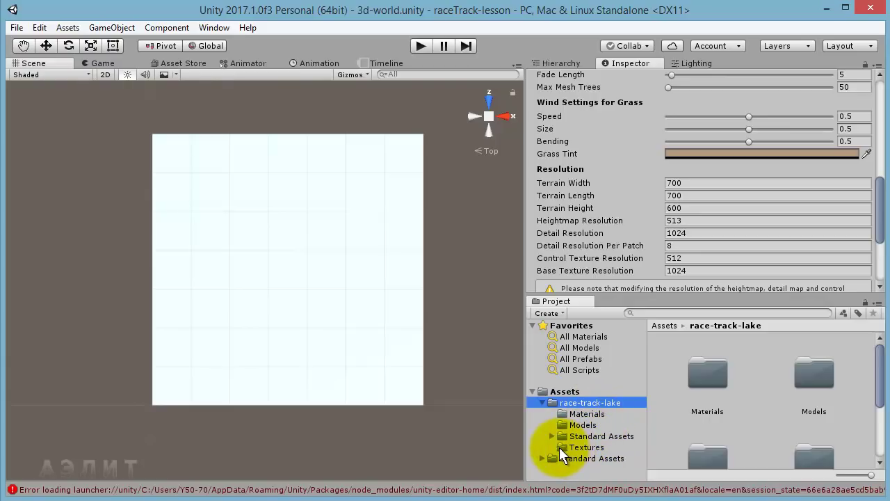
- Open race-track-lake's Textures folder and preview the grass and grass-n textures
click(591, 446)
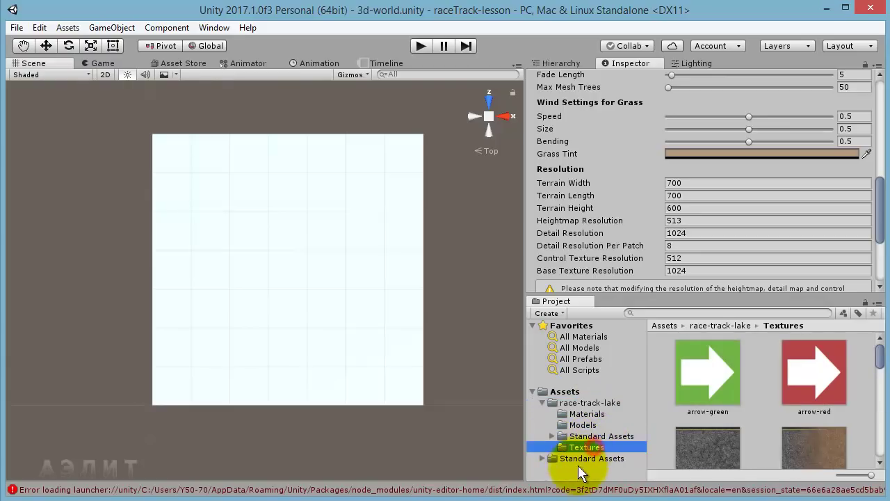
mouse_move(881, 356)
mouse_down()
mouse_move(881, 417)
mouse_move(880, 402)
mouse_up()
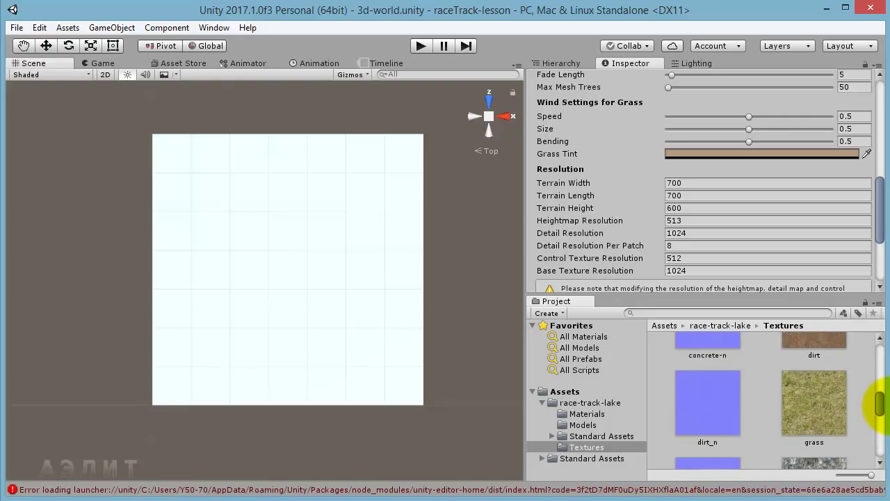
click(808, 401)
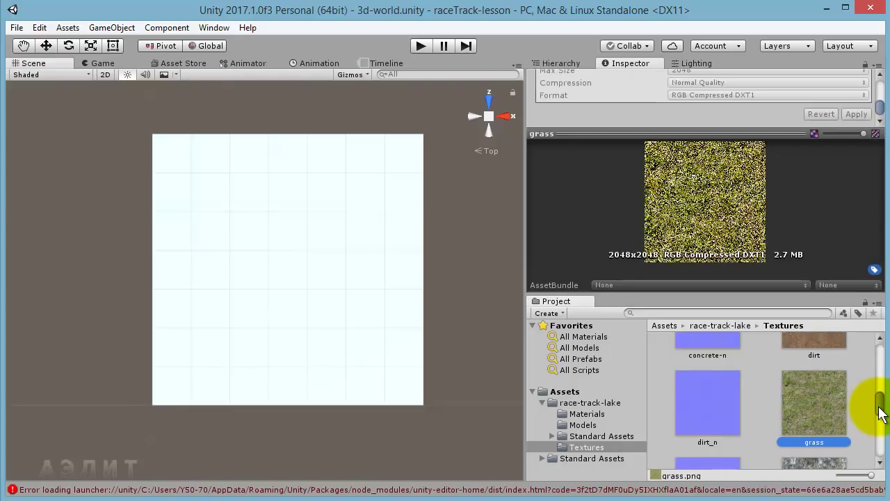
drag(880, 407, 884, 415)
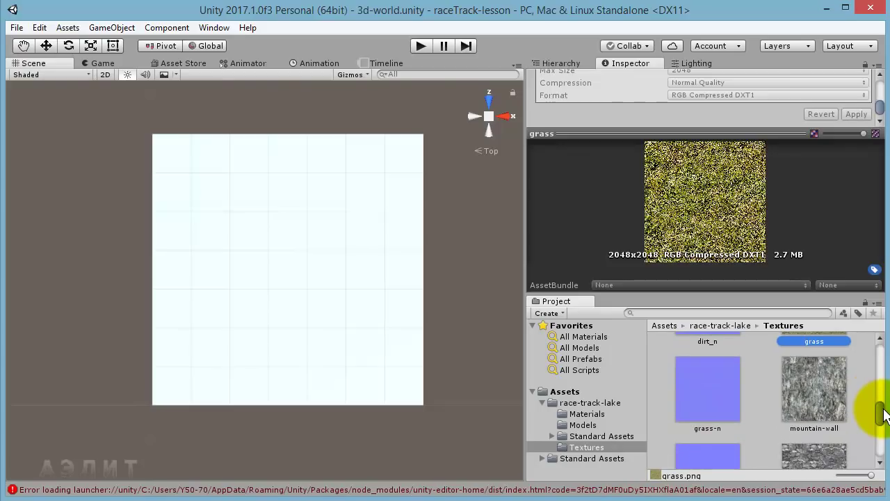
click(699, 389)
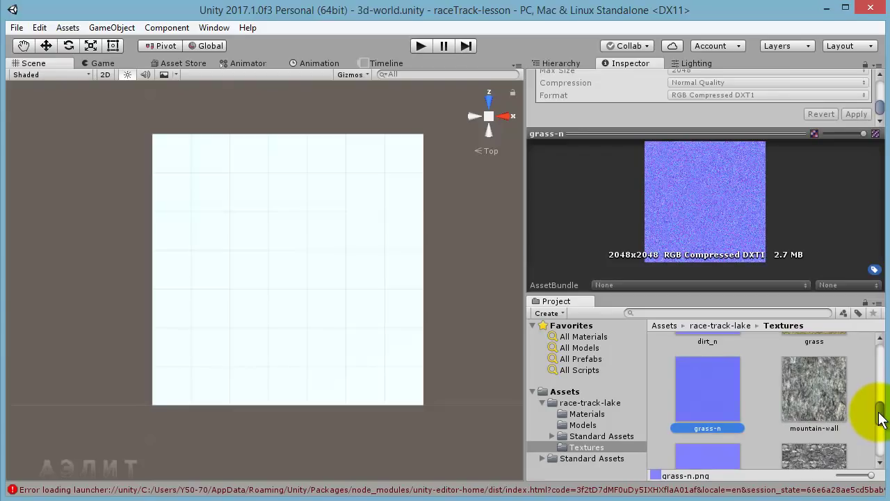
drag(880, 417, 879, 413)
click(812, 343)
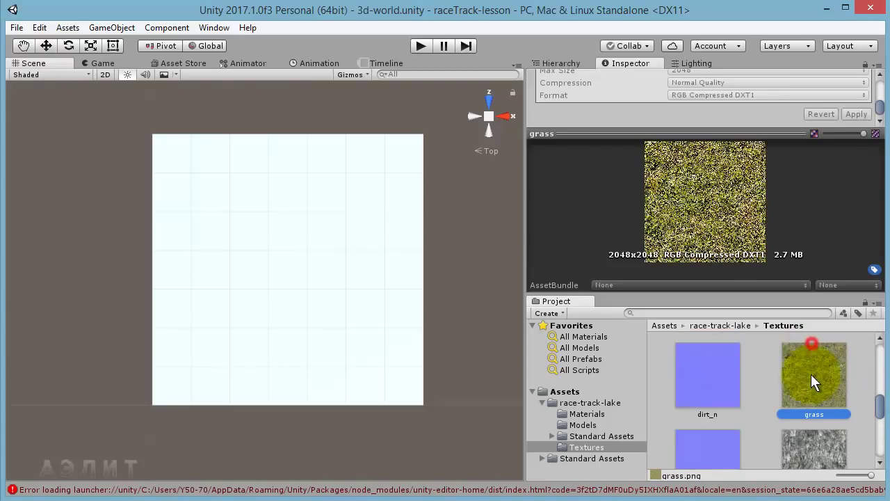
scroll(868, 409, down, 3)
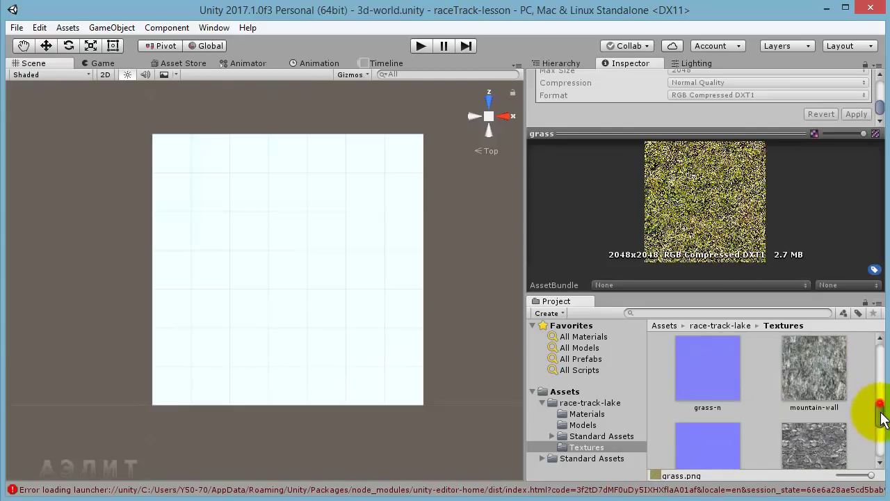
click(727, 376)
drag(877, 414, 877, 386)
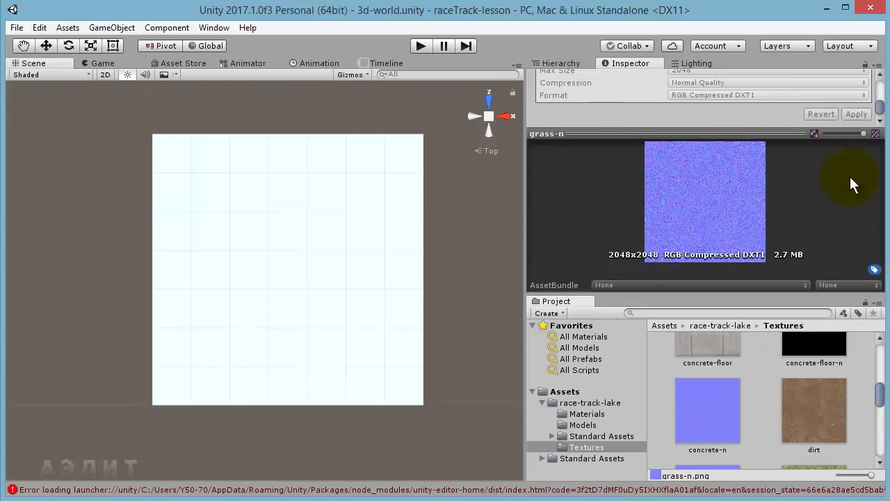
- Select Terrain, switch to the Paint Texture tool, and reveal its empty Textures list
click(570, 62)
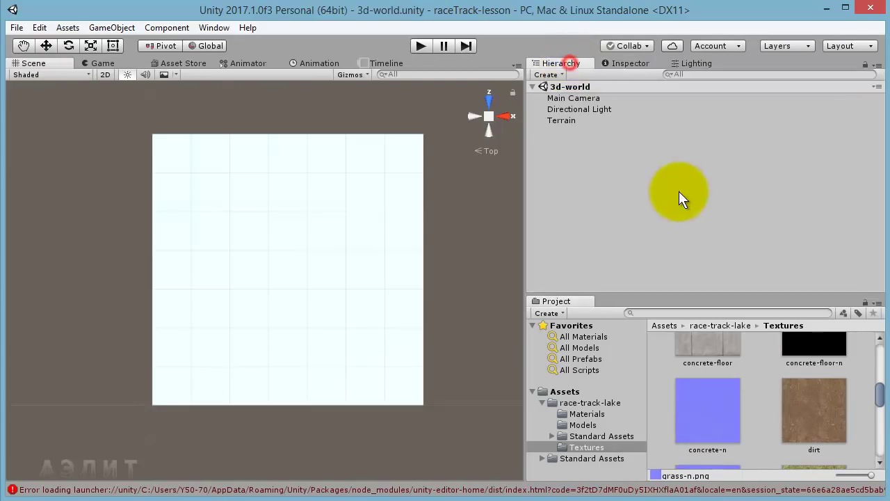
click(561, 120)
click(630, 64)
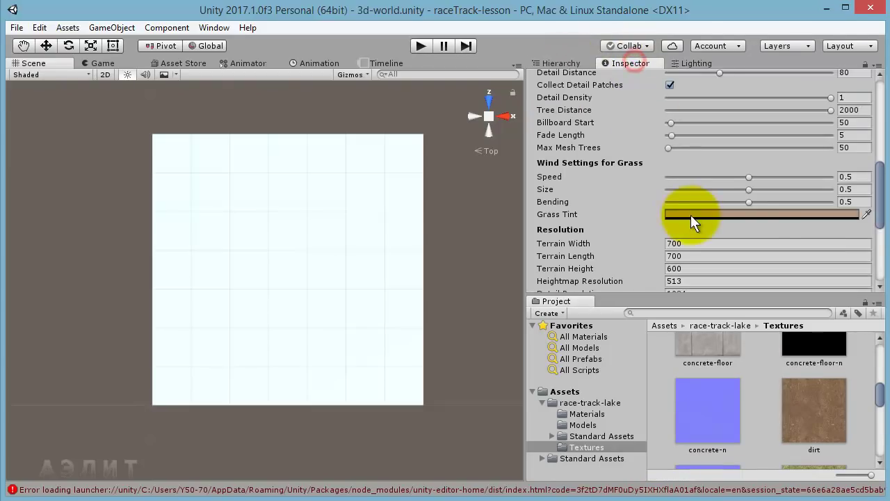
drag(880, 218, 880, 120)
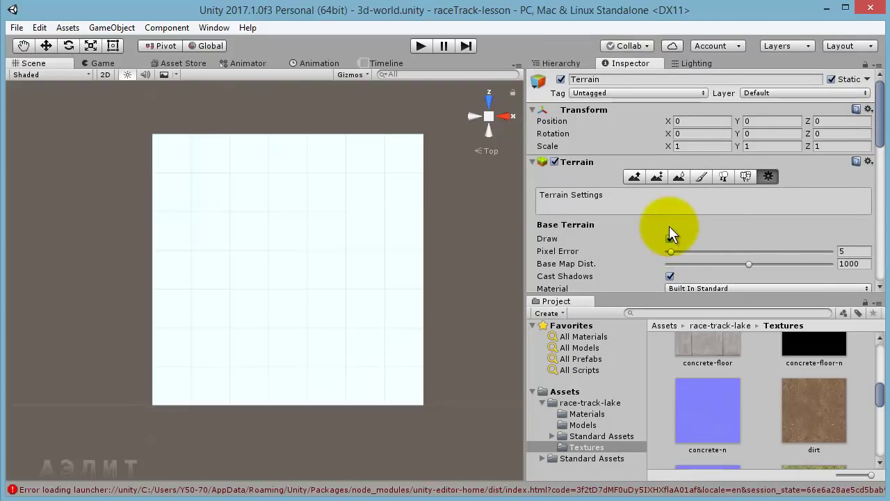
click(699, 175)
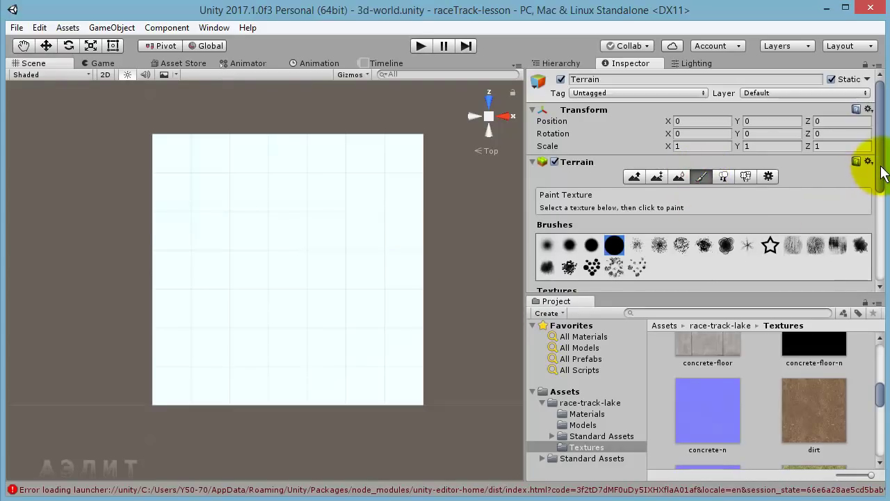
click(806, 293)
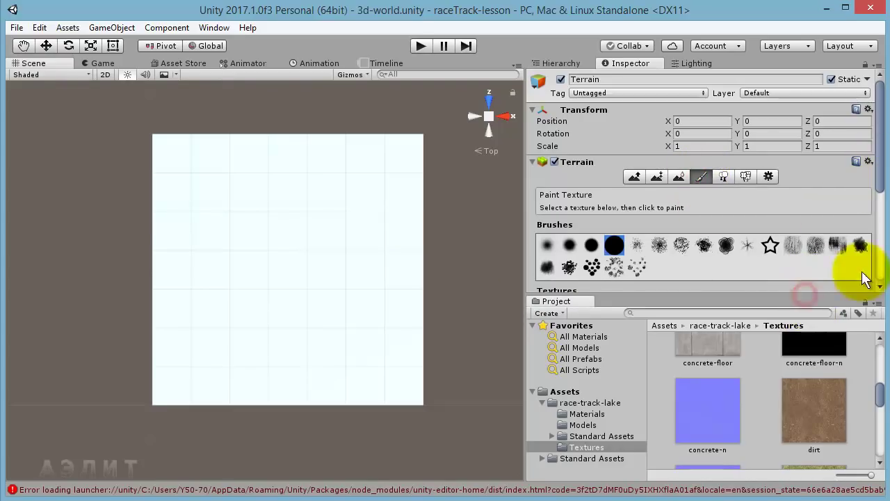
drag(881, 181, 882, 242)
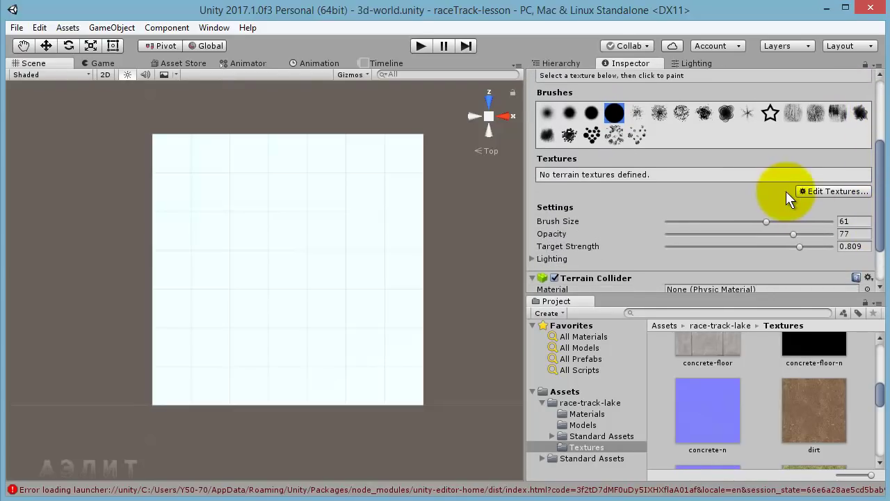
- Add a terrain texture with grass as Albedo and grass-n as Normal, then attempt to confirm
click(828, 194)
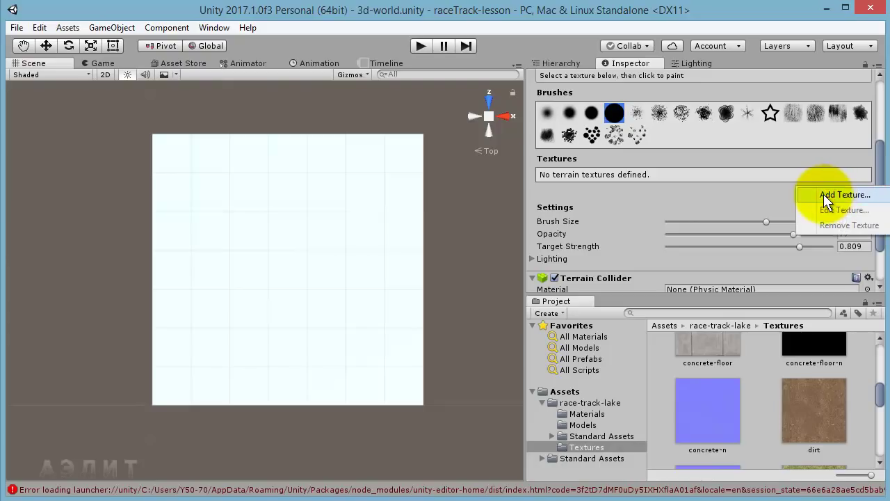
click(841, 196)
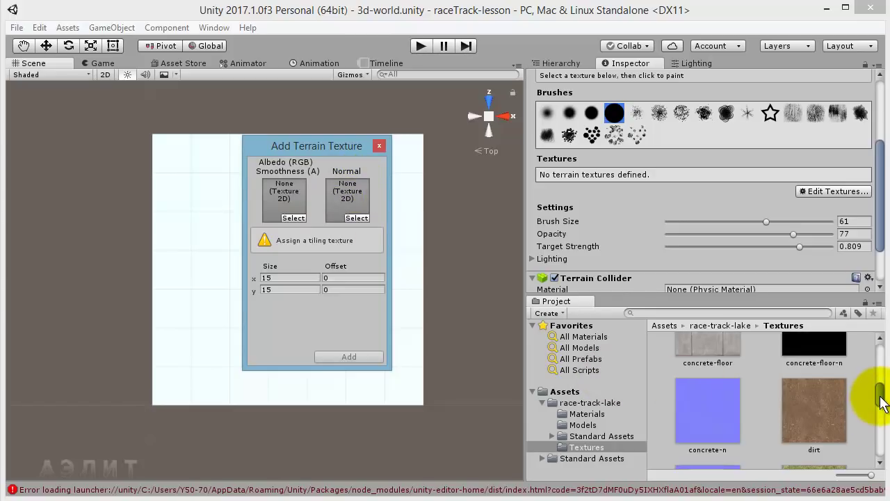
drag(881, 397, 885, 415)
drag(815, 364, 276, 194)
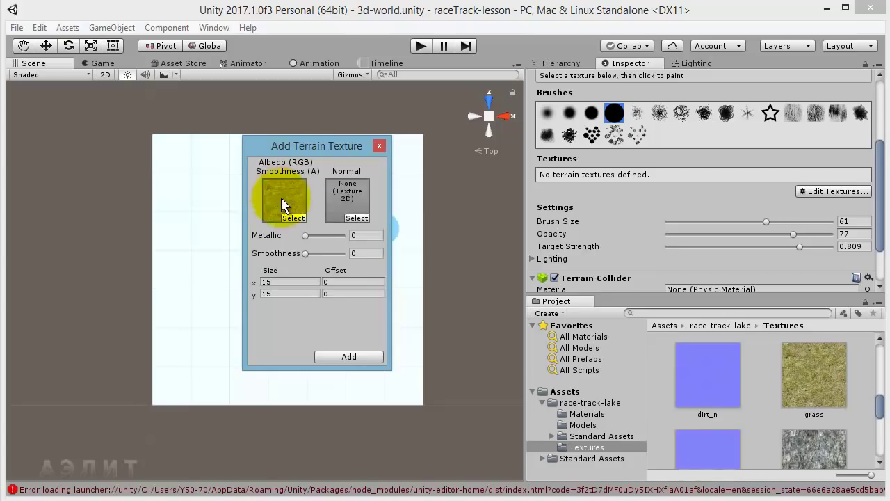
drag(880, 411, 881, 416)
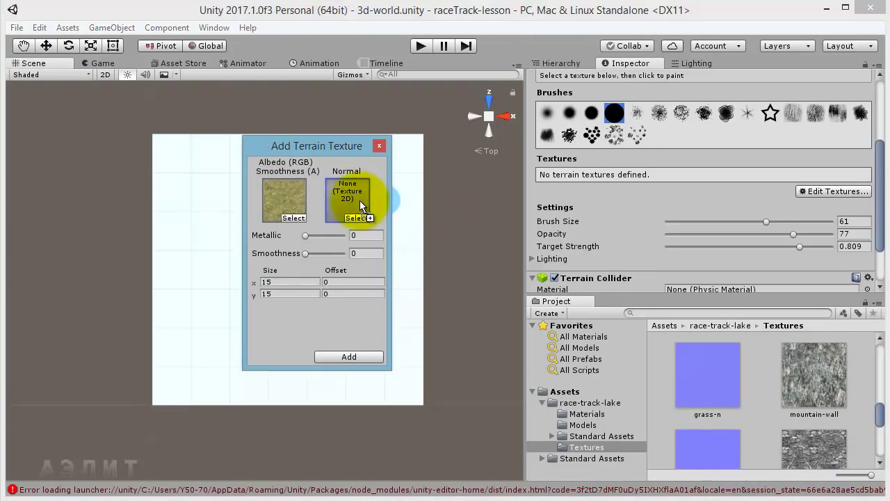
drag(705, 383, 347, 199)
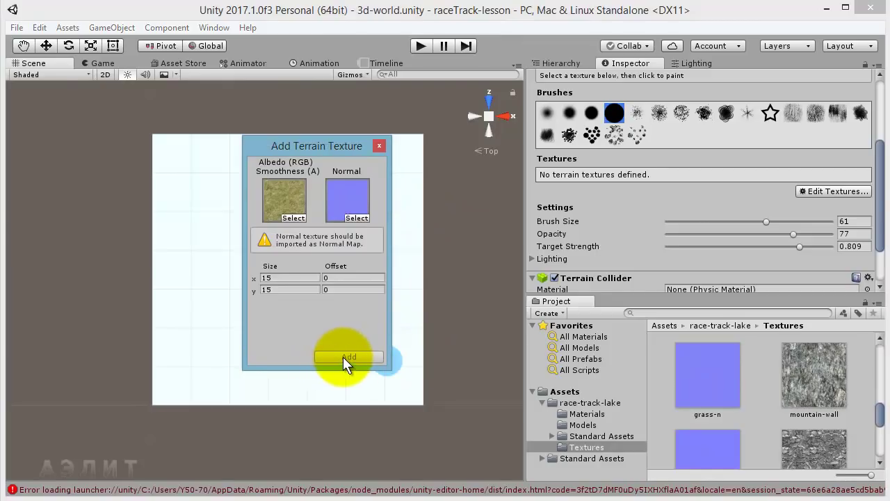
click(345, 356)
click(462, 271)
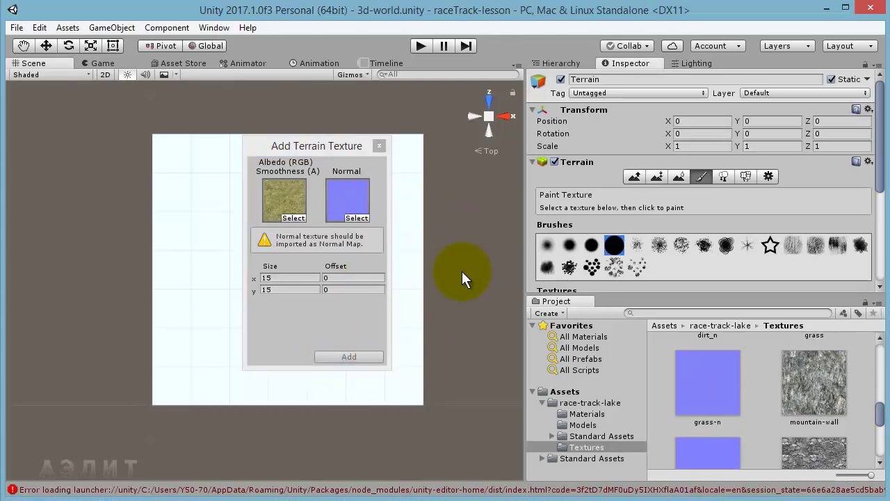
click(354, 357)
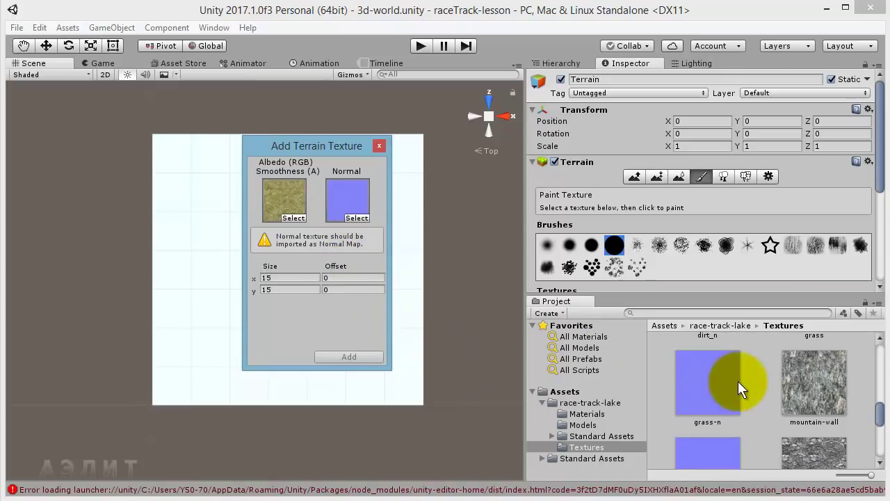
- Change grass-n's Texture Type to Normal map and apply the reimport
click(700, 377)
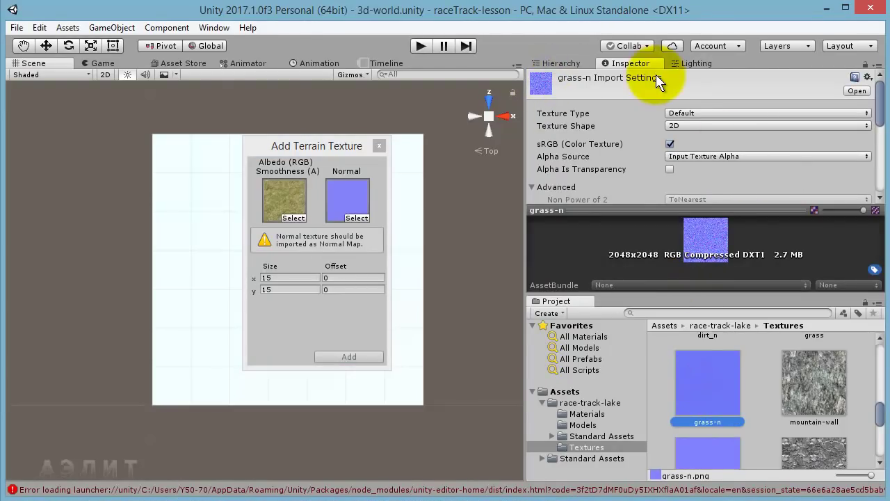
click(685, 113)
click(687, 143)
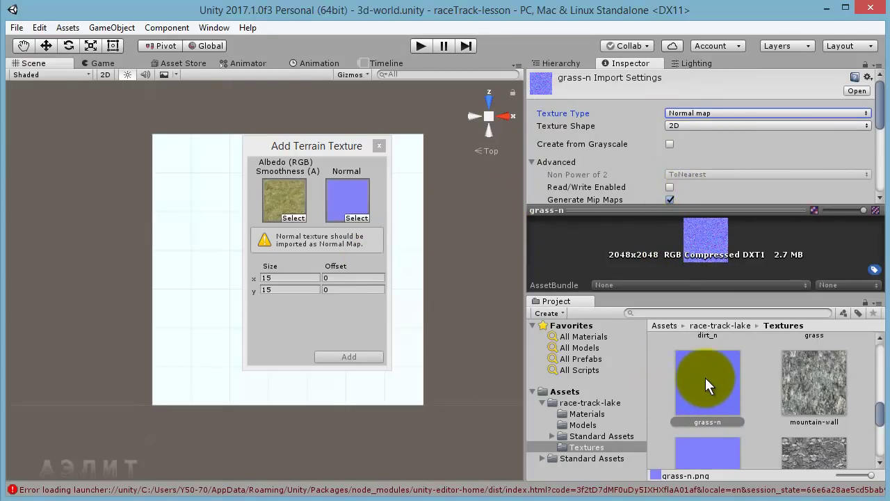
drag(705, 378, 348, 199)
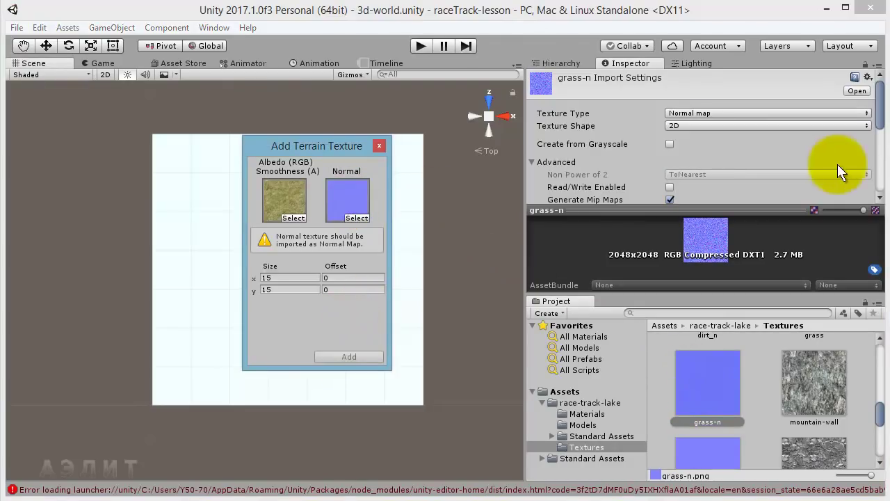
drag(880, 97, 885, 169)
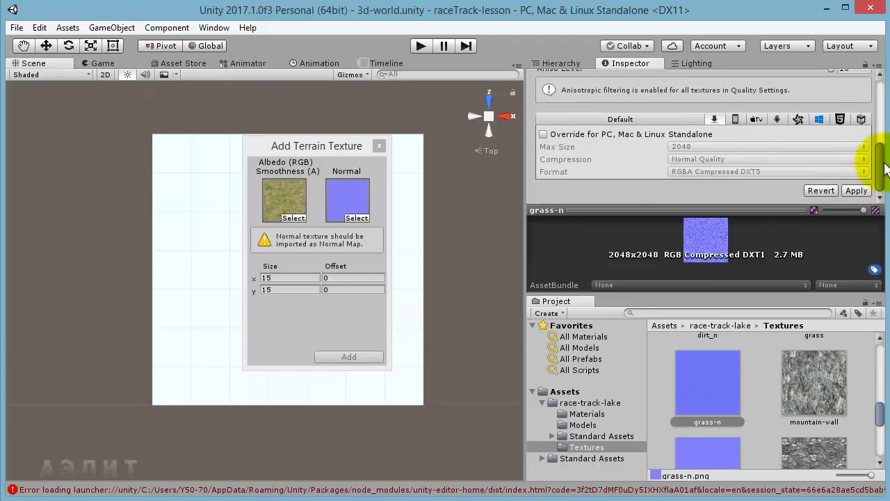
click(854, 191)
click(855, 191)
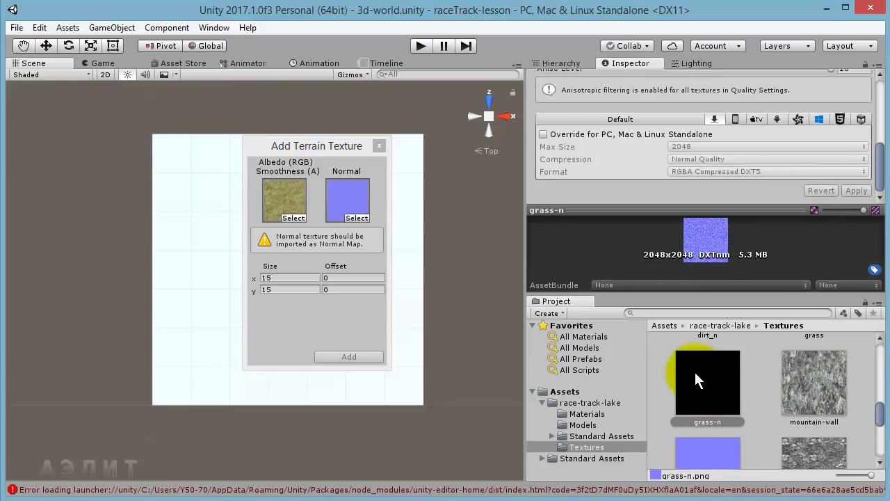
click(714, 388)
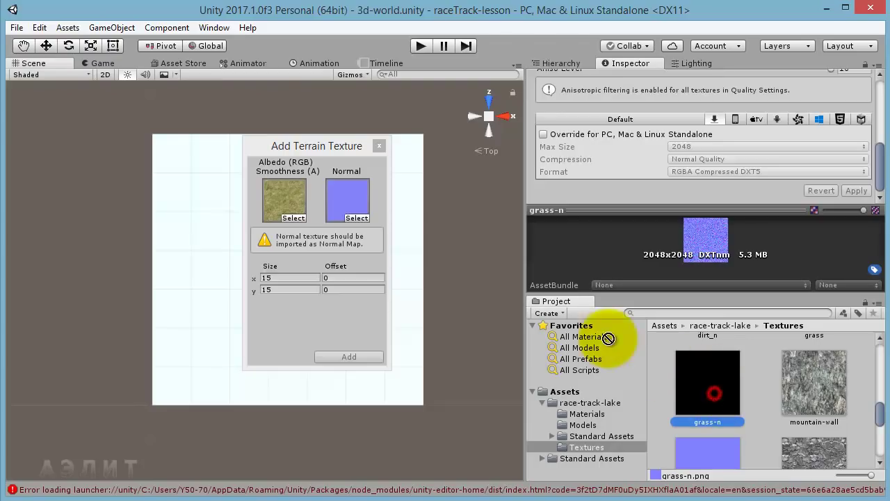
- Drop the reimported grass-n into the Normal slot and try adding the texture again
drag(712, 393, 346, 198)
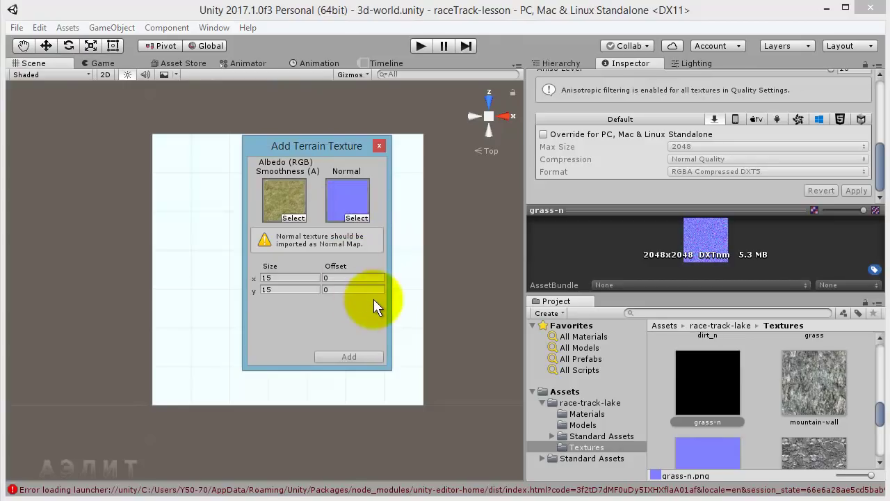
click(355, 357)
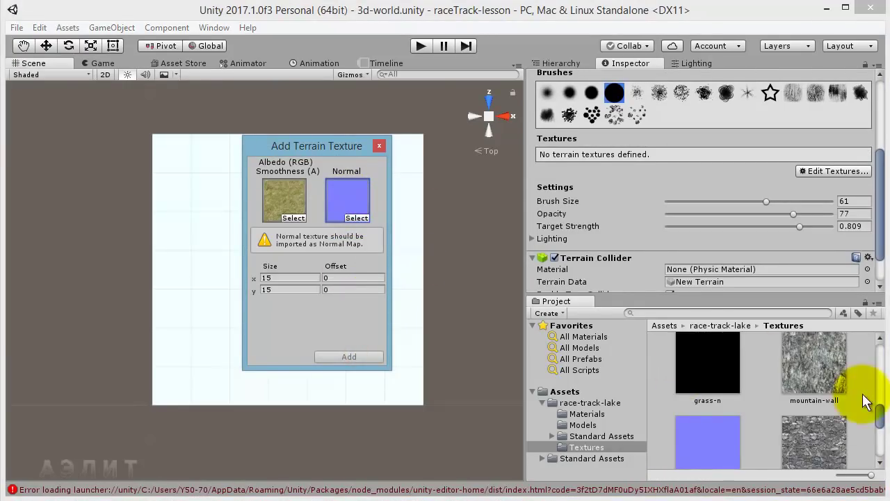
drag(879, 419, 877, 415)
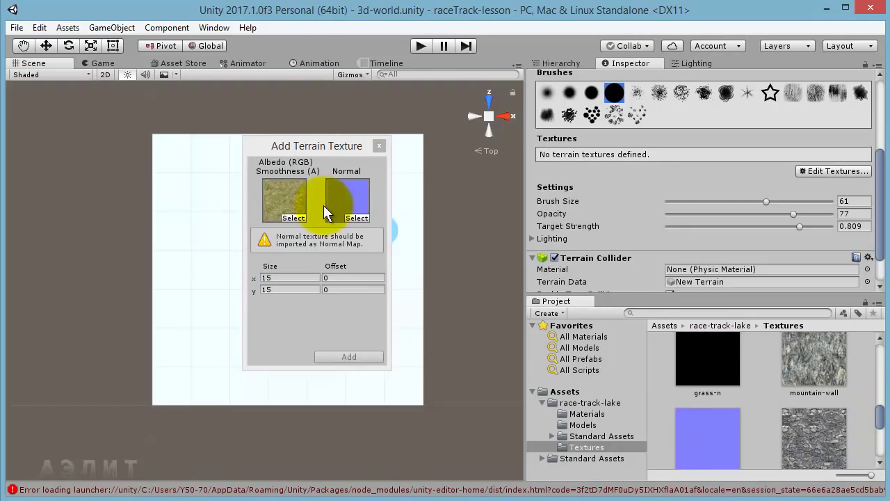
drag(345, 195, 358, 220)
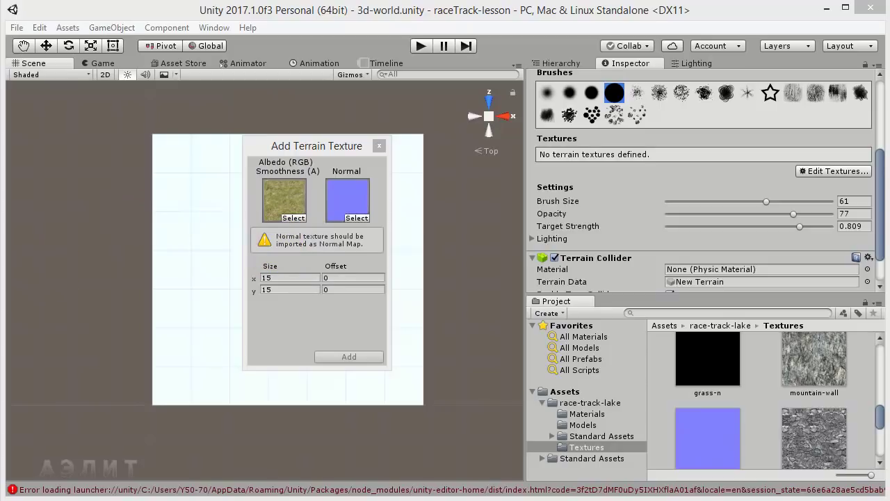
- Set the Normal slot to None and add grass as the first terrain texture
click(360, 217)
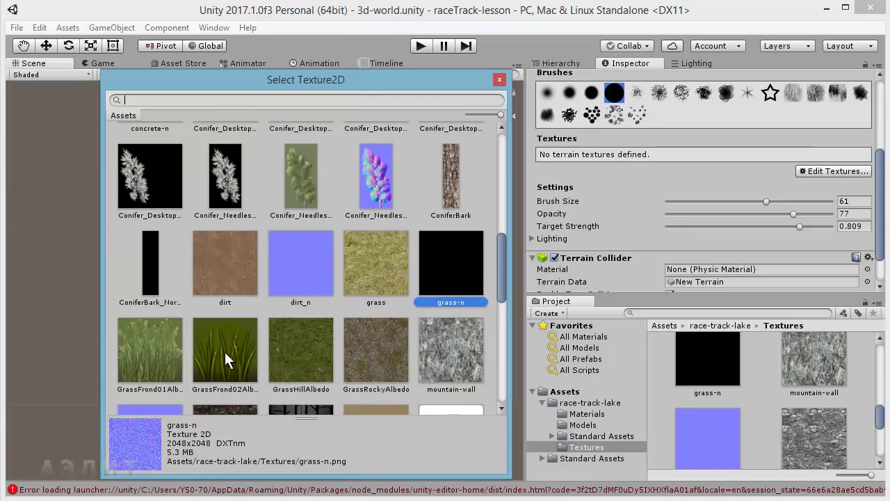
scroll(503, 292, down, 1)
scroll(503, 295, down, 2)
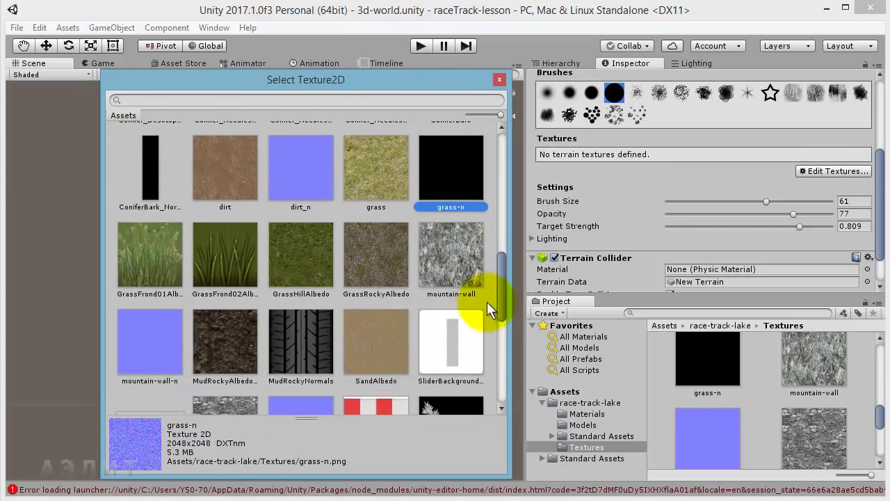
drag(502, 294, 499, 162)
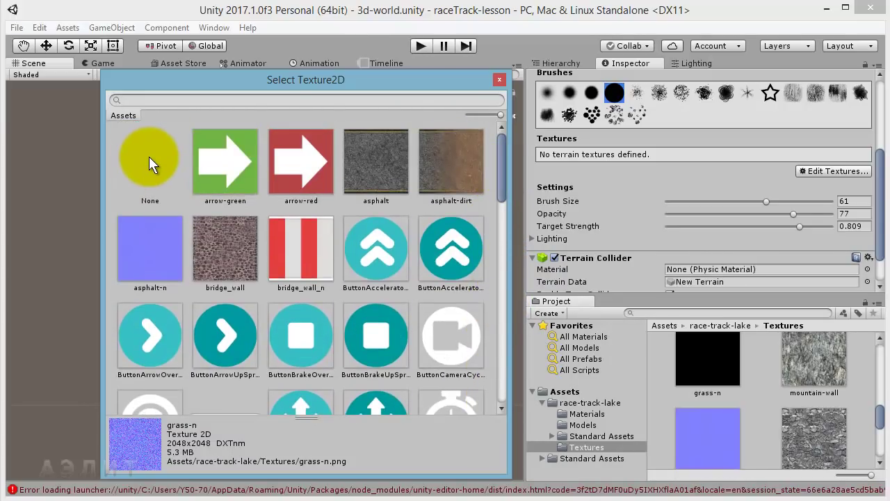
double_click(149, 156)
click(394, 258)
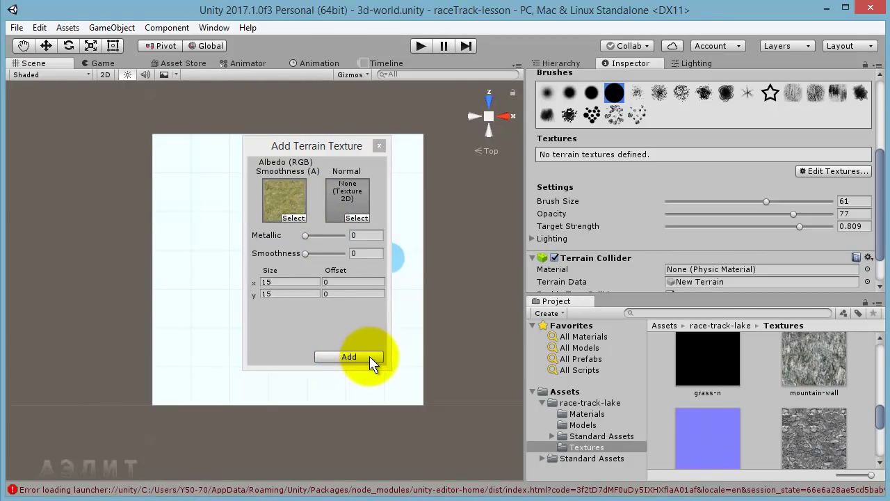
click(349, 356)
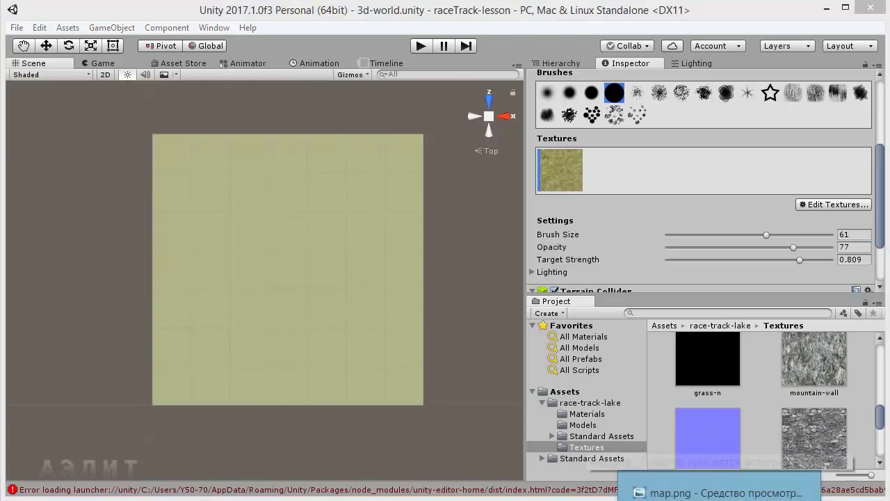
- Open map.png in Windows Photo Viewer and zoom in on the finished lake's rock strips
click(480, 483)
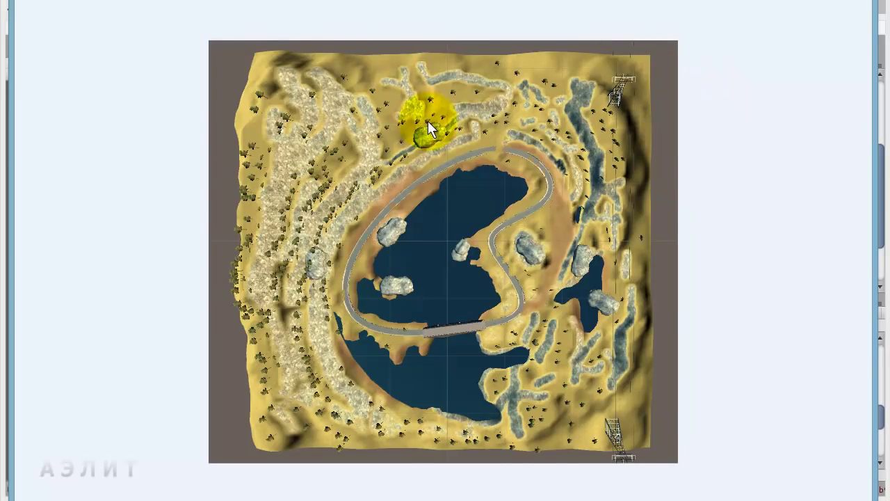
scroll(443, 131, up, 1)
scroll(445, 76, up, 1)
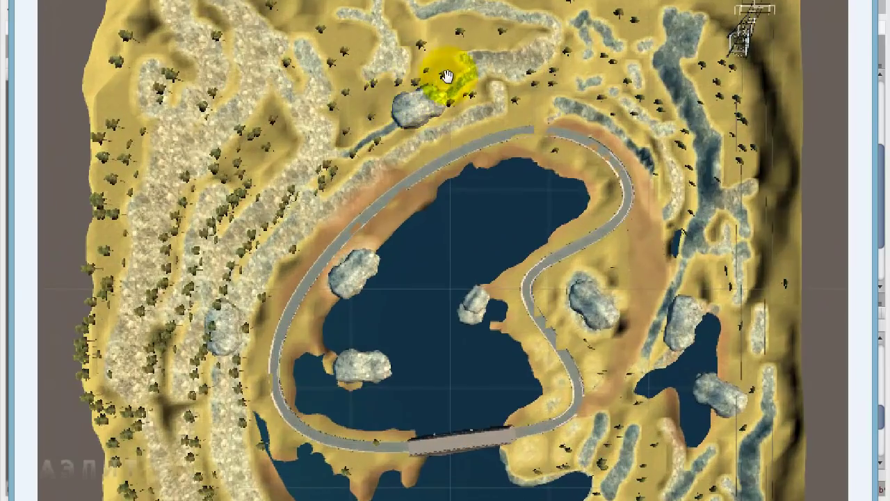
scroll(451, 84, up, 1)
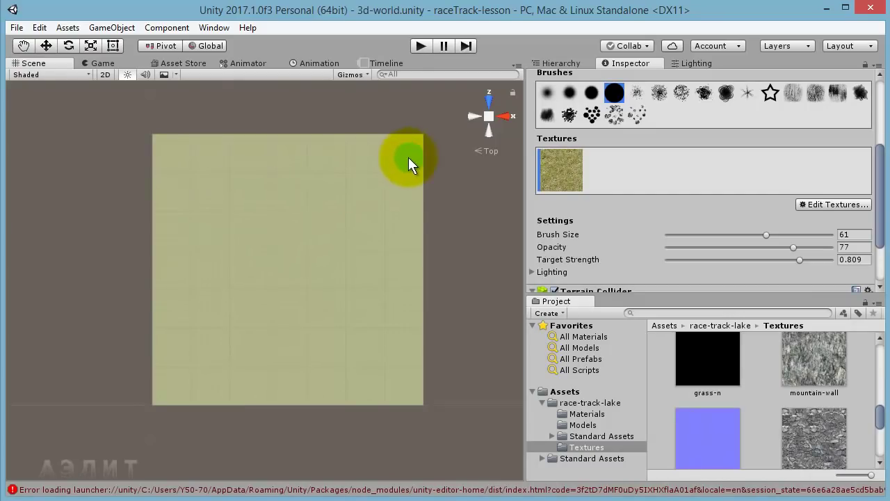
- Zoom the Scene view in, then out until the whole grass-covered 3d-world Terrain square is visible
scroll(367, 261, up, 5)
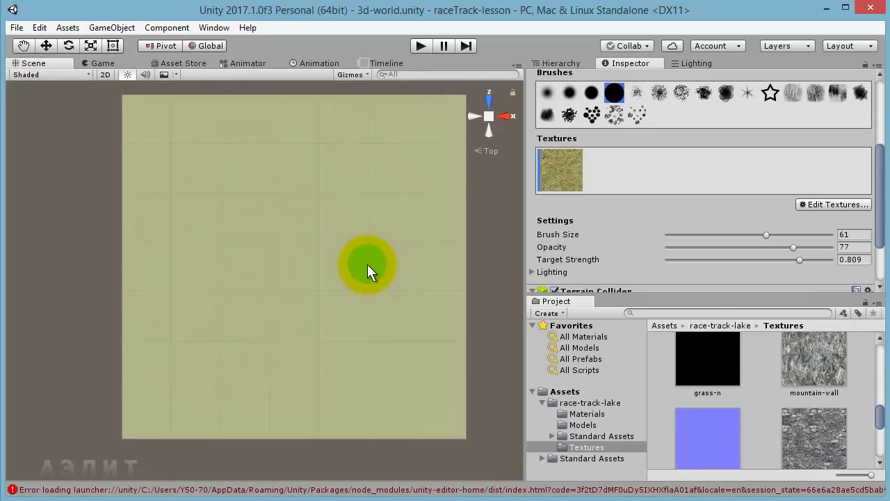
scroll(428, 235, up, 2)
scroll(438, 228, up, 3)
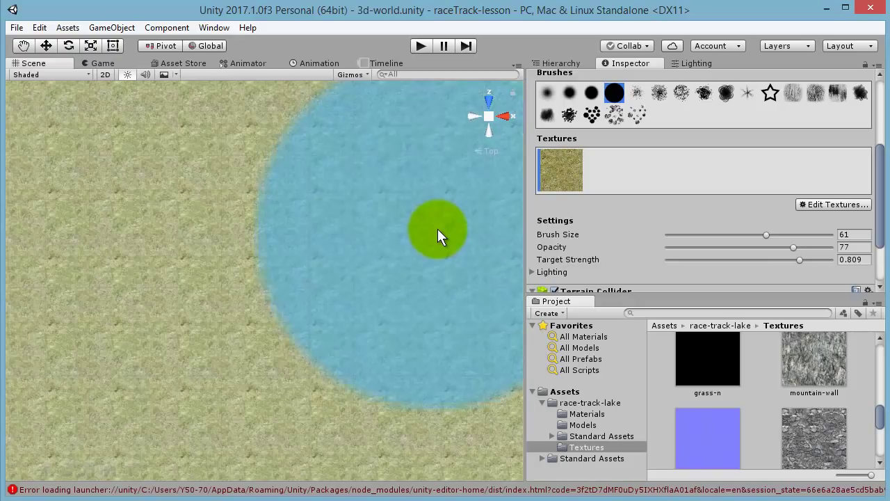
scroll(435, 209, down, 2)
scroll(430, 215, down, 3)
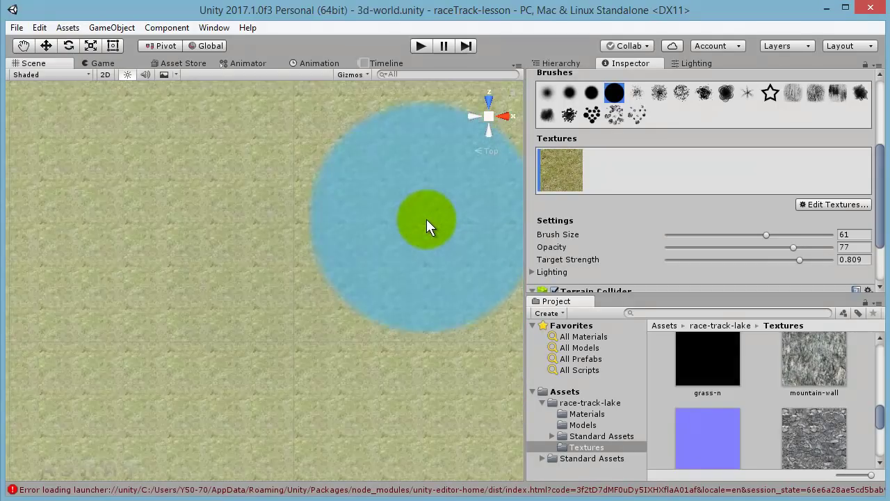
scroll(424, 220, down, 3)
scroll(419, 224, down, 1)
scroll(417, 225, down, 3)
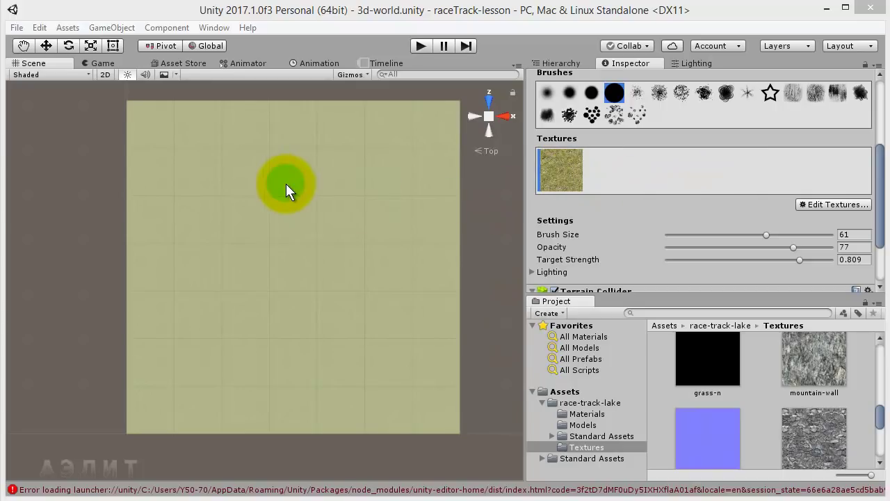
- Save the current 3d-world scene and open the start_lesson scene from Assets
click(16, 27)
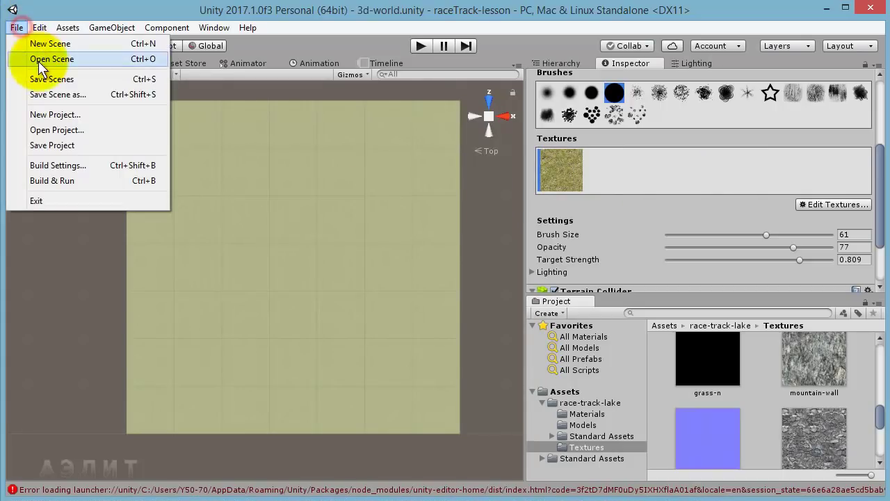
click(47, 81)
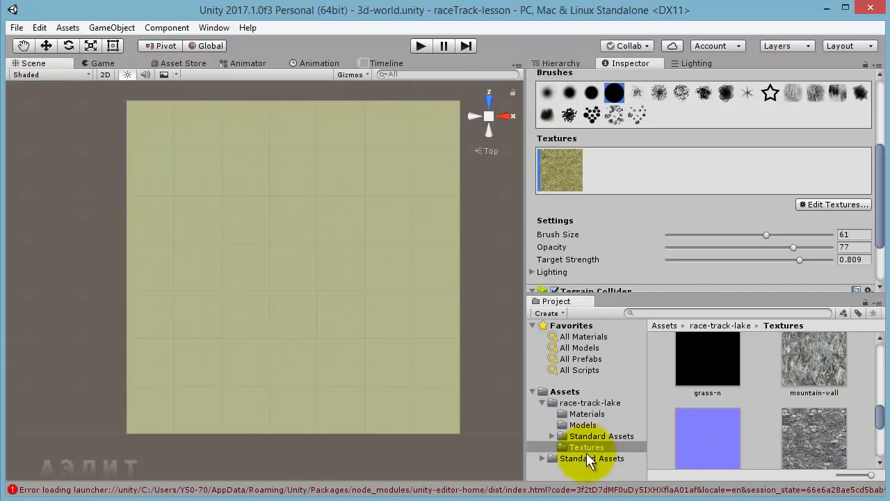
click(556, 391)
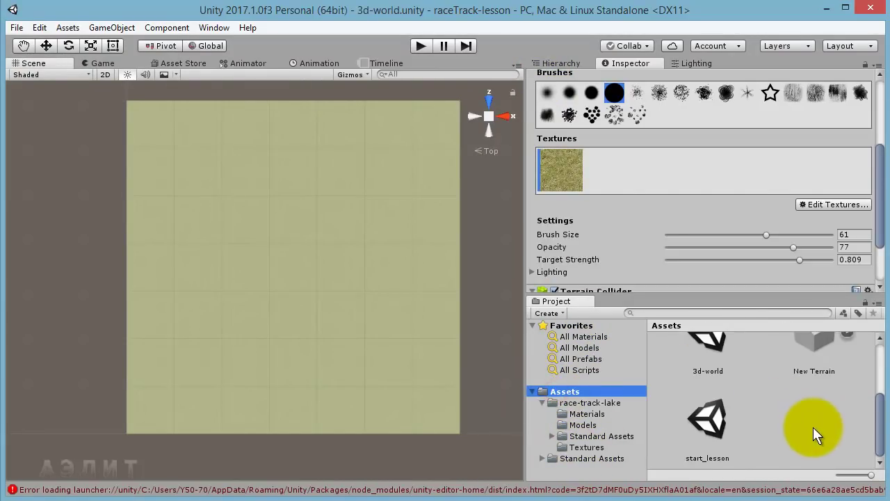
click(716, 426)
double_click(716, 426)
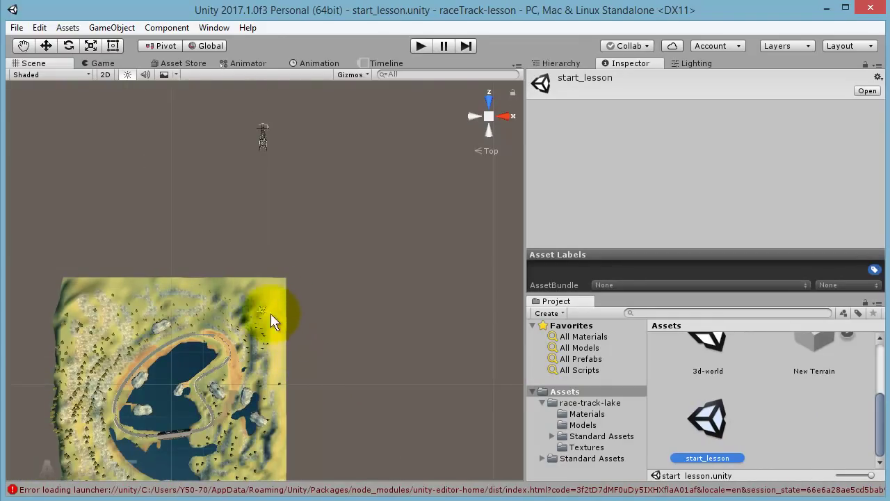
- Select LakeTerrain and inspect its grass, rock, dirt and sand paint textures
middle_drag(274, 350, 291, 295)
click(299, 241)
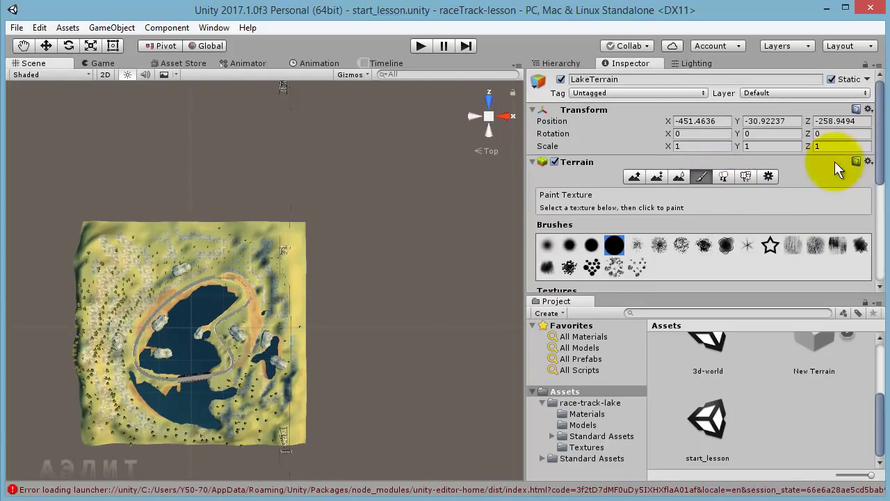
drag(880, 148, 881, 190)
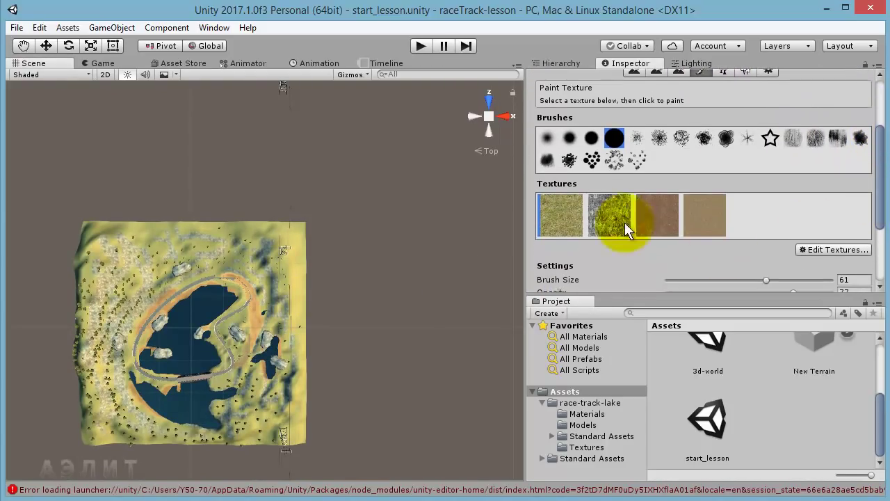
click(560, 214)
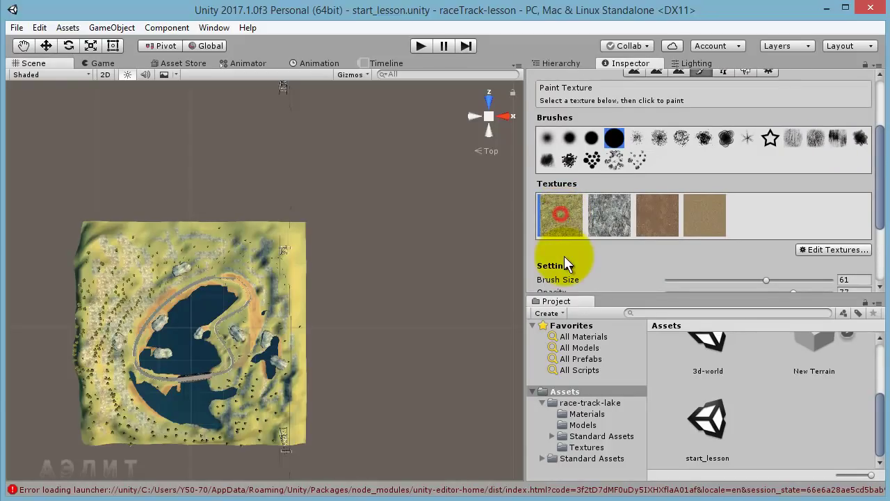
click(614, 208)
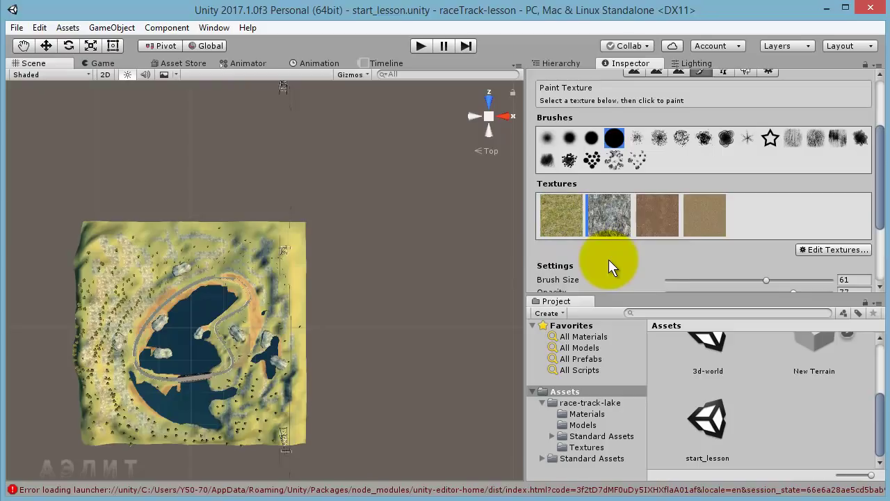
click(657, 220)
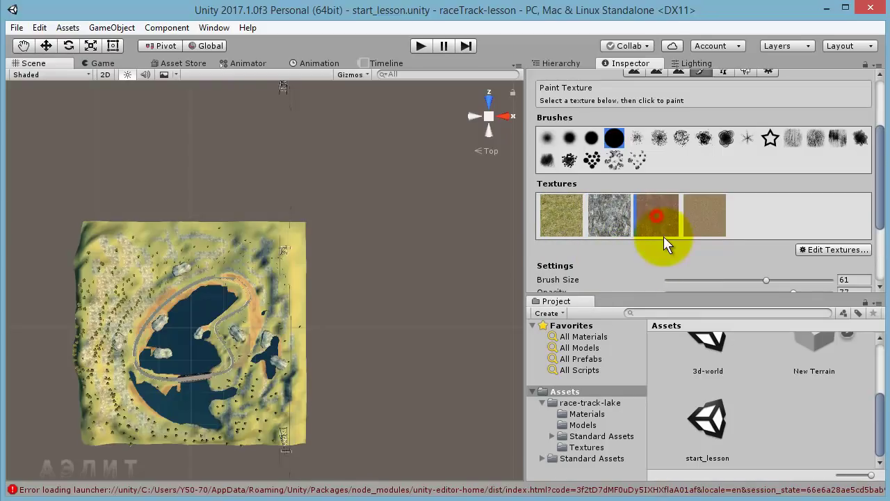
click(707, 212)
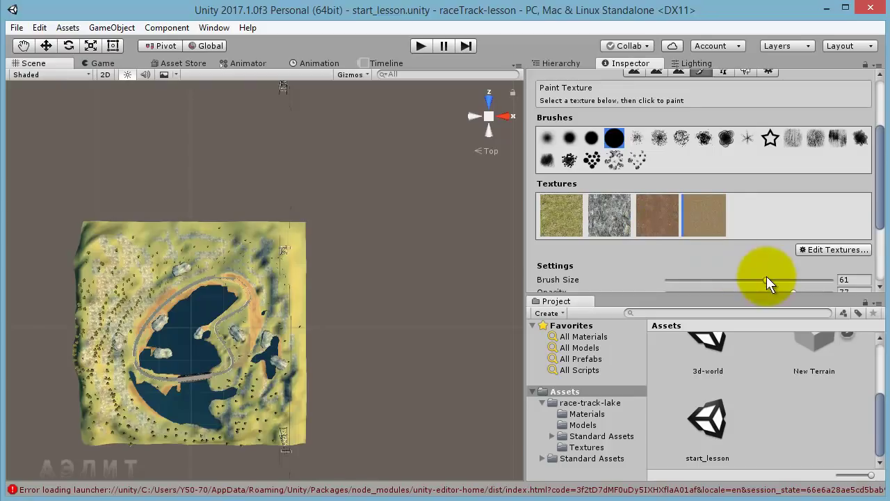
click(827, 249)
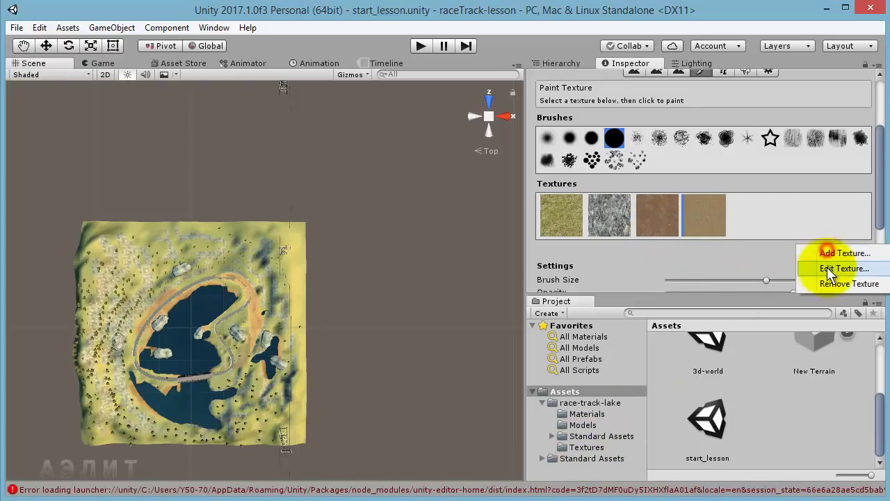
click(826, 270)
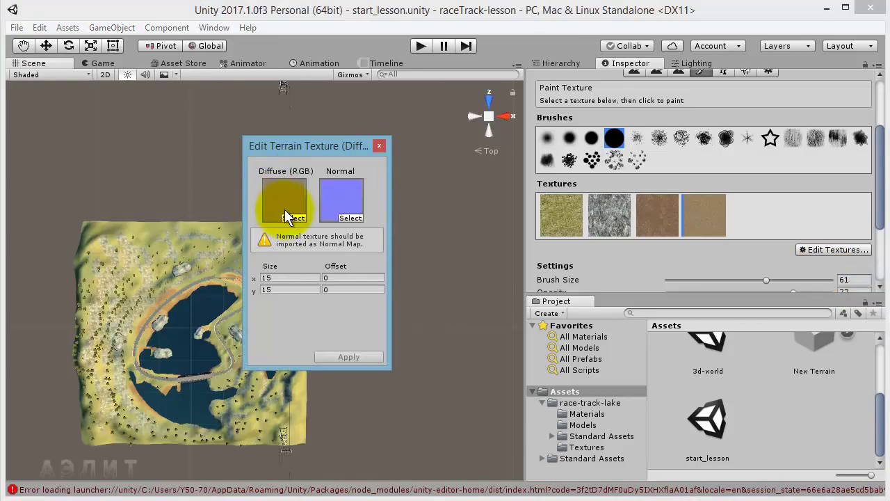
click(379, 146)
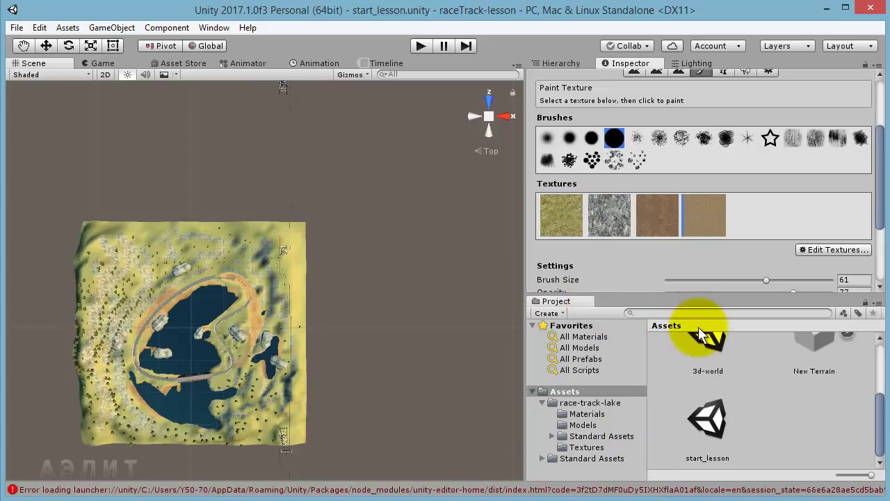
click(610, 217)
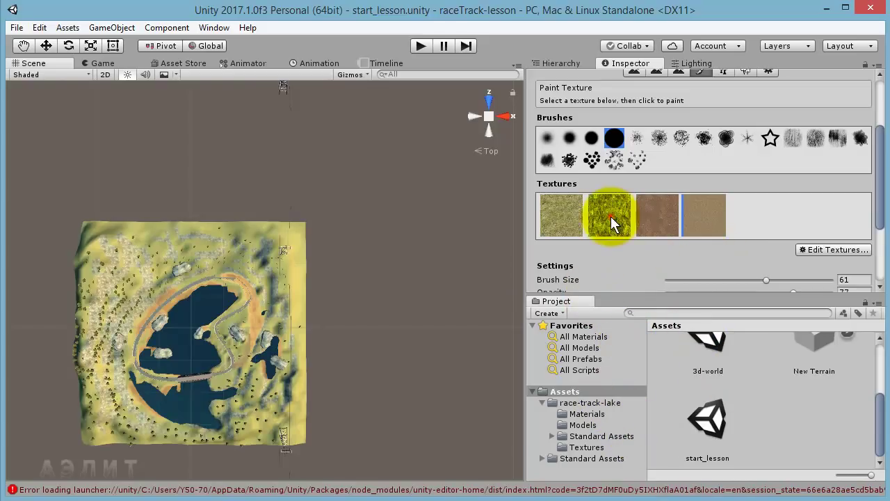
click(813, 249)
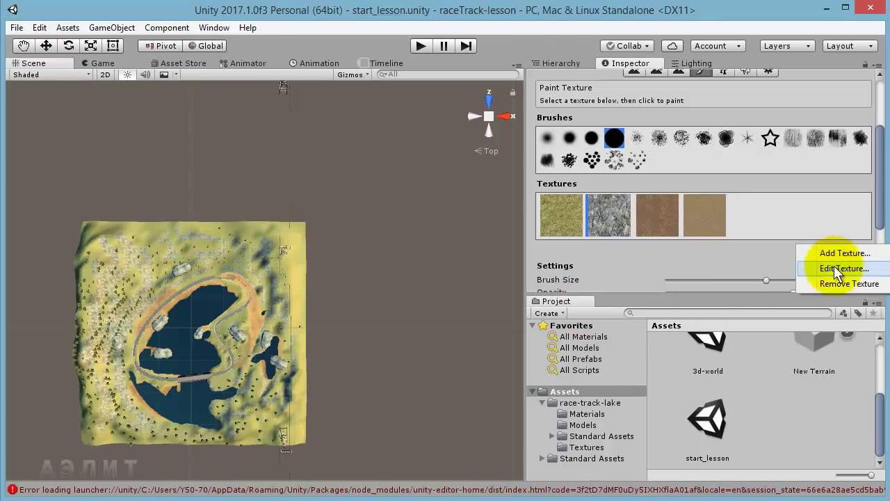
click(839, 268)
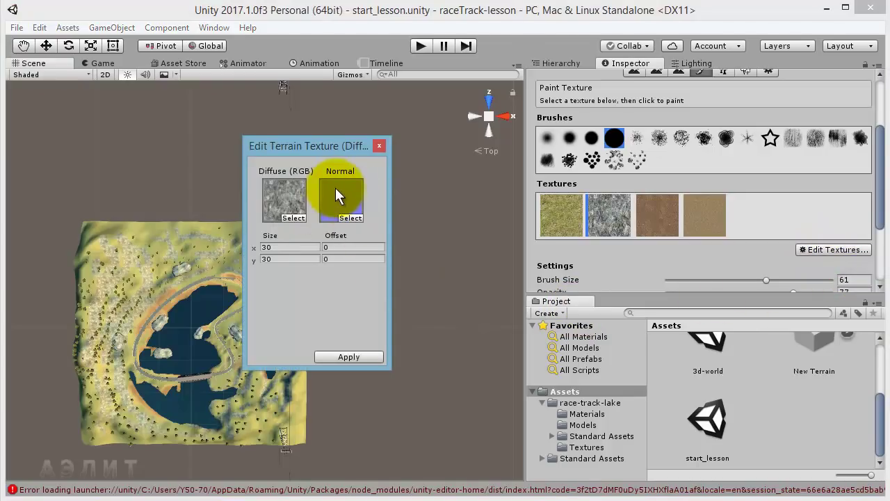
click(379, 145)
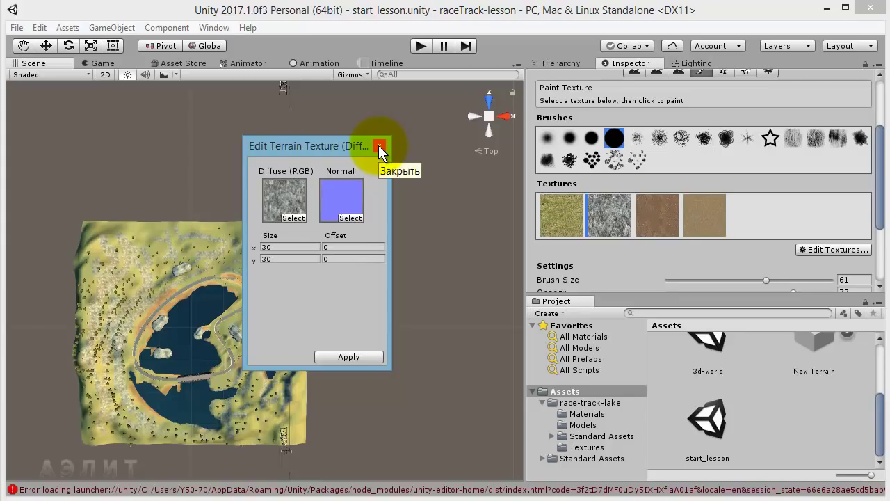
click(379, 147)
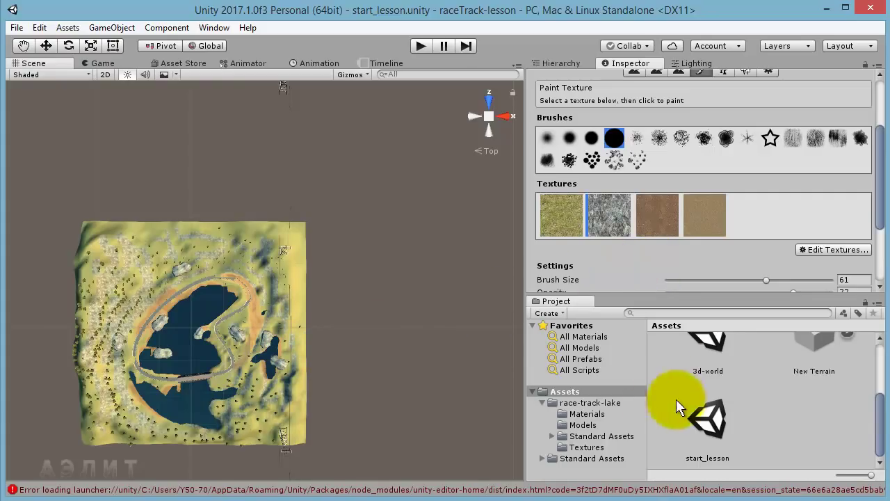
click(587, 447)
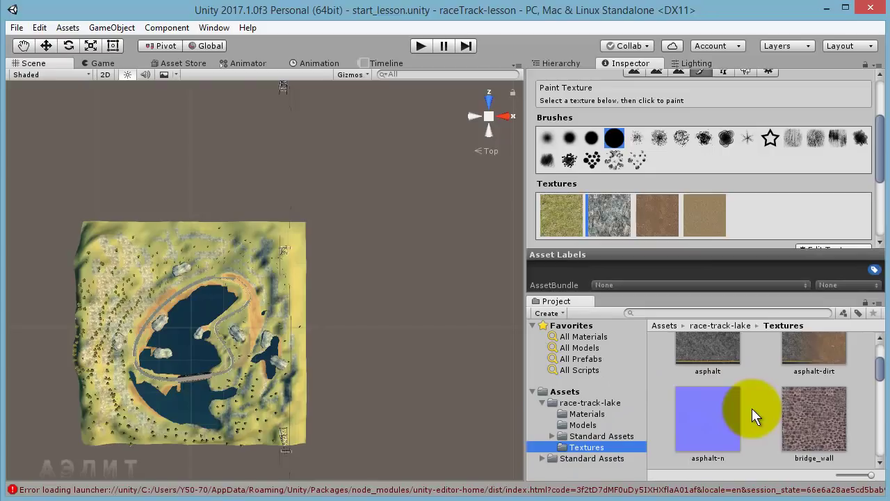
mouse_move(878, 372)
mouse_down()
mouse_move(883, 418)
mouse_move(793, 418)
mouse_up()
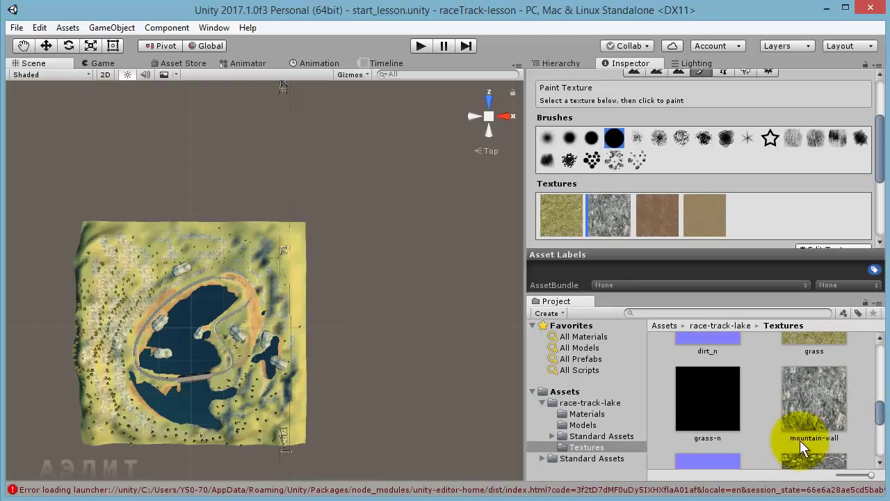
drag(879, 414, 879, 421)
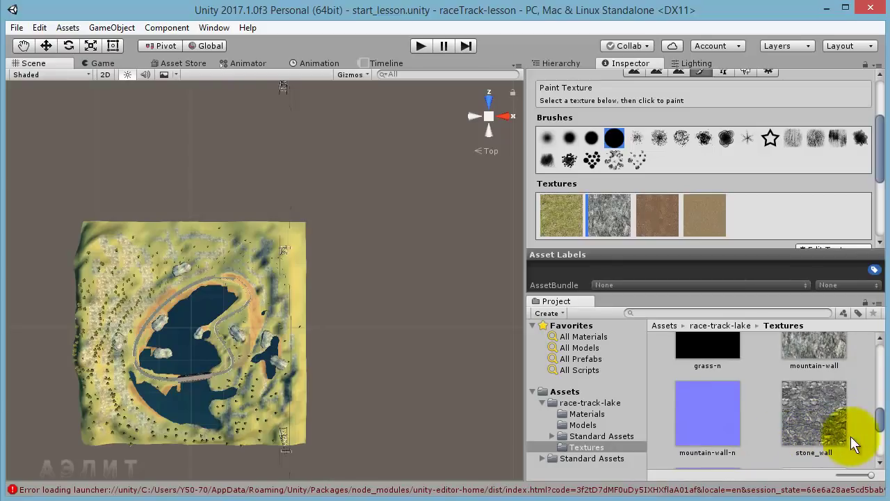
drag(879, 422, 879, 418)
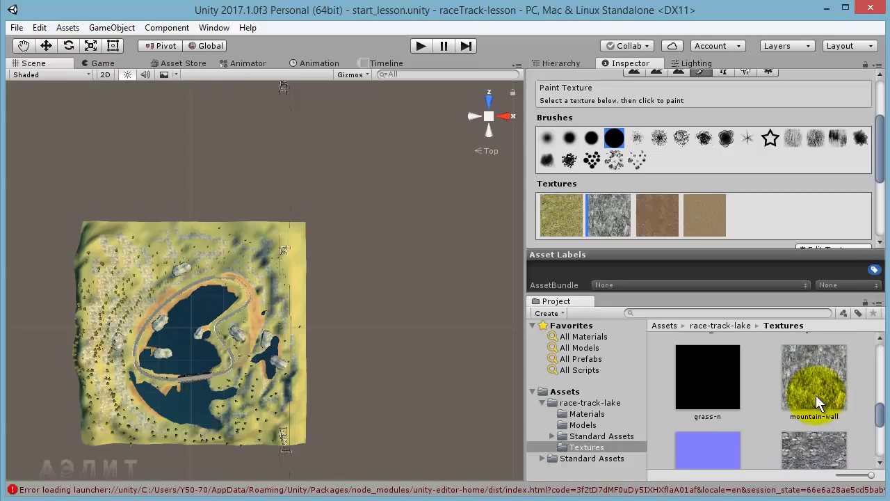
drag(882, 431, 875, 406)
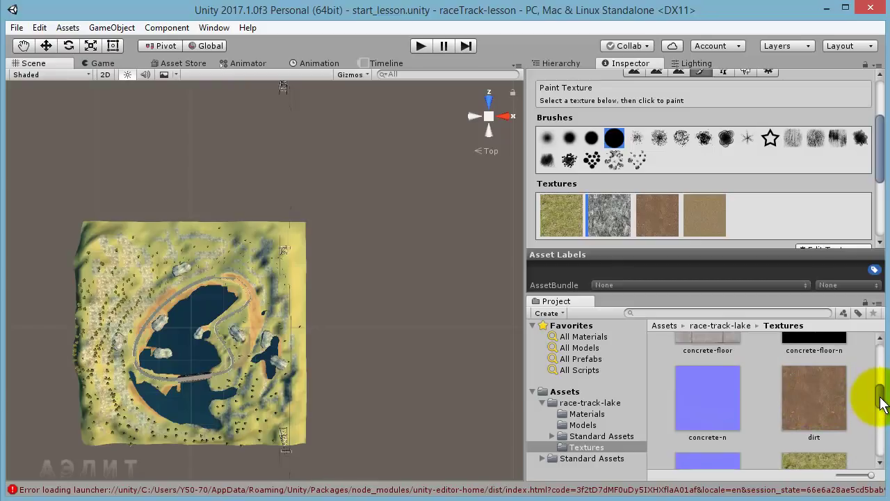
drag(880, 403, 874, 363)
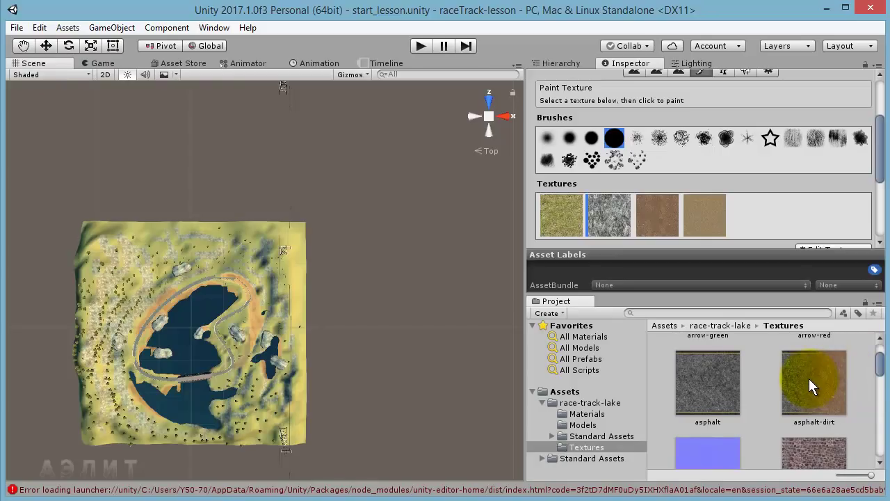
mouse_move(879, 365)
mouse_down()
mouse_move(880, 436)
mouse_move(878, 372)
mouse_up()
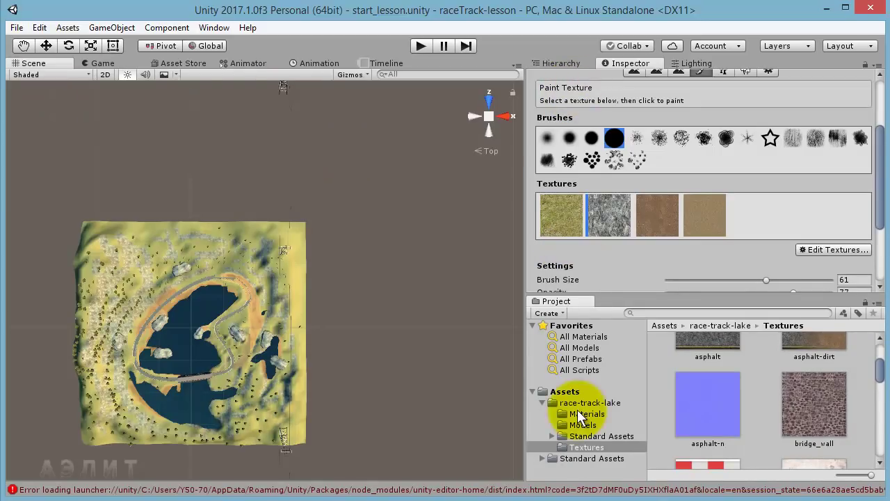
click(563, 391)
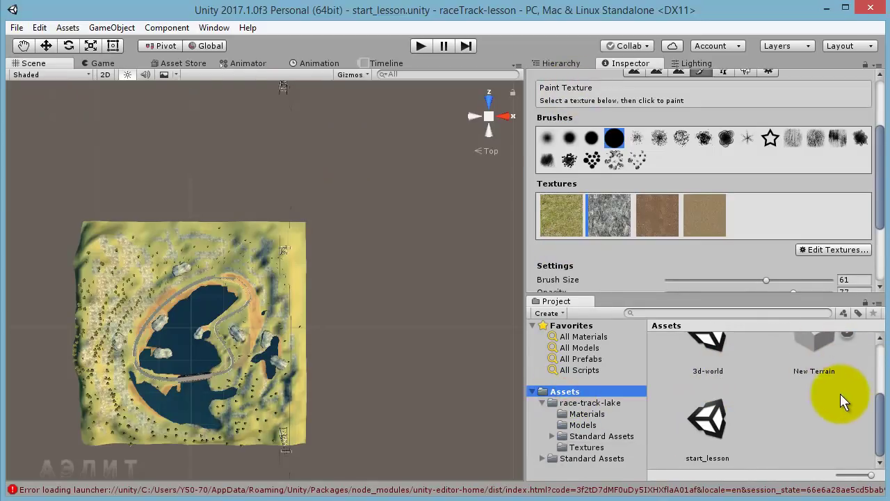
- Reopen the 3d-world scene, select its grass Terrain and bring up the Edit Textures options
double_click(714, 350)
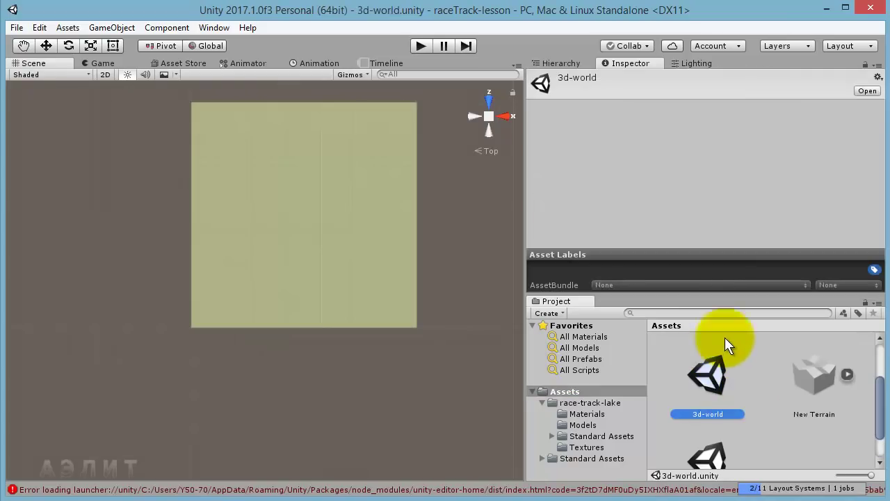
click(391, 163)
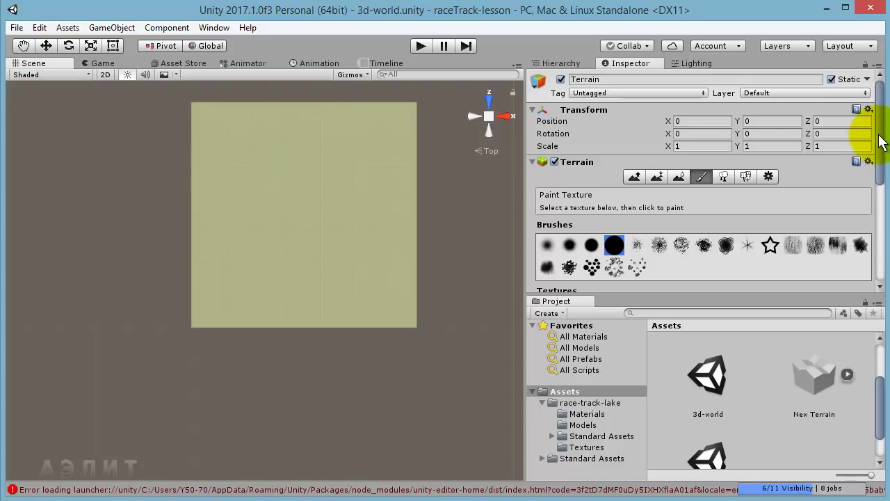
drag(882, 139, 879, 182)
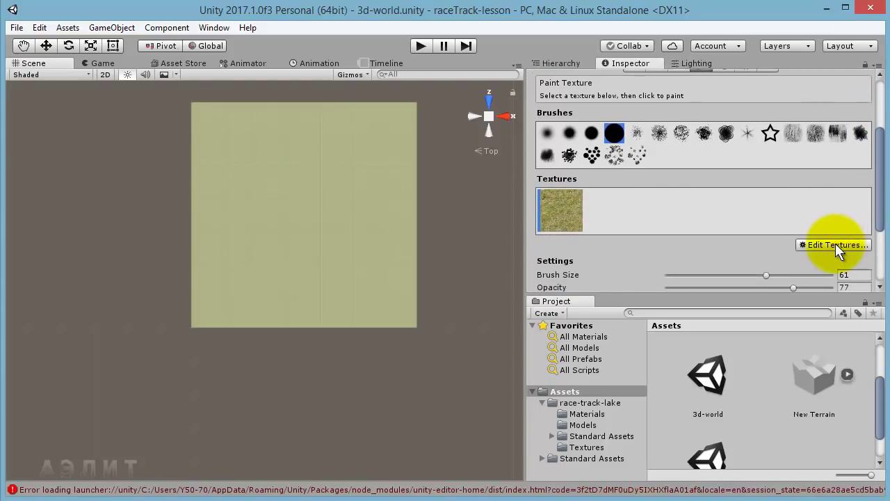
click(837, 243)
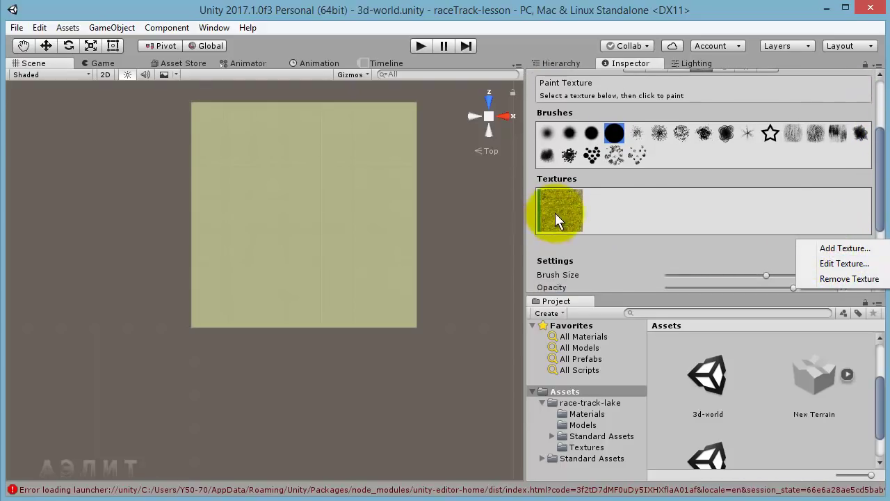
- Add mountain-wall from race-track-lake/Textures as a 15×15 paint texture without a normal map
click(842, 248)
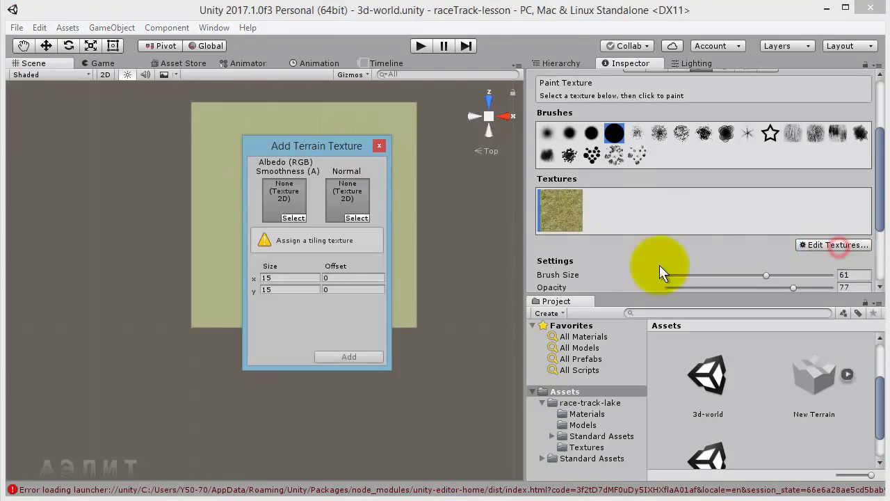
click(586, 447)
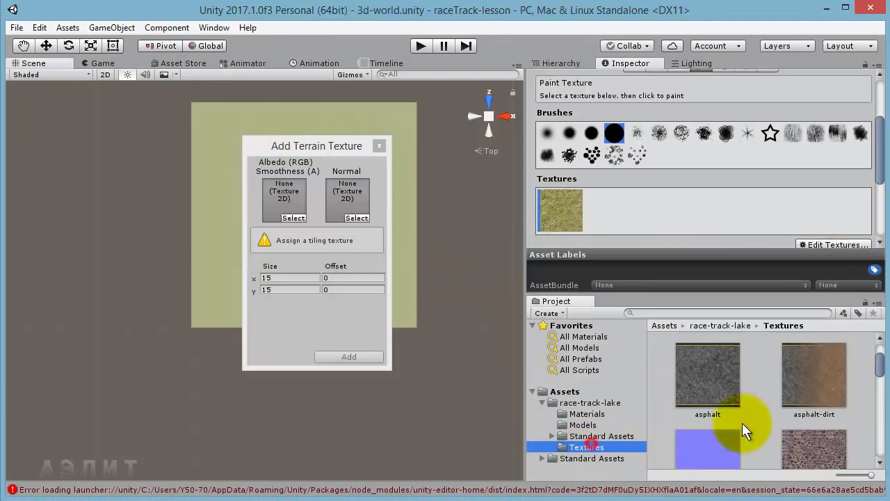
drag(881, 372, 879, 414)
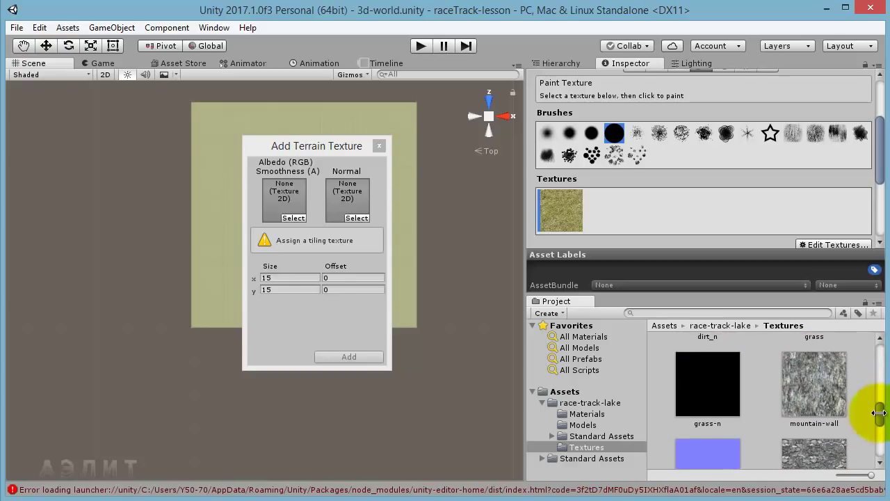
click(809, 382)
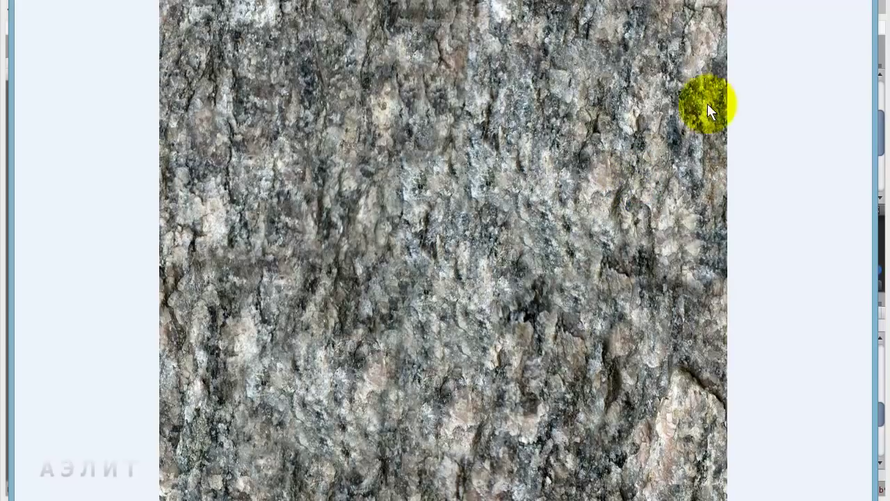
key(Escape)
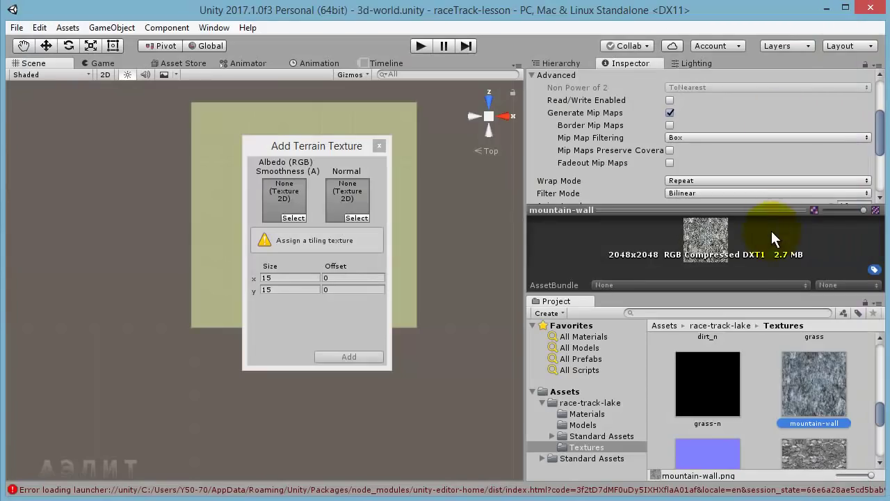
mouse_move(823, 381)
mouse_down()
mouse_move(756, 349)
mouse_move(285, 194)
mouse_up()
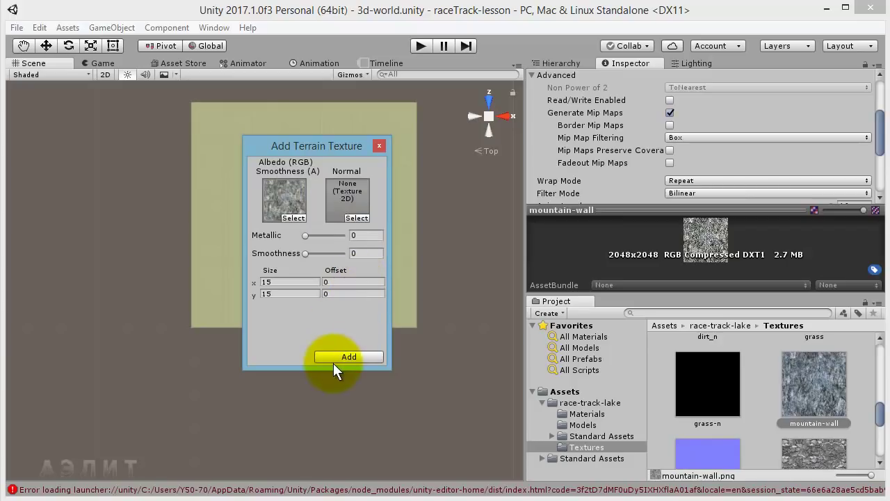
click(356, 355)
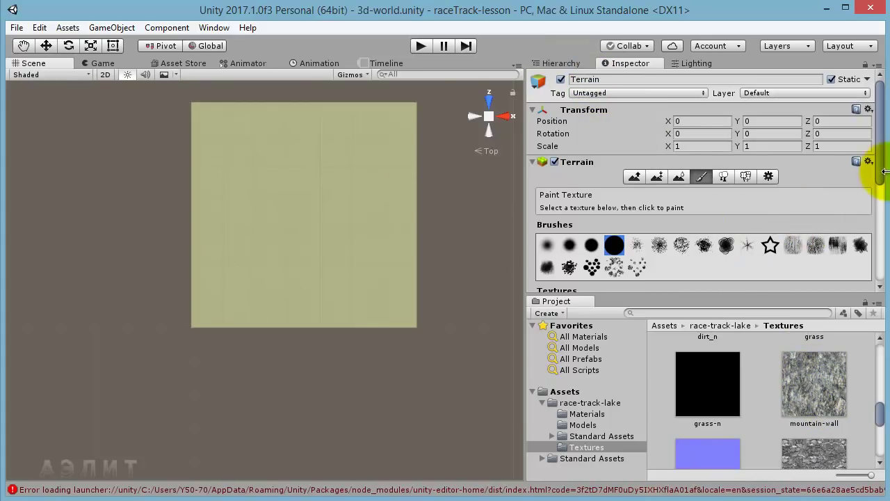
drag(879, 159, 879, 203)
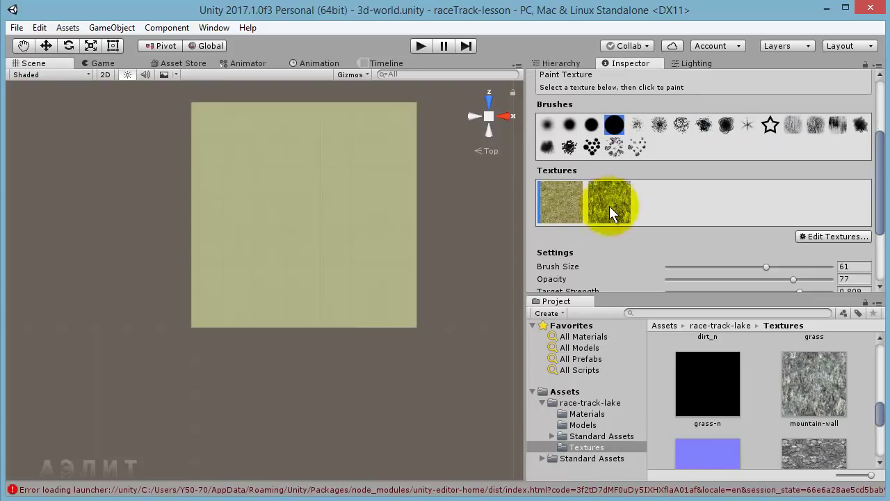
- Add dirt as a 15×15 paint texture after mountain-wall, then reselect the Terrain
click(836, 238)
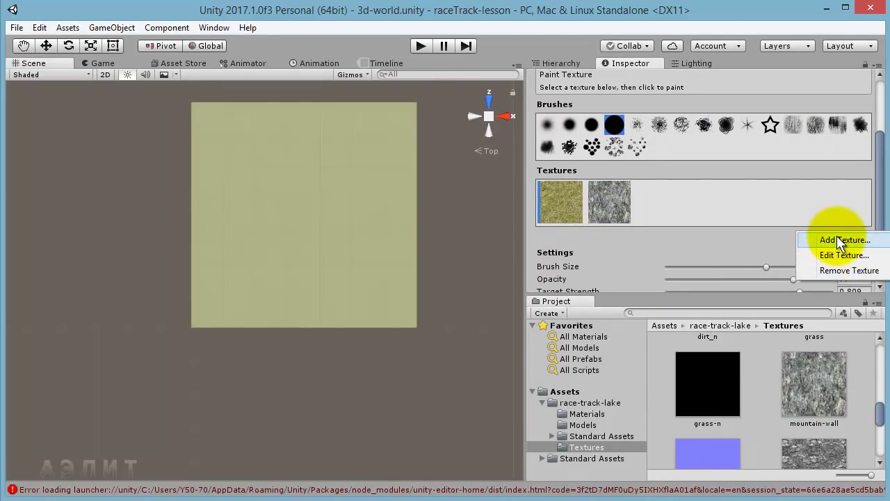
click(838, 239)
mouse_move(880, 411)
mouse_down()
mouse_move(884, 420)
mouse_move(882, 402)
mouse_up()
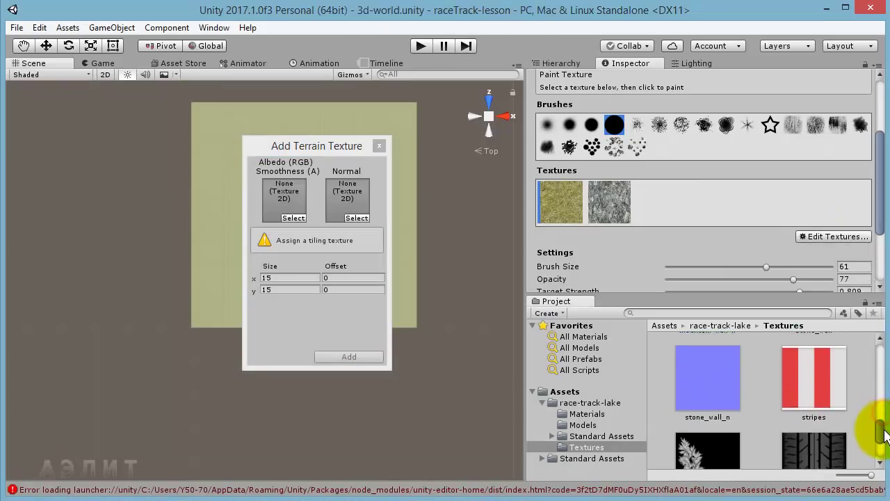
click(814, 389)
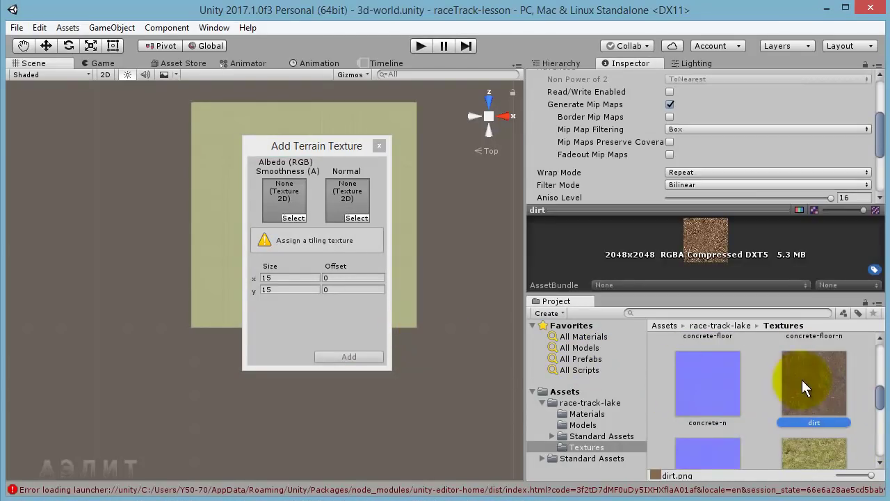
drag(807, 386, 281, 200)
click(365, 357)
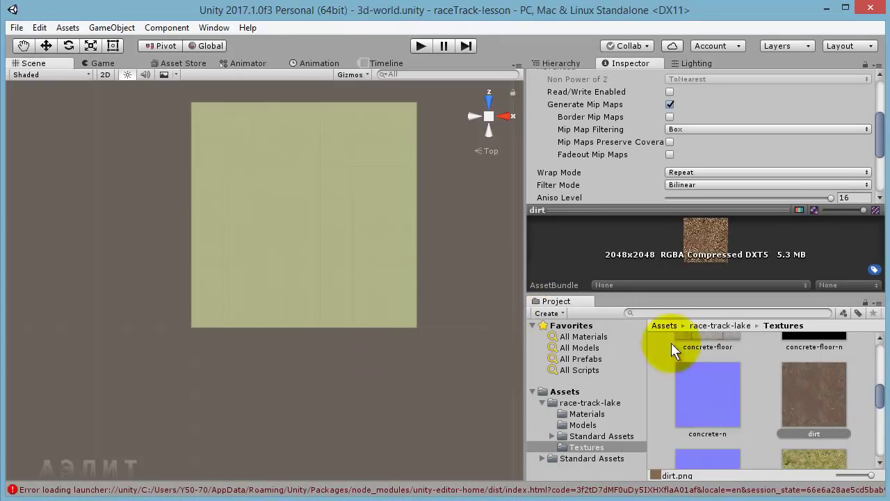
click(363, 209)
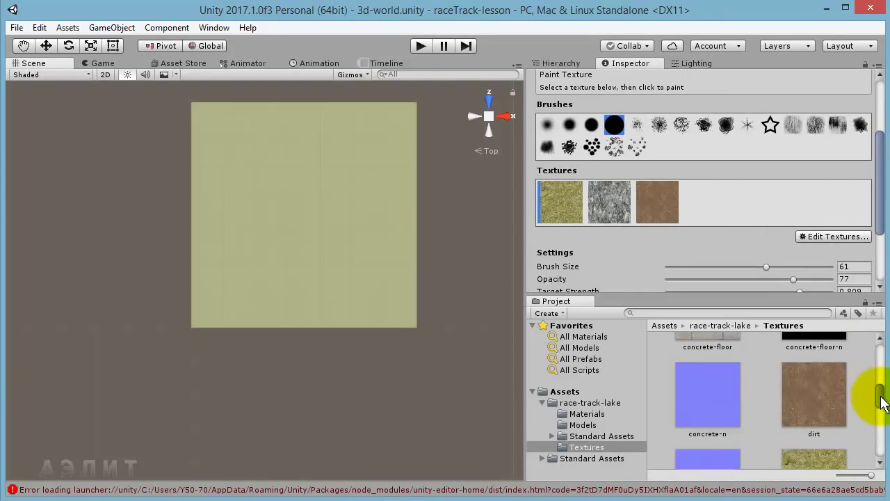
drag(881, 398, 878, 363)
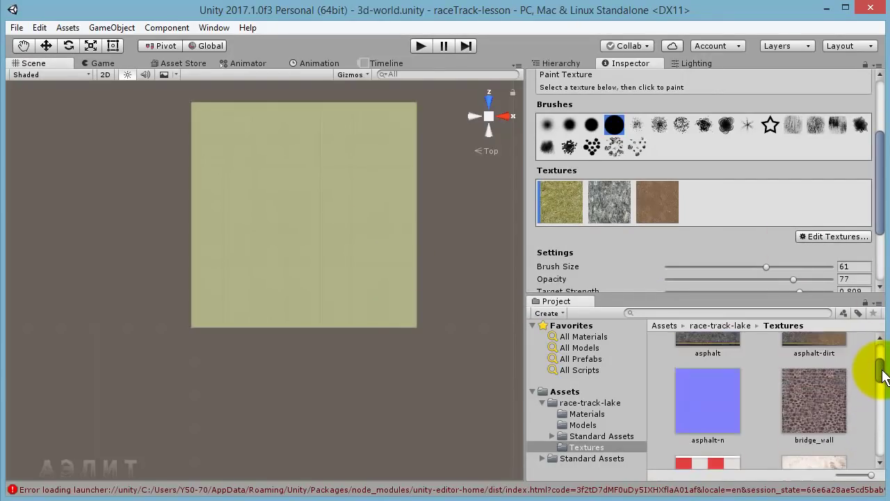
- Add asphalt-dirt as a paint texture, completing grass, mountain-wall, dirt and asphalt-dirt layers
click(833, 240)
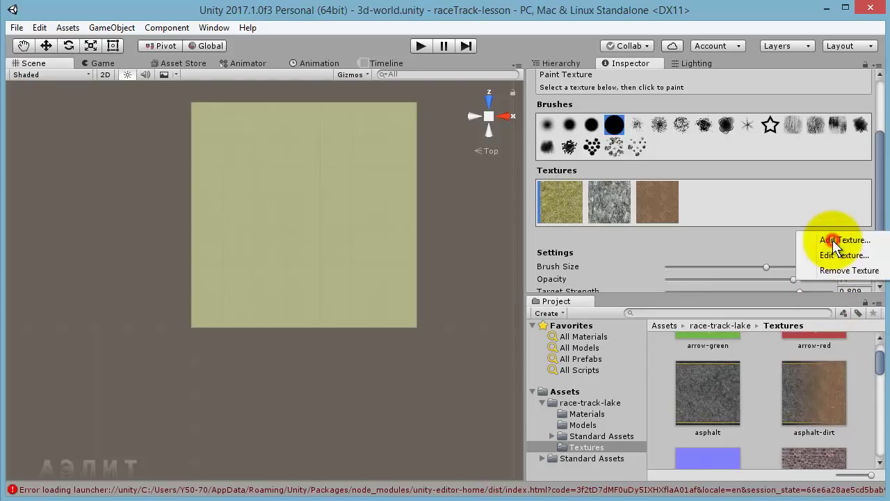
click(835, 235)
drag(815, 389, 285, 202)
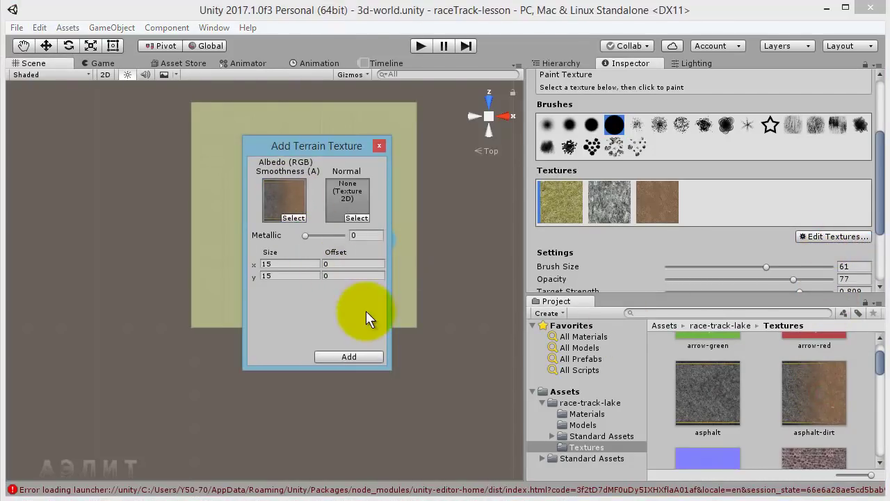
click(349, 357)
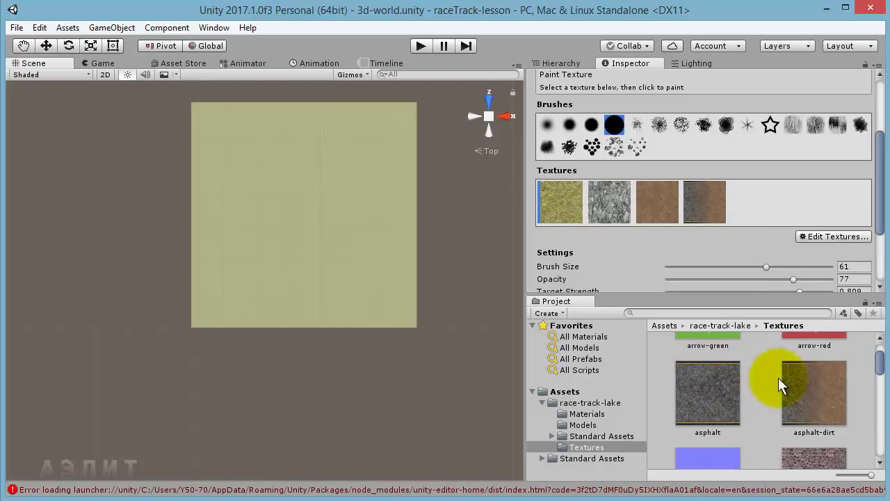
mouse_move(878, 368)
mouse_down()
mouse_move(882, 412)
mouse_move(638, 220)
mouse_up()
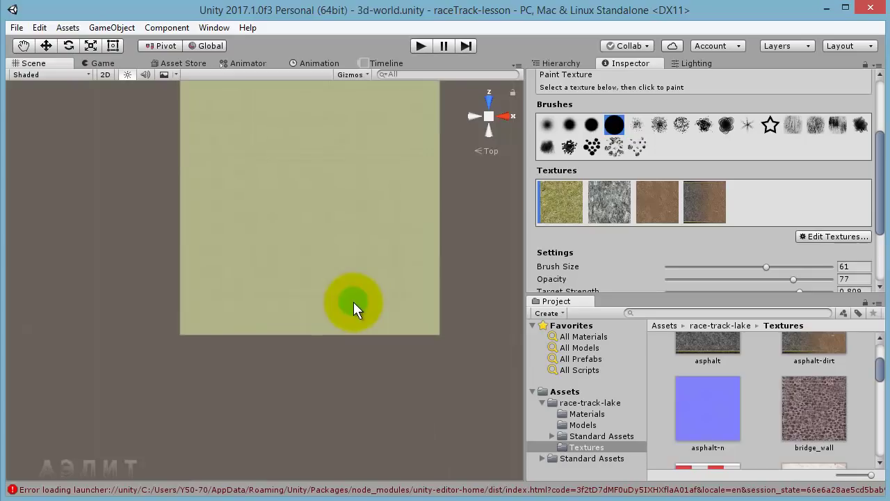
- Zoom in, widen the Scene view and pan to centre the terrain
scroll(353, 302, up, 3)
drag(525, 279, 674, 293)
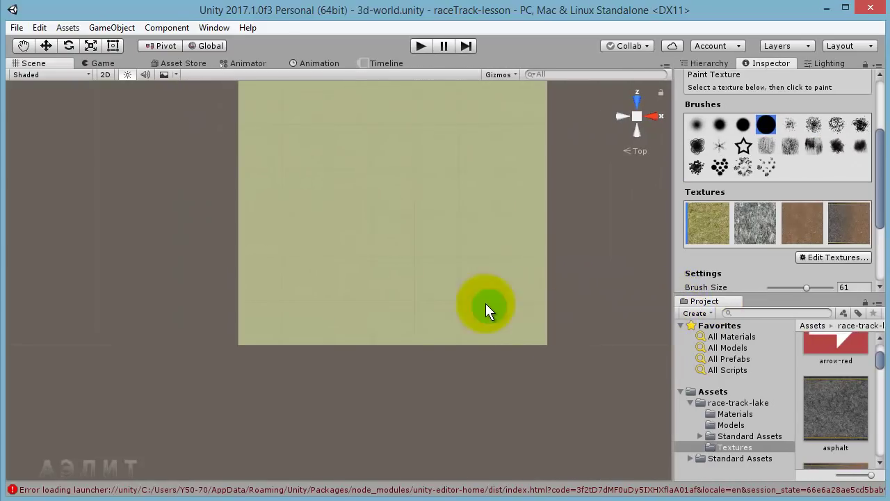
middle_drag(496, 252, 458, 318)
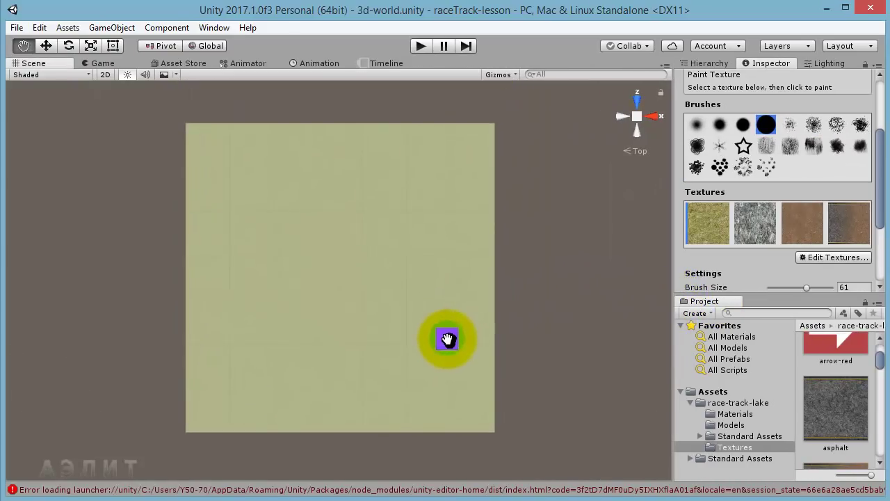
scroll(458, 319, up, 1)
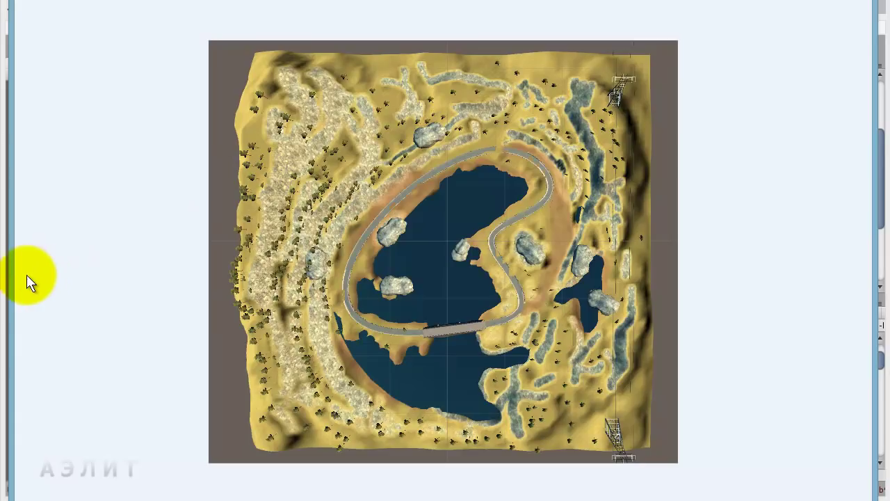
- Narrow the map.png viewer, move it right, and expand the Unity editor beside it
drag(9, 275, 413, 286)
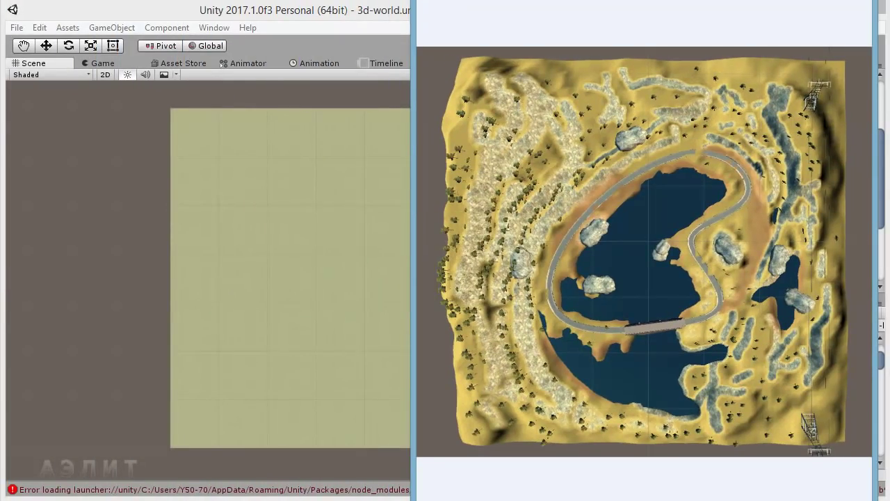
mouse_move(428, 10)
mouse_down()
mouse_move(499, 16)
mouse_move(458, 19)
mouse_up()
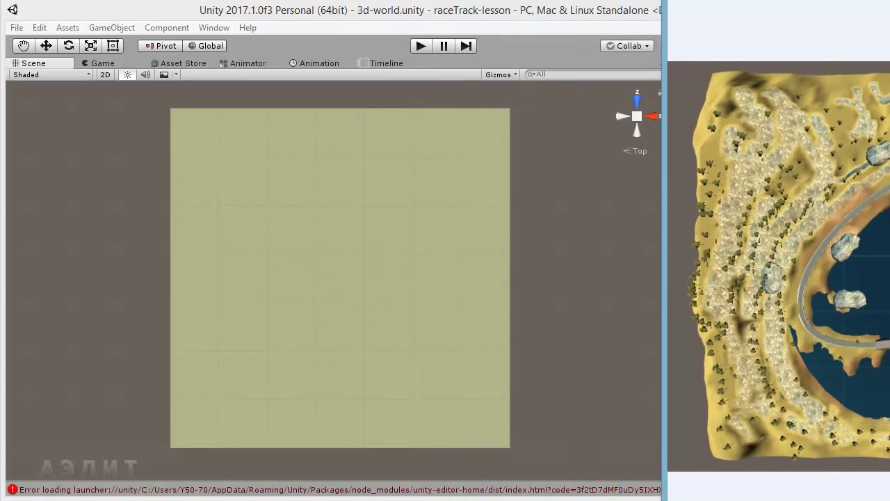
click(505, 8)
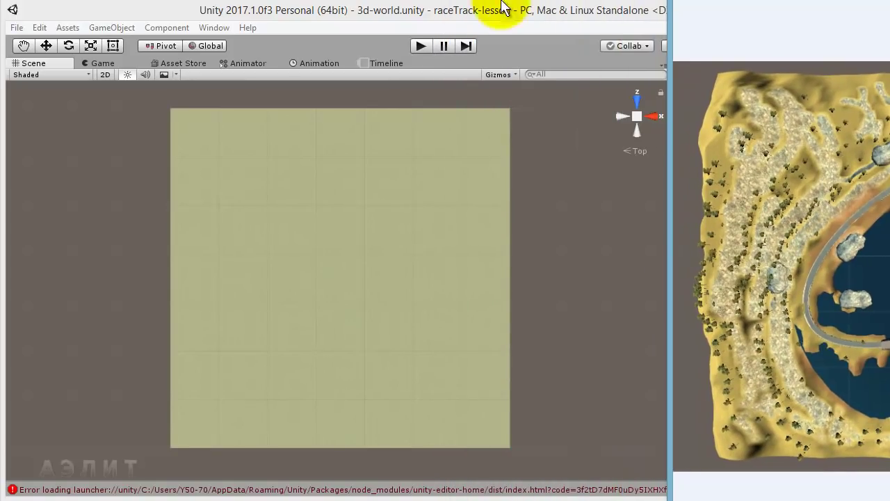
double_click(391, 10)
- Select the mountain-wall rock texture and the second, smaller soft round brush
scroll(332, 317, up, 1)
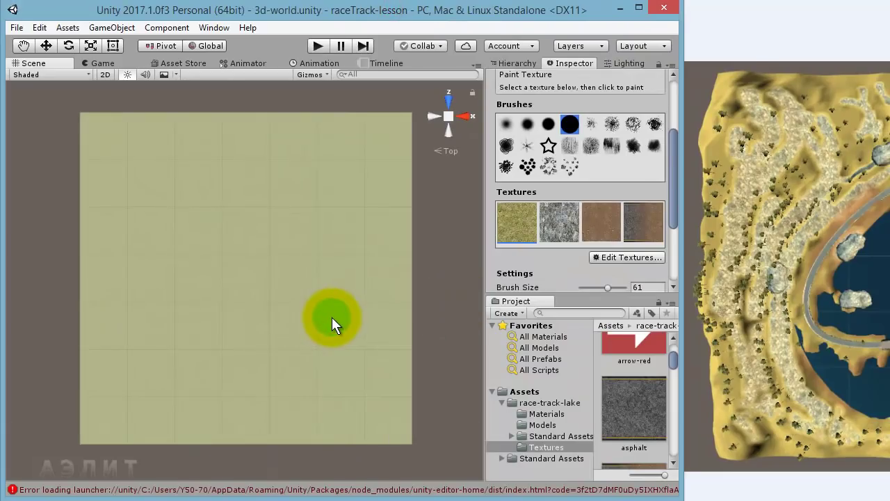
scroll(332, 318, up, 1)
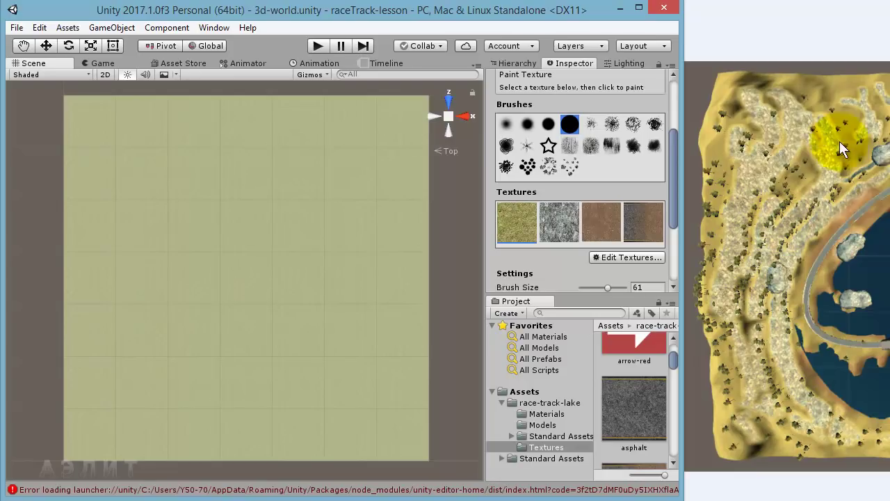
click(560, 218)
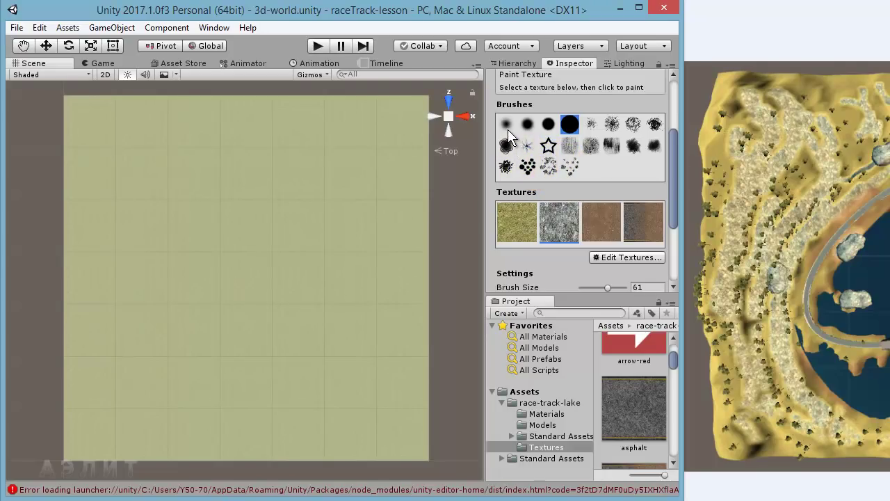
click(528, 125)
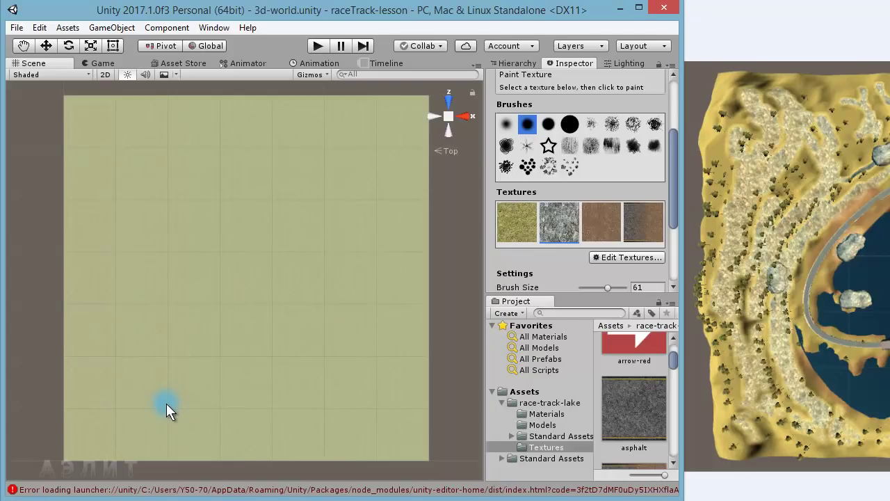
- Paint a curved rock strip on the terrain's left side, then reselect the grass texture
drag(182, 404, 147, 303)
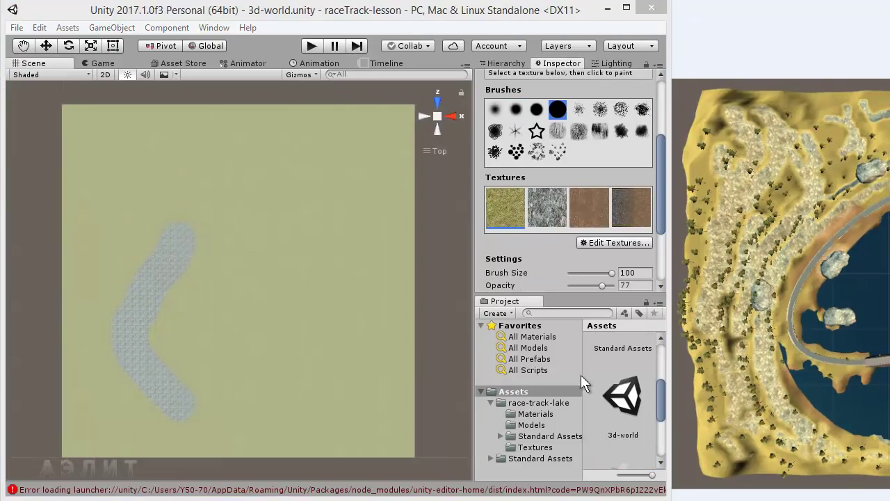
click(543, 214)
click(507, 207)
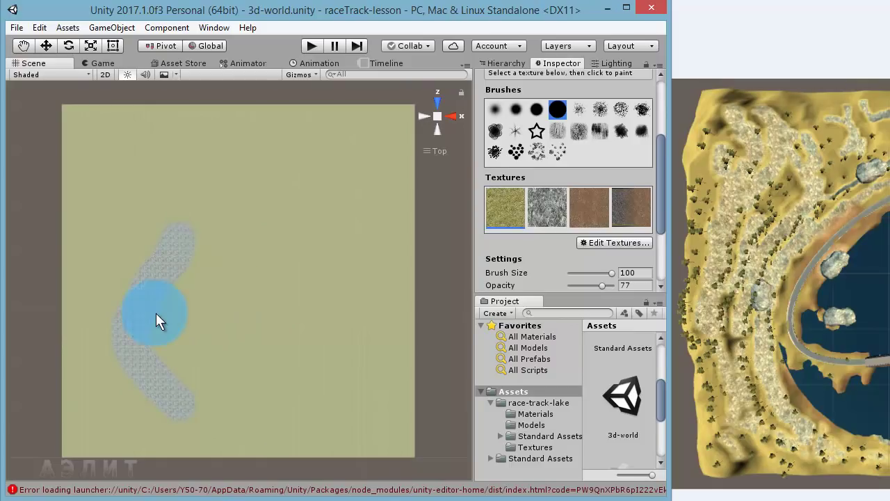
- Brush grass over the lower part of the rock stroke to fade it
drag(181, 240, 172, 401)
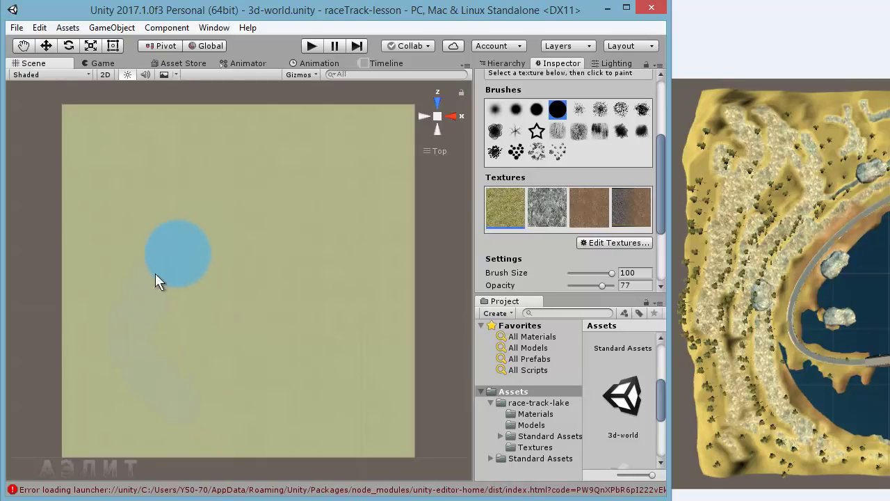
click(192, 411)
scroll(228, 320, up, 3)
scroll(238, 322, up, 2)
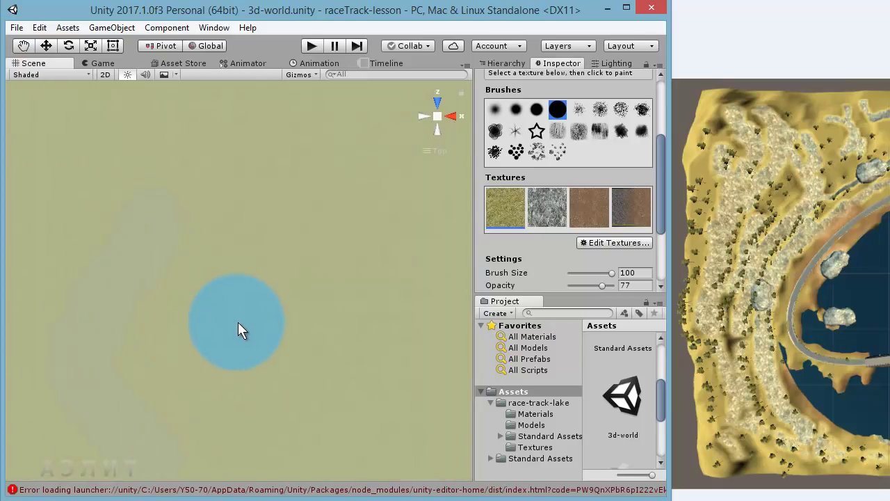
- Brush grass over the rest of the stroke until only a faint strip remains
drag(190, 343, 327, 294)
scroll(335, 303, up, 3)
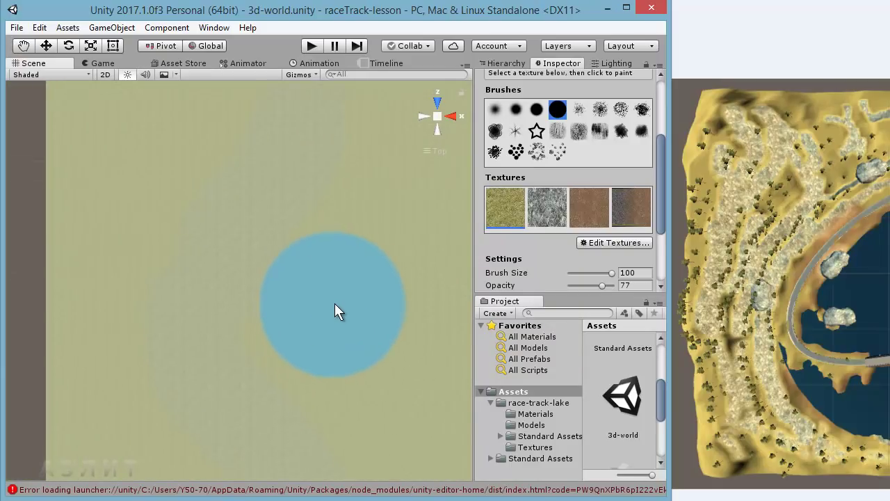
scroll(333, 309, up, 1)
scroll(346, 337, up, 2)
scroll(353, 326, up, 1)
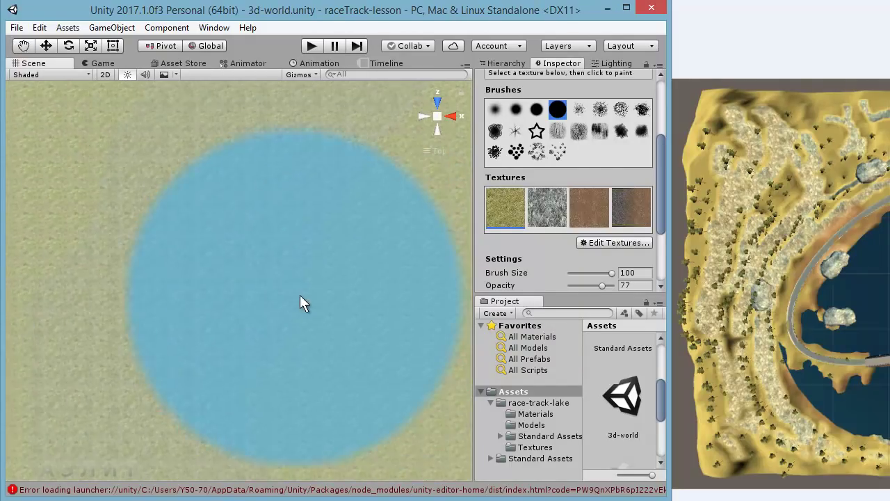
scroll(299, 295, down, 2)
scroll(326, 313, down, 1)
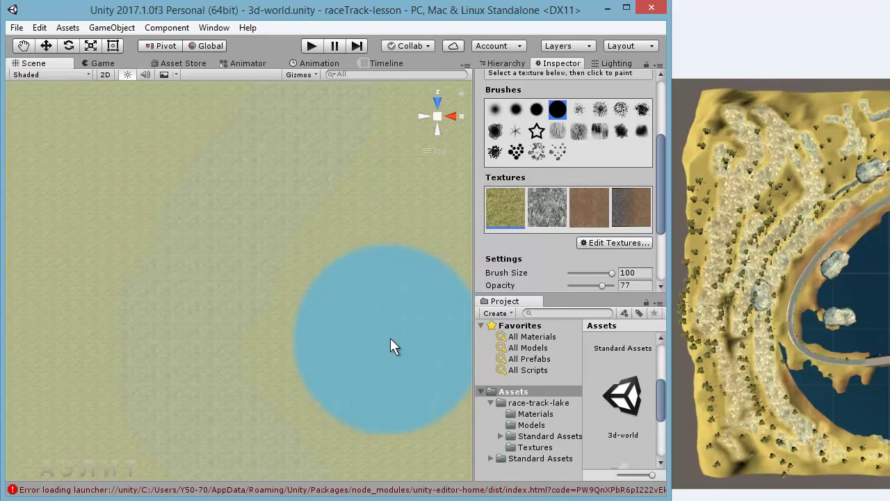
scroll(355, 307, down, 1)
scroll(369, 316, down, 1)
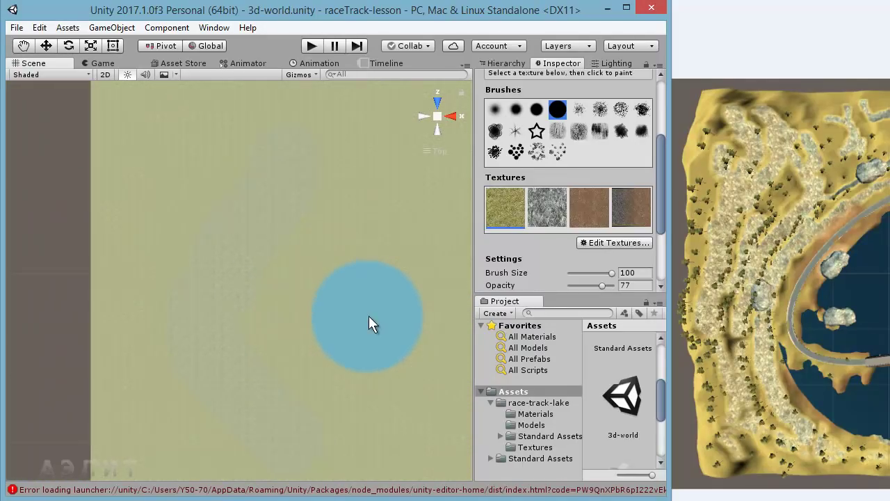
scroll(376, 320, down, 1)
scroll(376, 320, up, 1)
scroll(358, 316, up, 1)
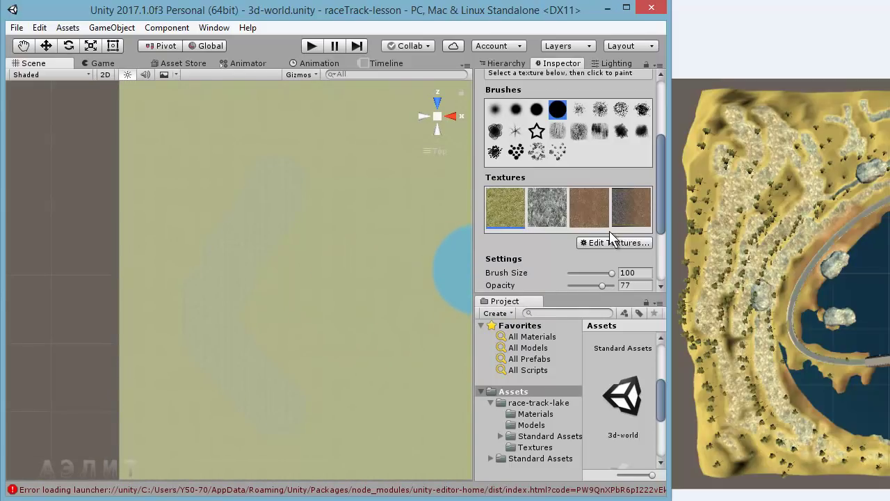
- Raise Target Strength to 1 and paint grass over the faint leftover rock strip
scroll(658, 198, down, 1)
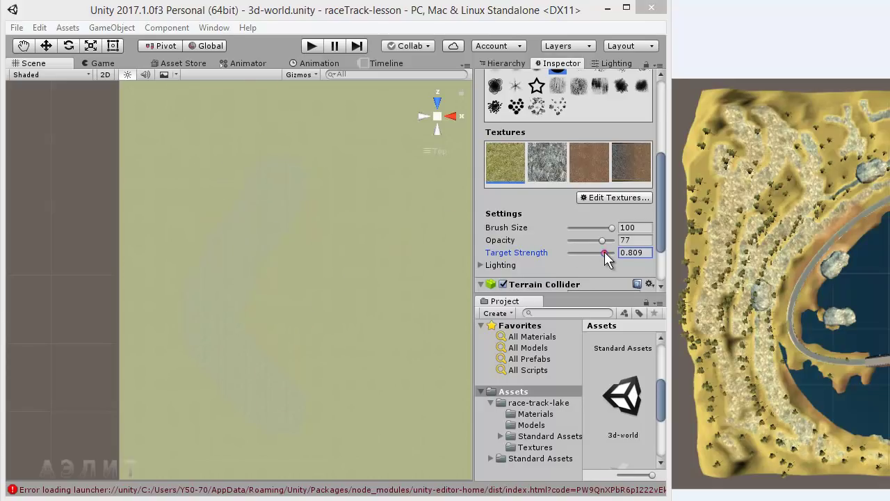
drag(604, 252, 619, 252)
mouse_move(301, 174)
mouse_down()
mouse_move(233, 358)
mouse_move(385, 353)
mouse_up()
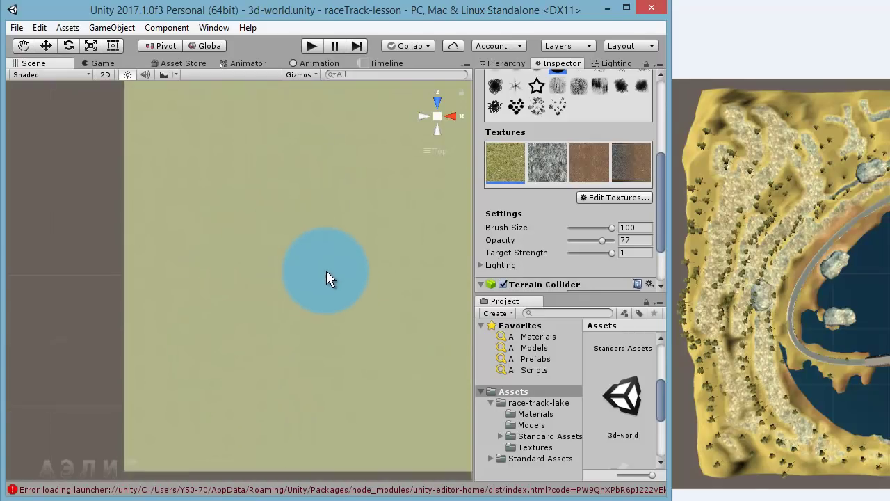
scroll(327, 270, down, 2)
mouse_move(385, 261)
middle_down()
mouse_move(313, 268)
mouse_move(285, 242)
middle_up()
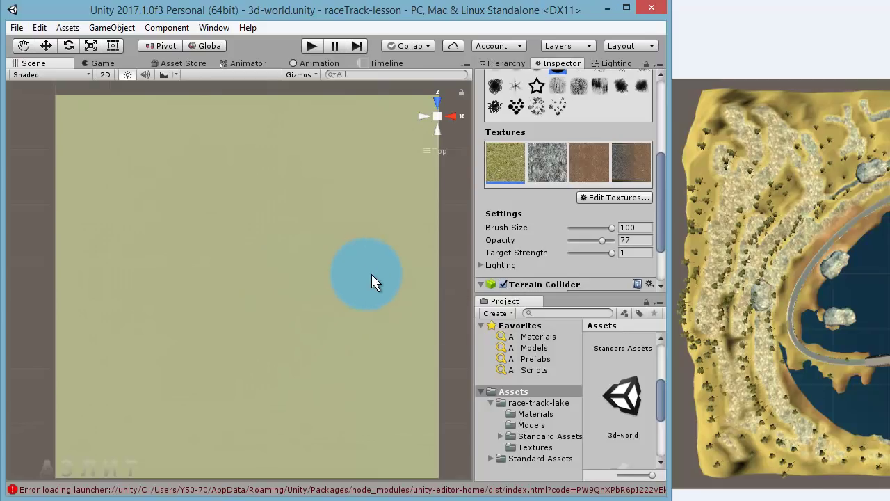
- Select the first soft round brush and adjust the target strength slider
drag(660, 213, 659, 194)
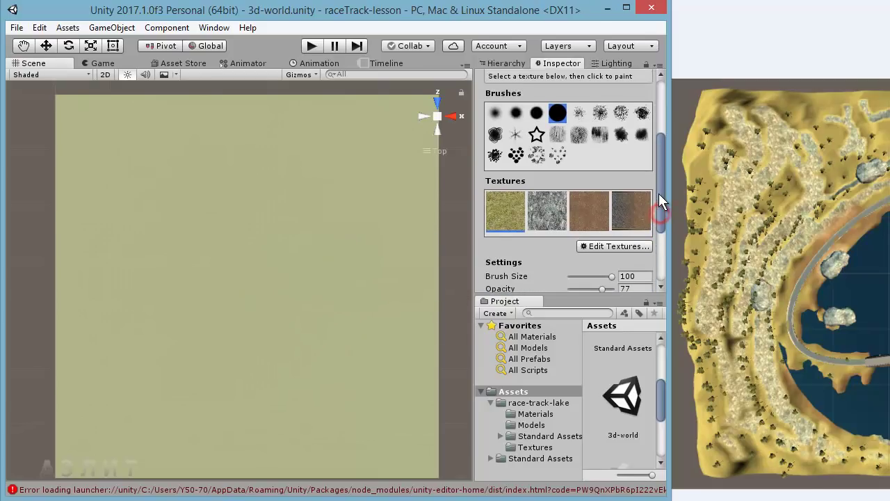
click(497, 114)
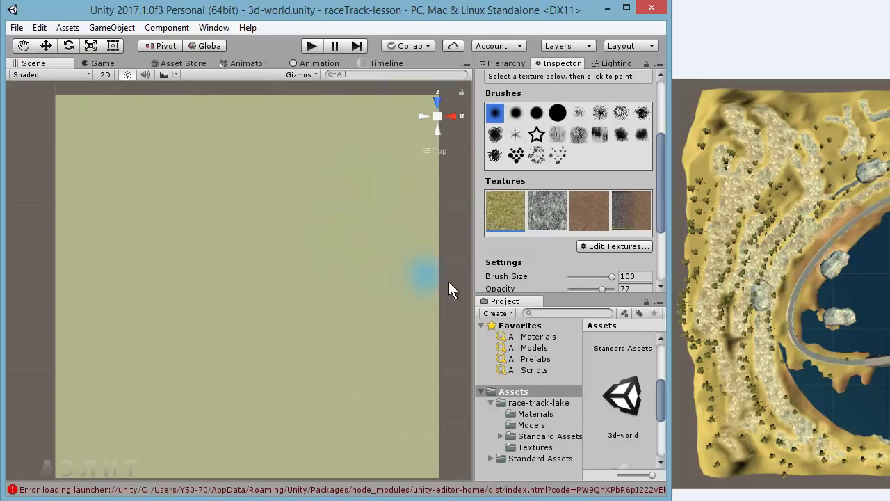
drag(662, 212, 662, 222)
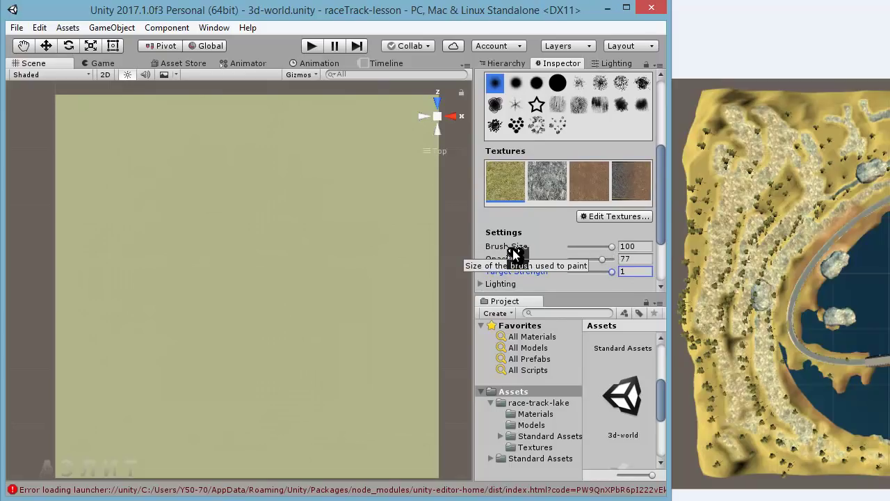
click(182, 394)
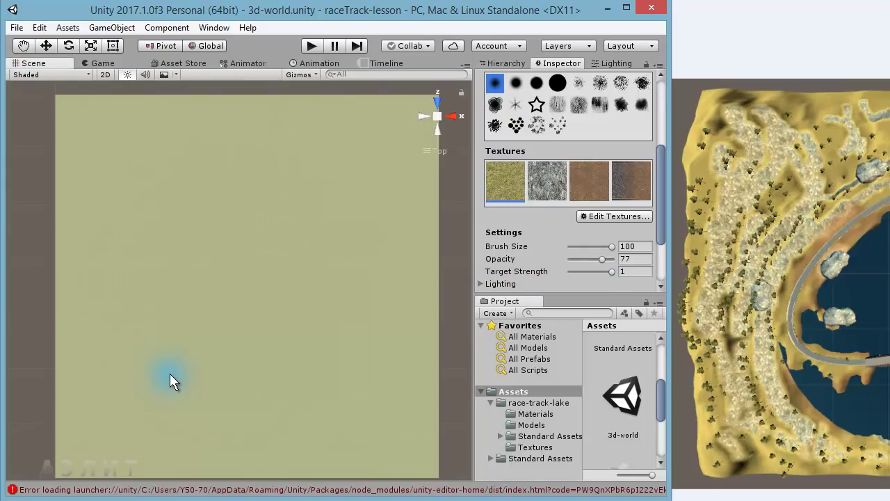
- Paint a test rock-texture strip on the left side of the terrain
click(547, 183)
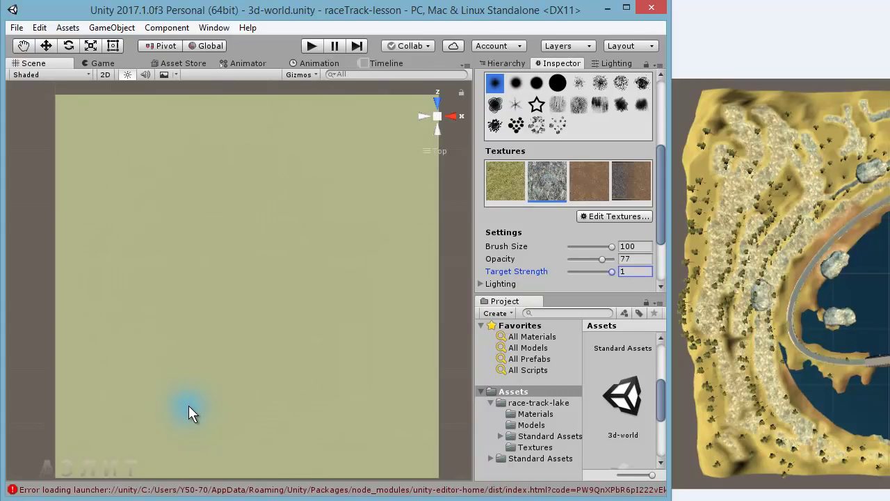
drag(194, 411, 165, 267)
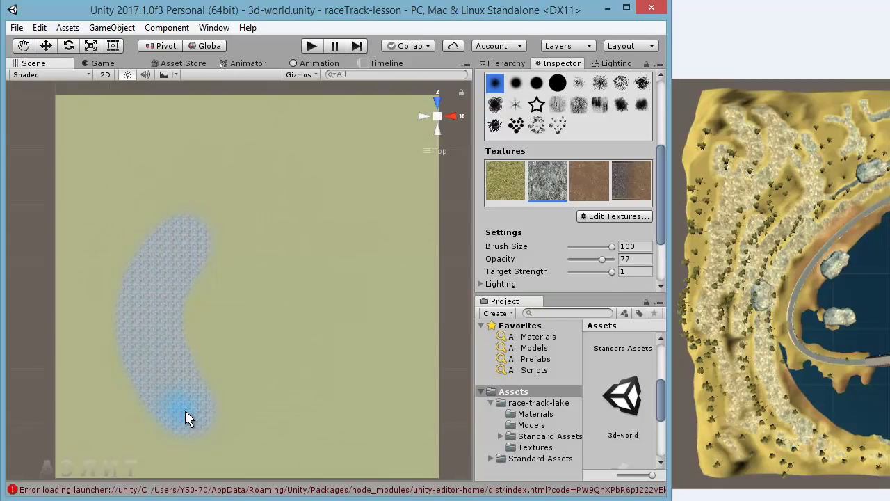
drag(189, 415, 166, 324)
- Undo the test rock strokes with Edit > Undo and lower Brush Size to 42
click(35, 27)
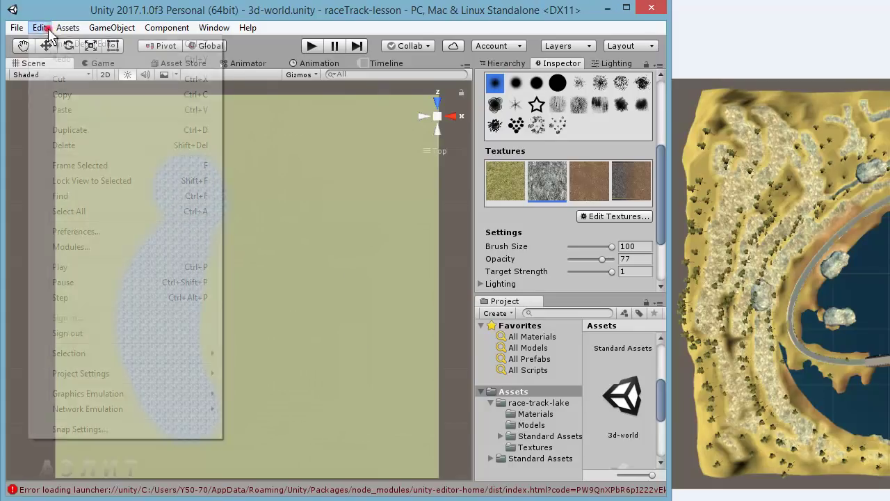
click(66, 43)
click(40, 28)
click(56, 43)
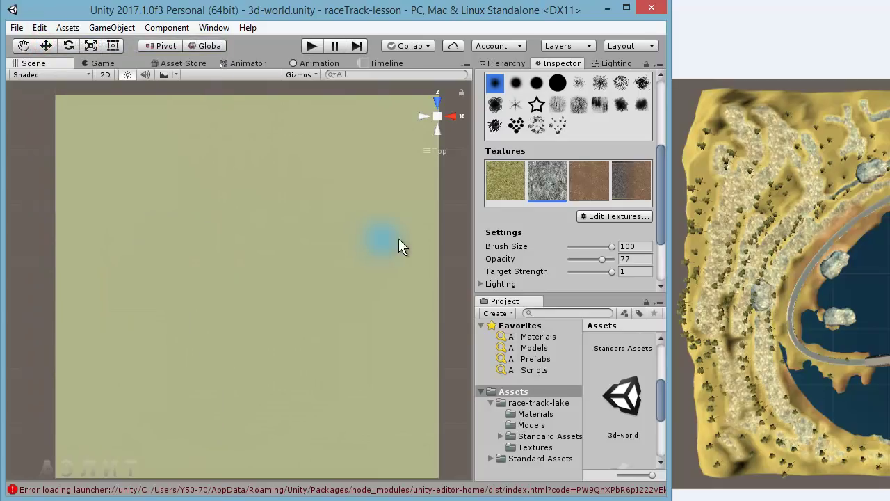
drag(612, 247, 588, 248)
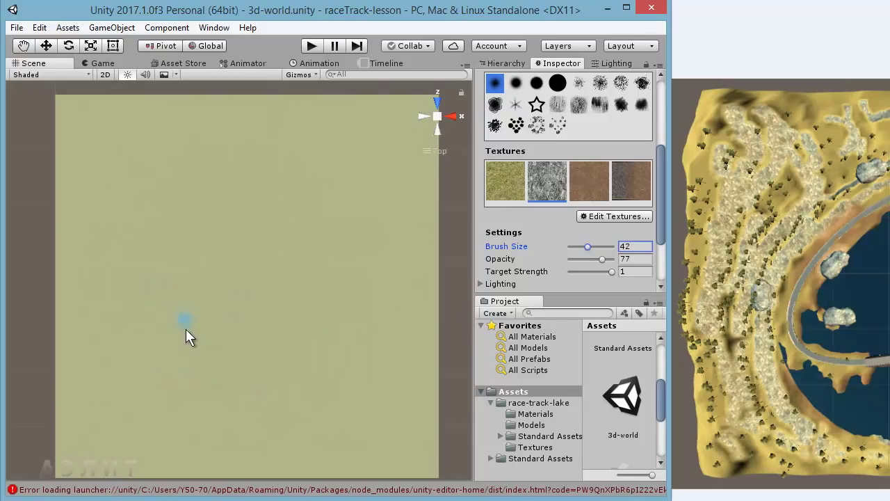
- Dab two trial rock patches, undo both via Edit > Undo Detail Edit, and shrink Brush Size to 19
click(200, 420)
click(159, 379)
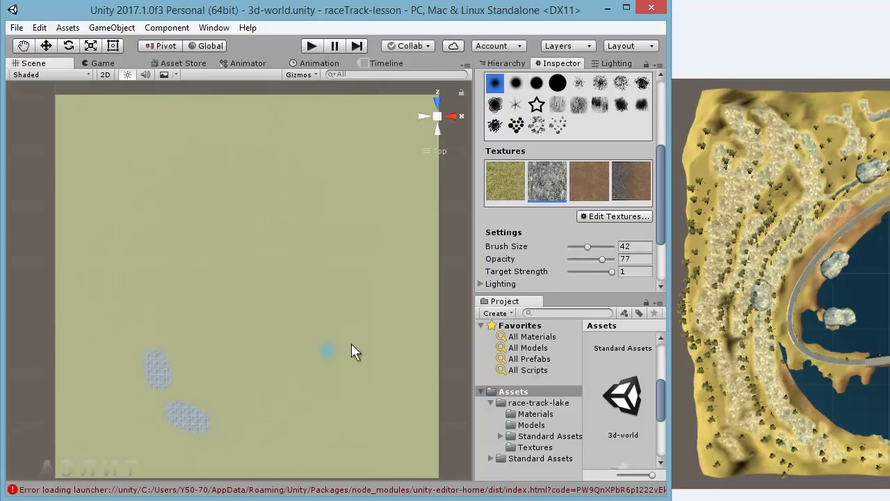
click(39, 28)
click(39, 42)
click(40, 27)
click(40, 43)
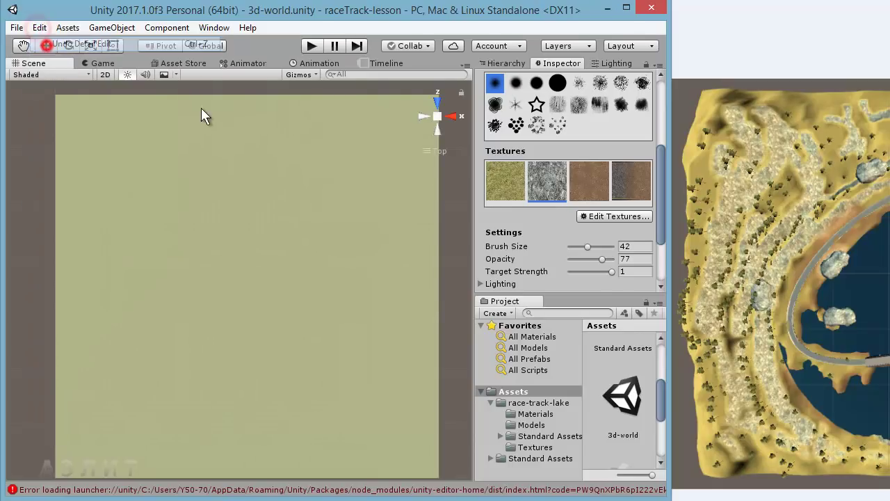
click(585, 248)
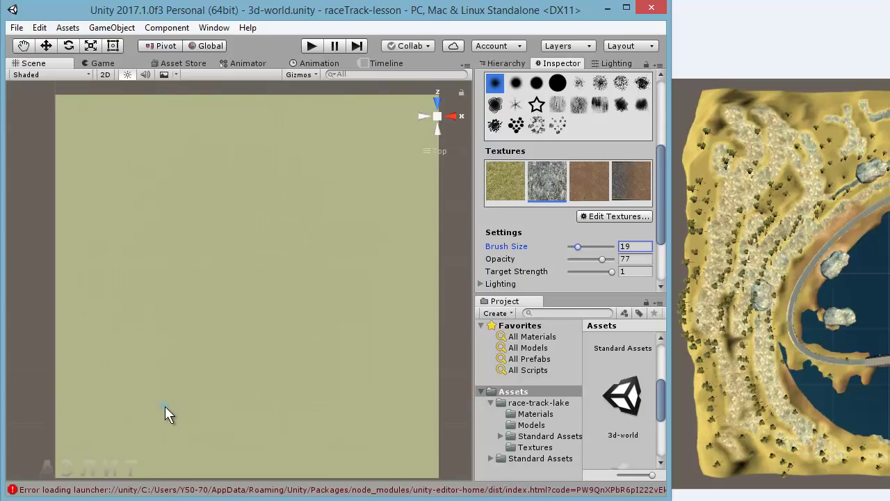
- Paint a curving mountain-wall rock strip up the terrain's left side, then zoom in on it
drag(188, 402, 151, 338)
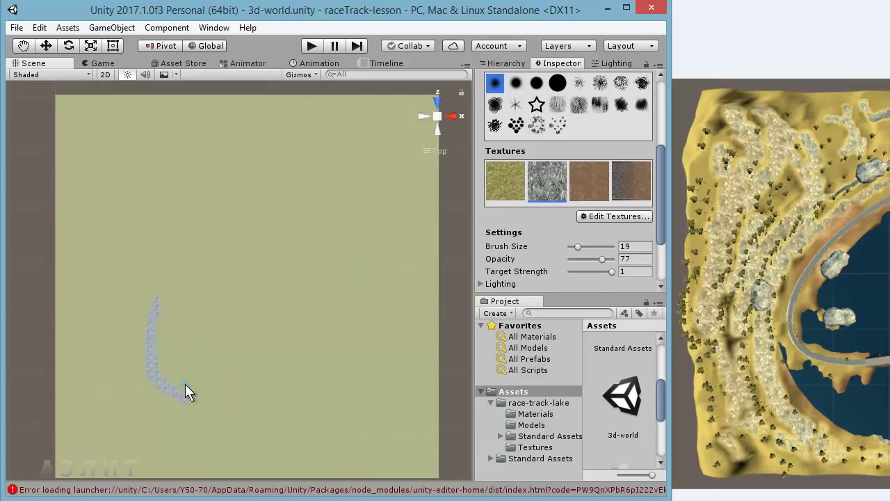
drag(173, 384, 161, 321)
drag(160, 311, 181, 274)
scroll(214, 345, up, 5)
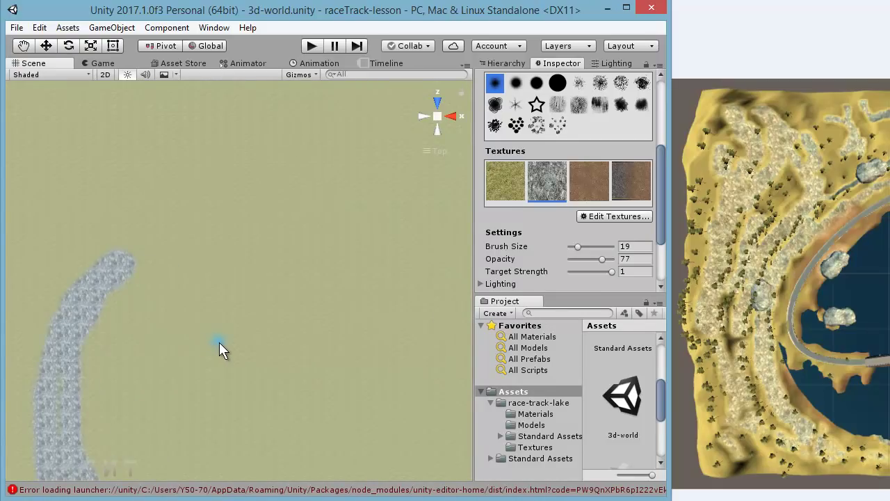
key(q)
drag(154, 356, 256, 337)
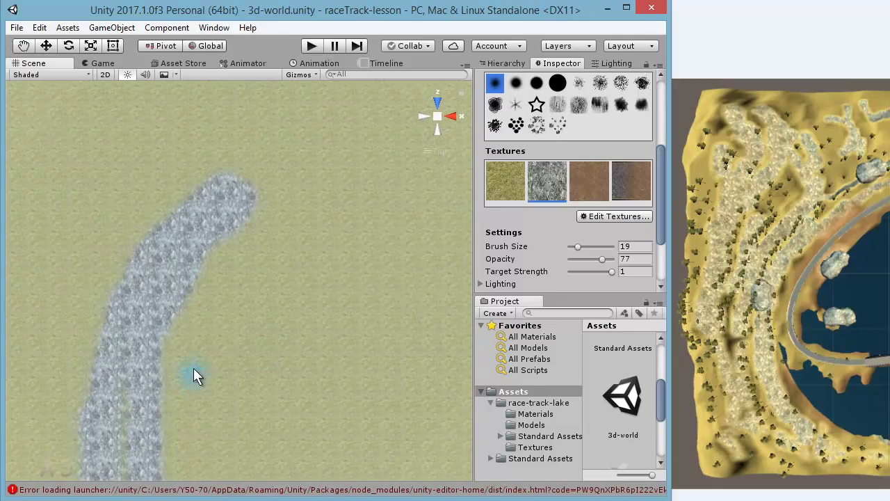
middle_drag(256, 337, 292, 285)
scroll(319, 343, up, 2)
scroll(319, 343, up, 3)
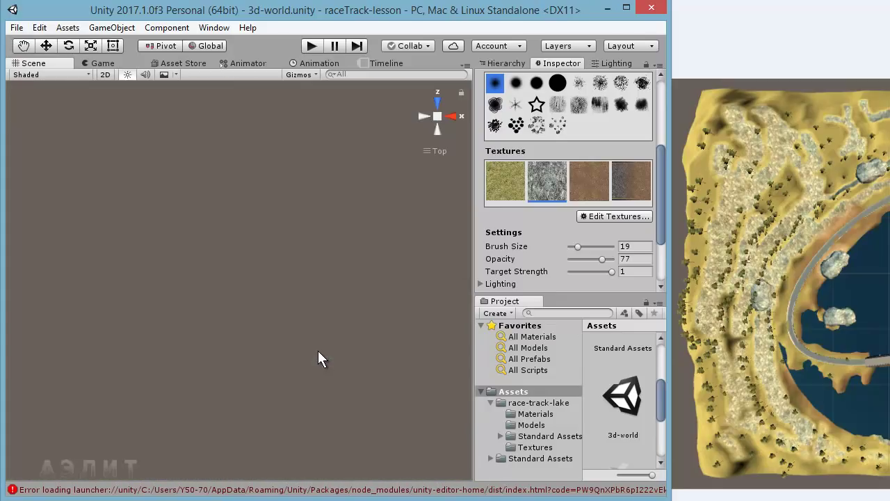
scroll(301, 341, down, 2)
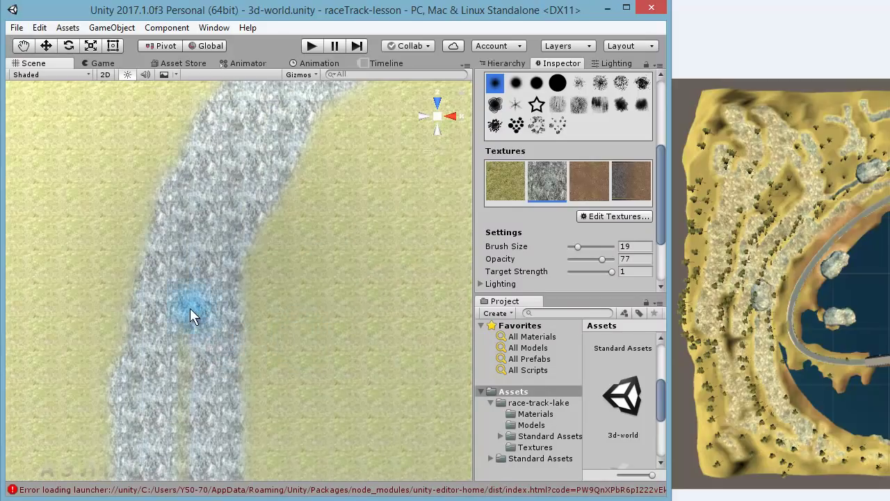
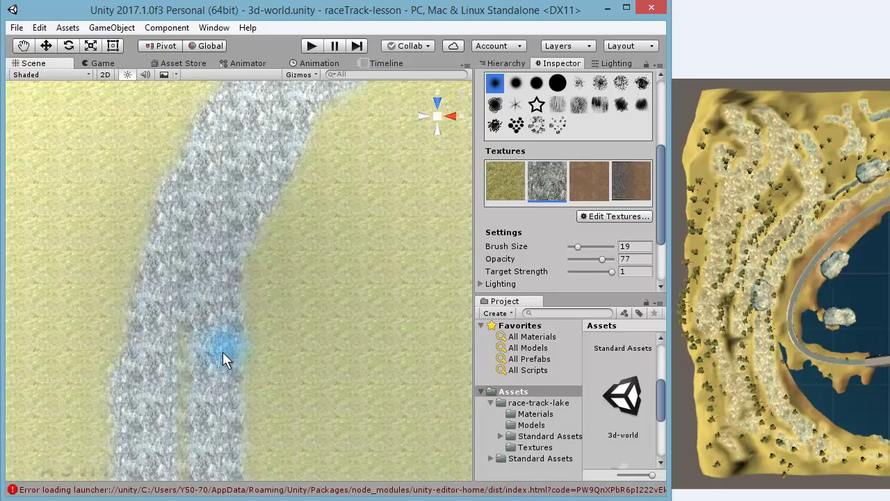
- Check the rock texture's tile size (15) in Edit Texture and close it unchanged
click(605, 217)
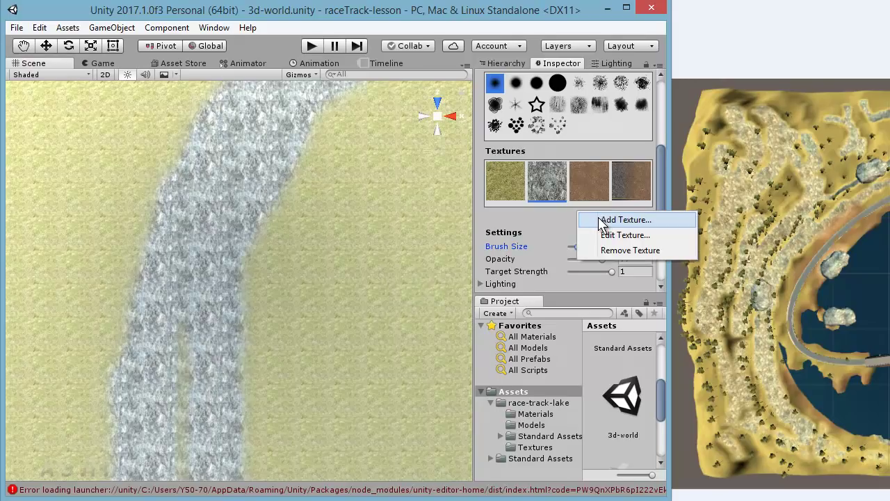
click(605, 234)
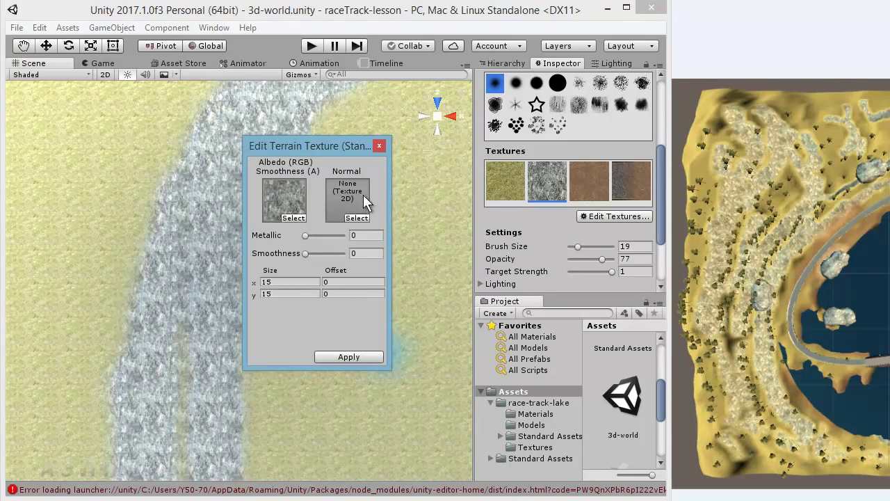
click(379, 145)
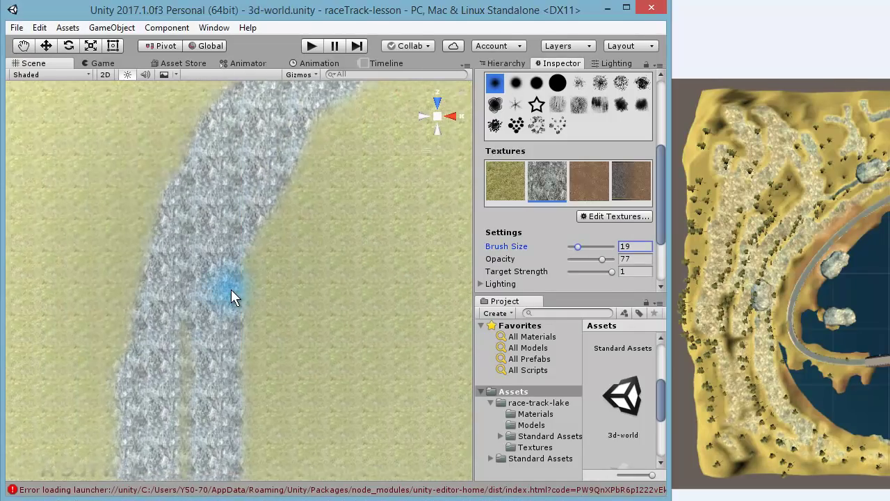
- Zoom out and save the 3d-world scene with File > Save Scenes
scroll(231, 290, down, 3)
scroll(344, 279, down, 3)
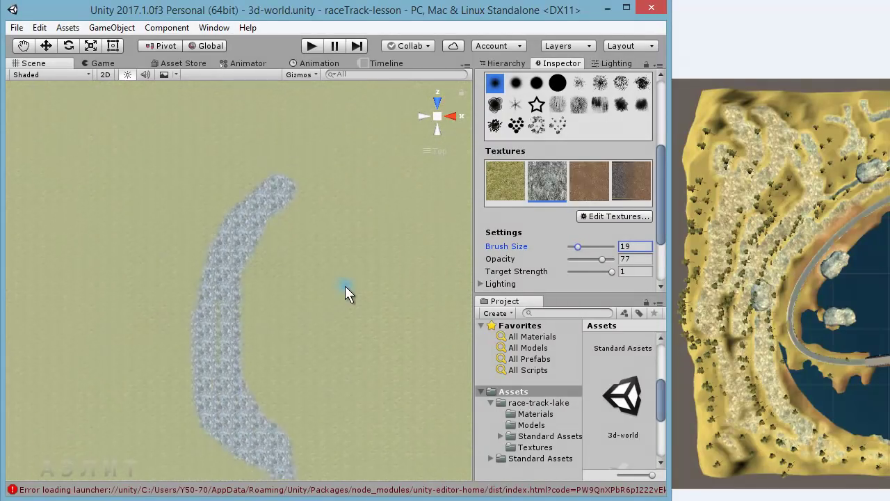
scroll(345, 286, down, 2)
click(17, 27)
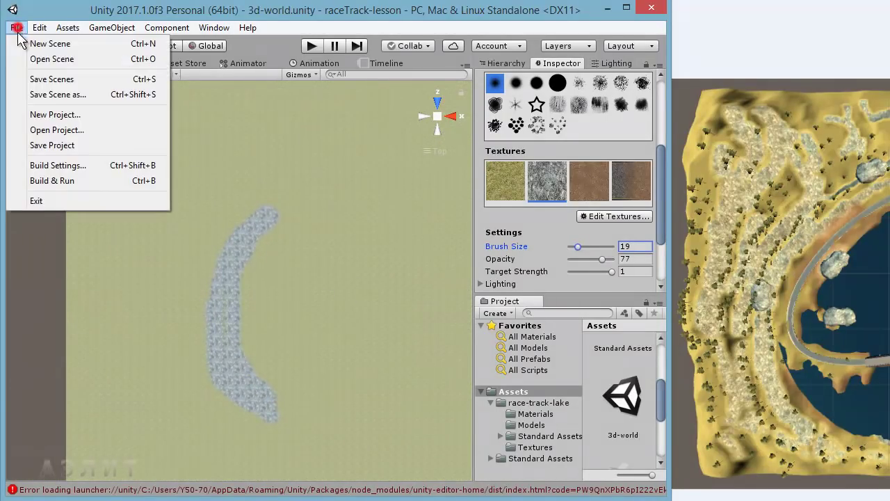
click(41, 78)
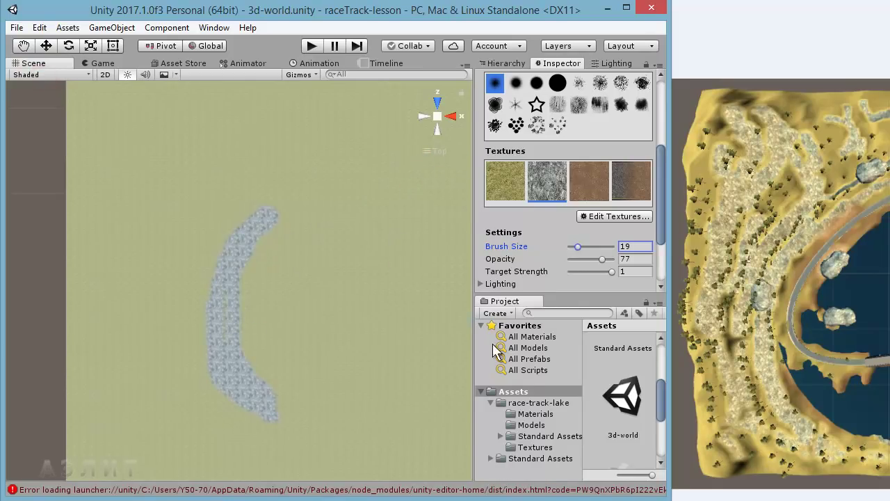
drag(661, 407, 663, 441)
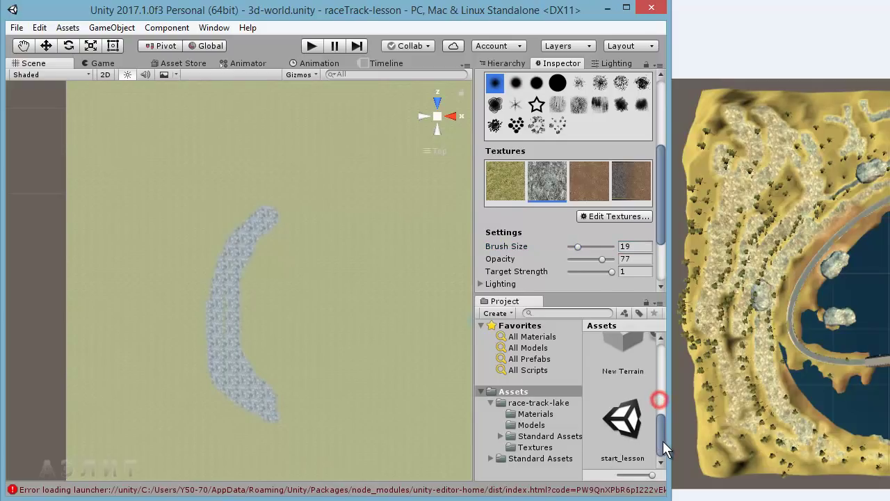
- Open the start_lesson scene and read LakeTerrain's rock texture tile size of 30
double_click(622, 418)
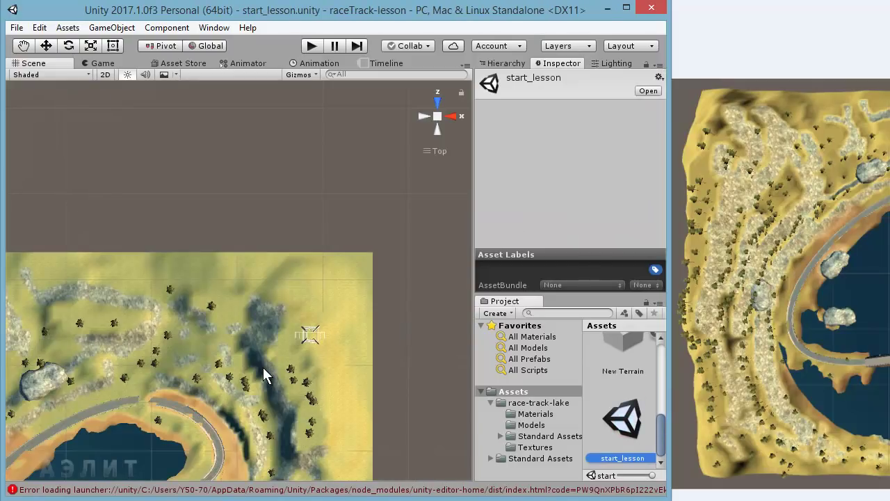
middle_drag(262, 375, 310, 258)
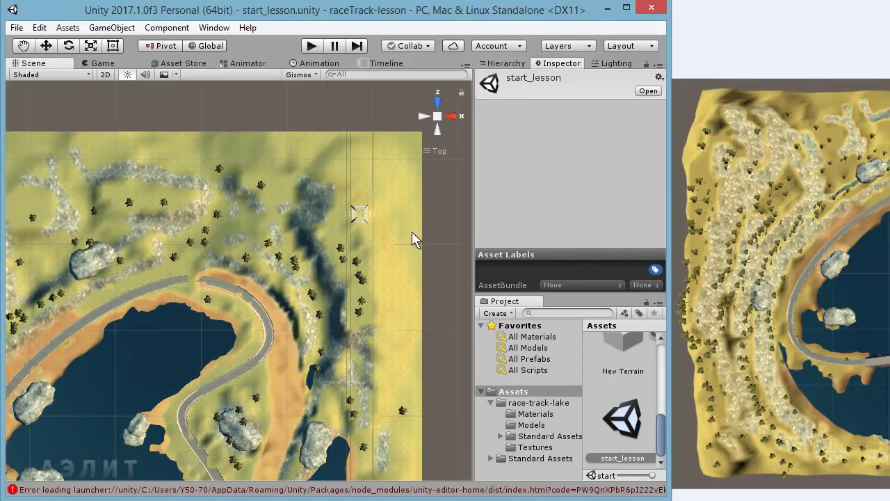
click(398, 188)
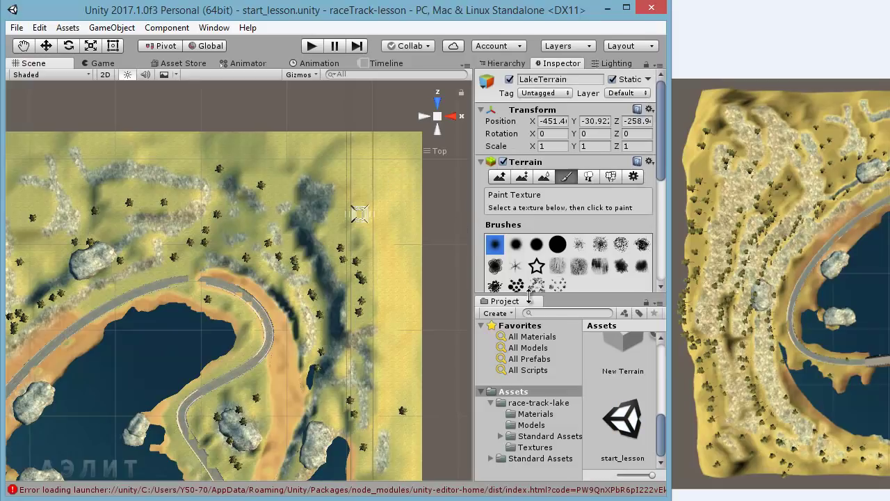
drag(662, 170, 661, 226)
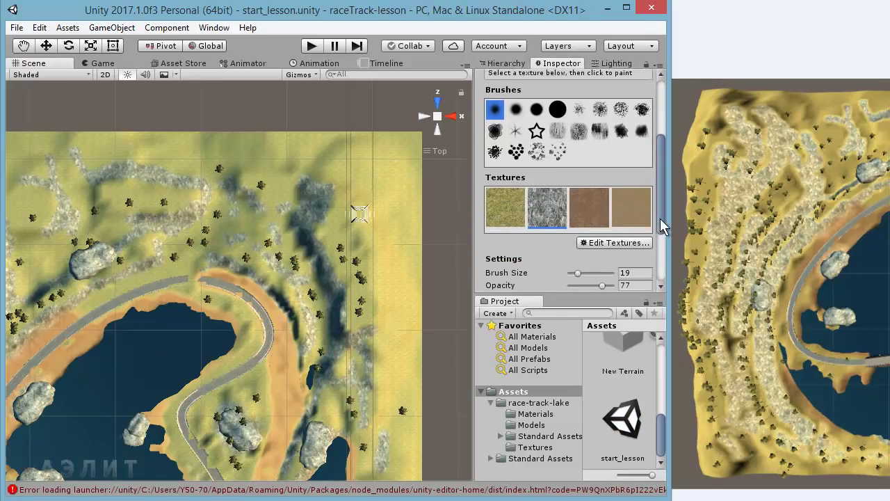
click(599, 231)
click(602, 249)
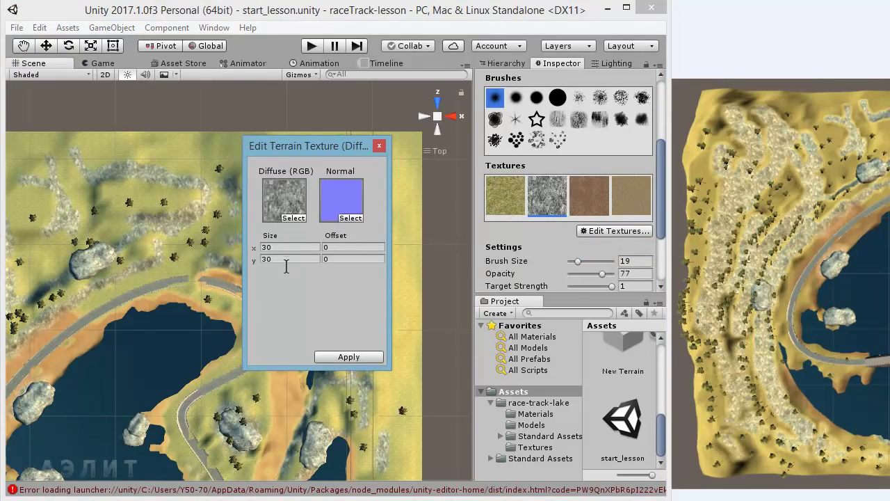
click(379, 146)
- Read the grass texture's tile size of 10 on LakeTerrain
click(498, 196)
click(612, 232)
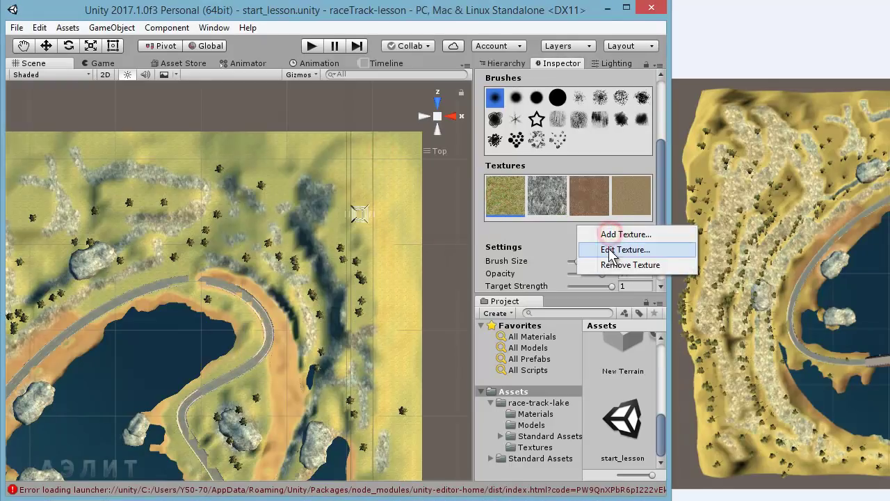
click(607, 249)
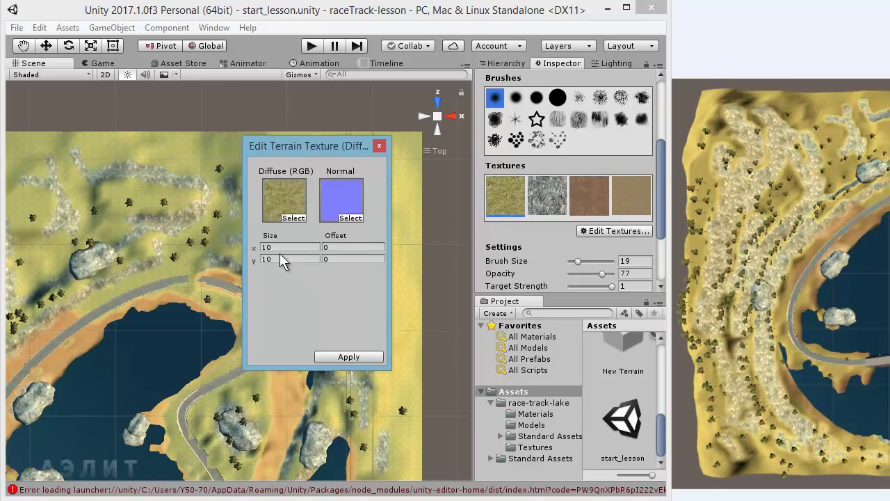
click(379, 146)
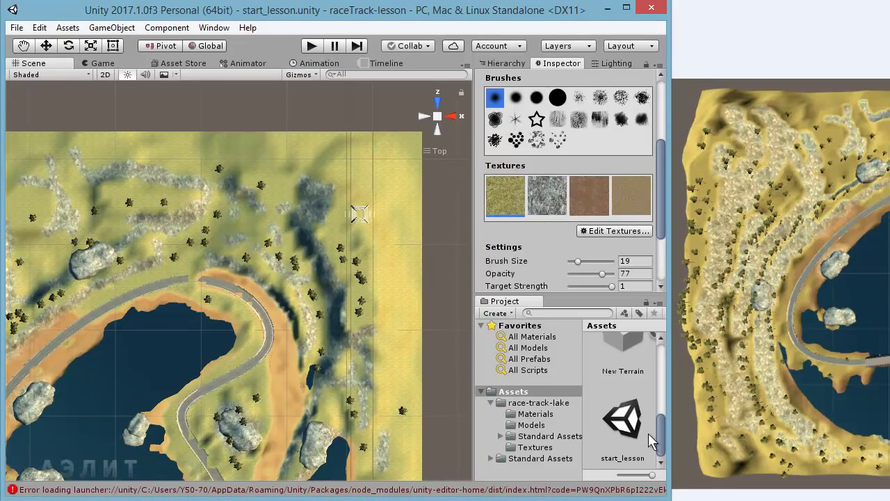
scroll(663, 449, up, 3)
- Reopen the 3d-world scene and check its grass texture's tile size settings
double_click(621, 373)
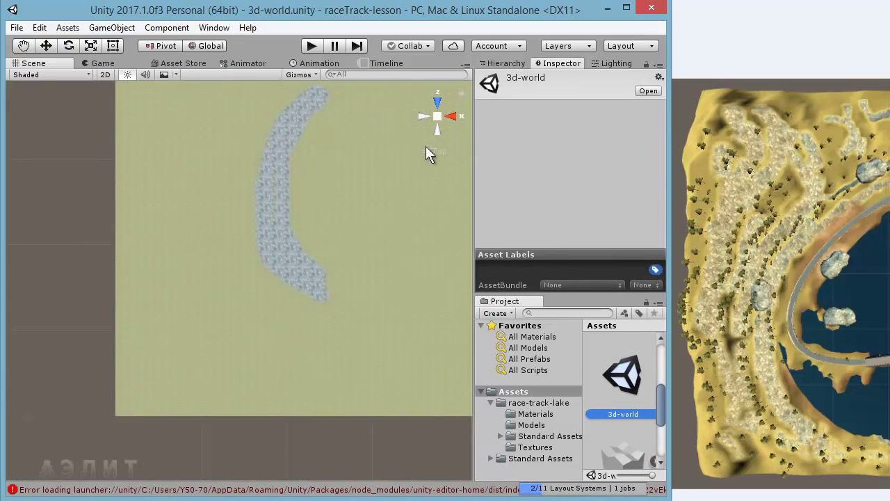
click(392, 146)
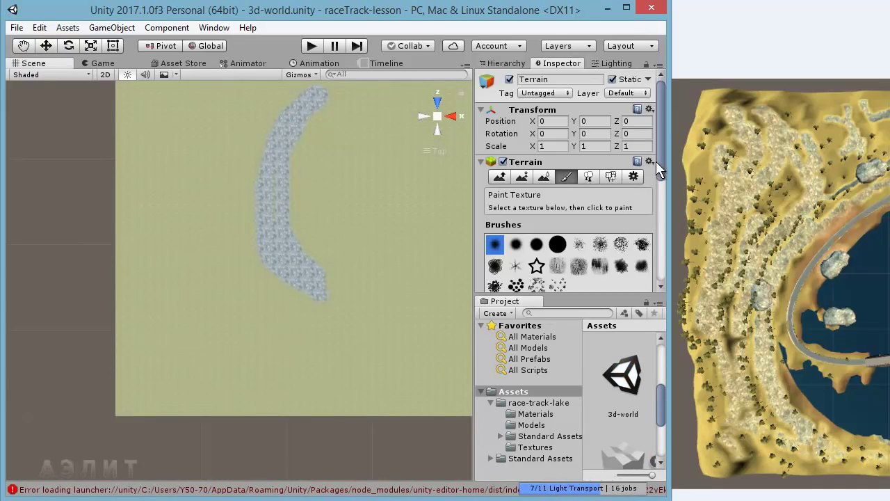
drag(660, 164, 667, 226)
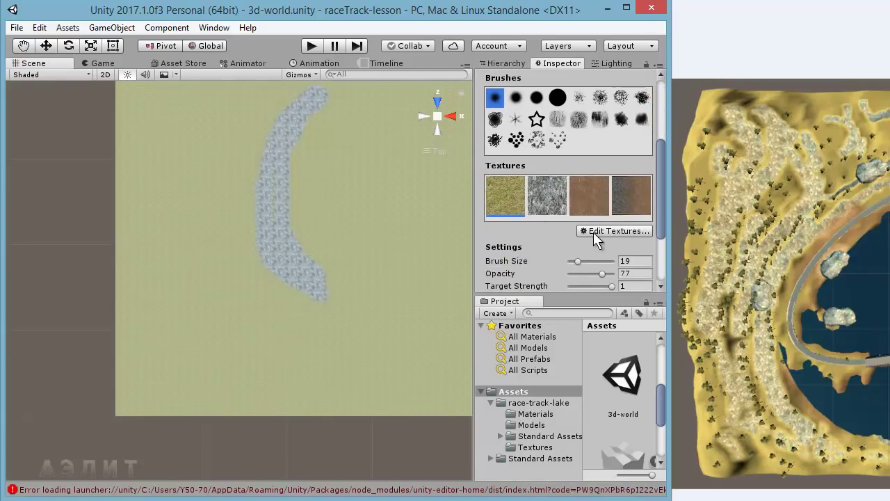
click(593, 232)
click(605, 250)
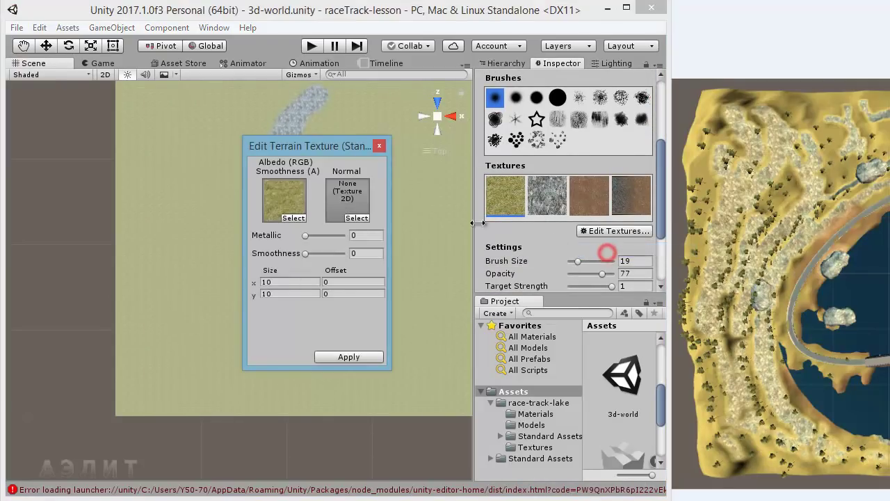
click(279, 282)
click(278, 294)
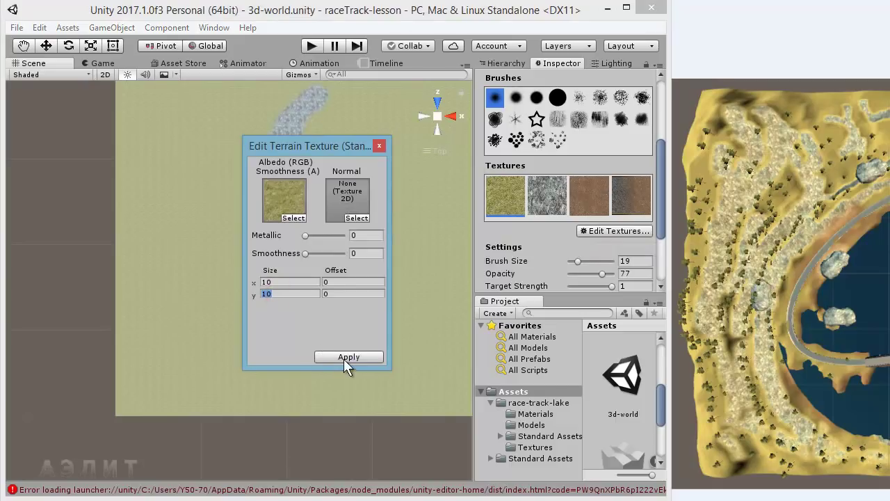
click(346, 357)
- Set the rocky texture's tile size to 30 by 30 and view the rescaled path
click(538, 201)
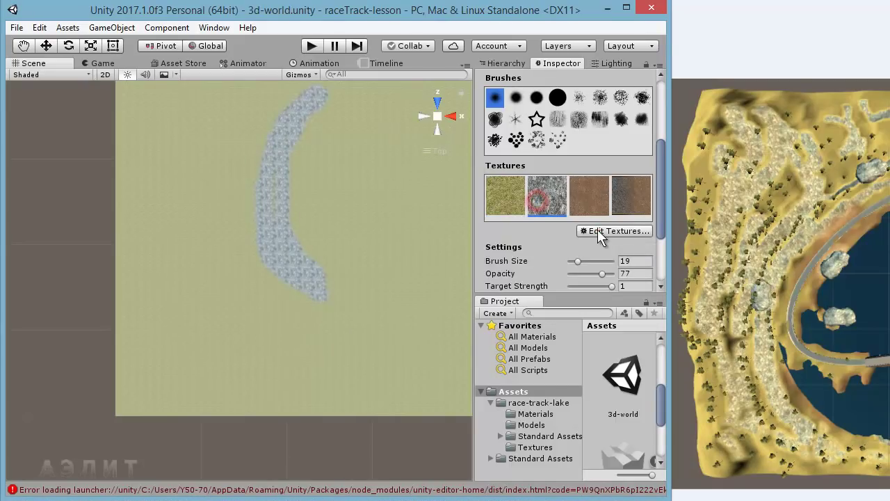
click(598, 229)
click(592, 249)
click(280, 282)
text(30)
click(289, 294)
text(30)
click(361, 357)
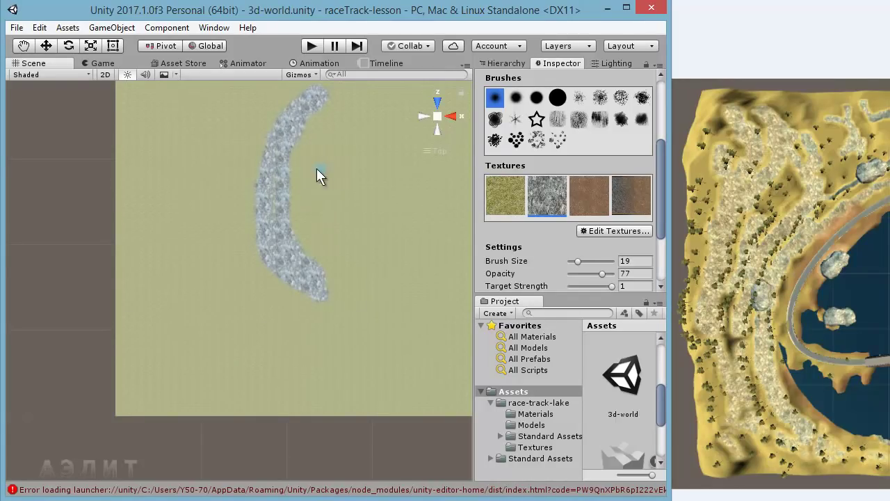
scroll(348, 222, down, 2)
scroll(356, 238, down, 1)
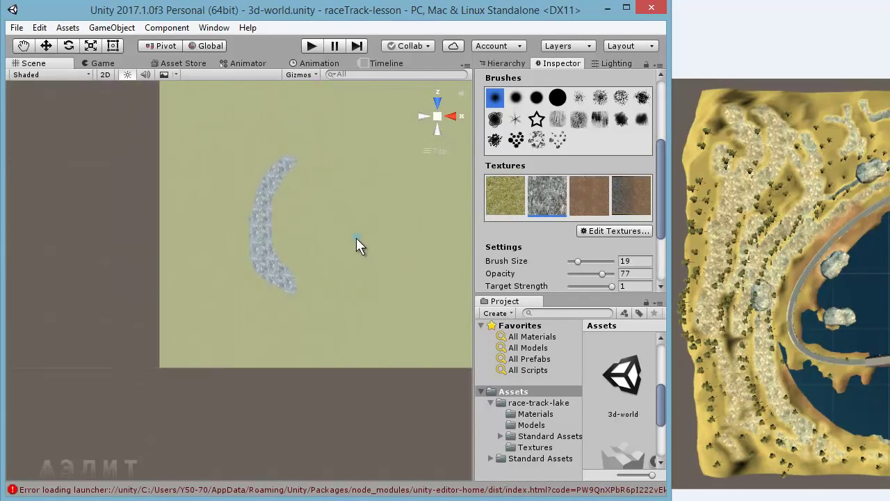
scroll(340, 245, down, 1)
middle_drag(325, 251, 230, 293)
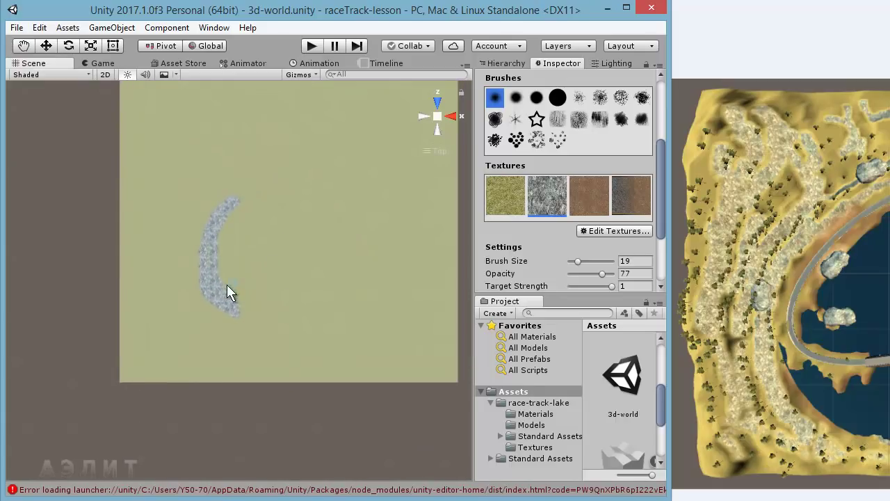
scroll(299, 271, up, 2)
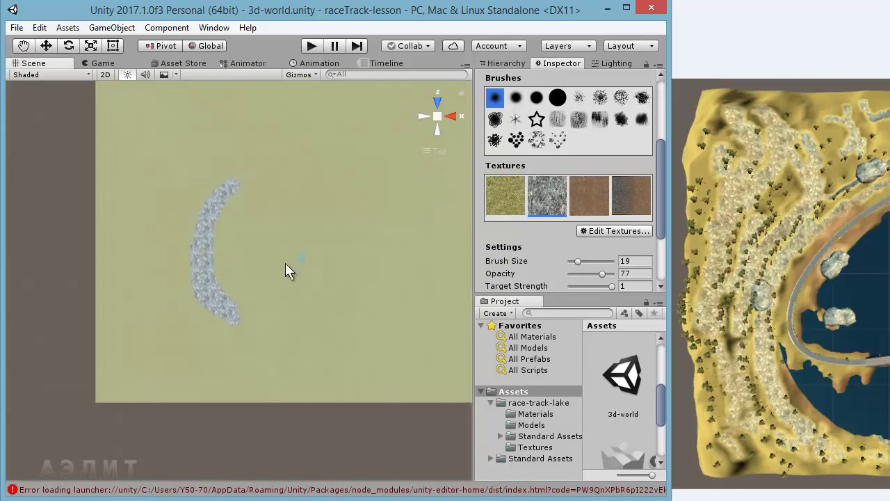
middle_drag(308, 205, 251, 281)
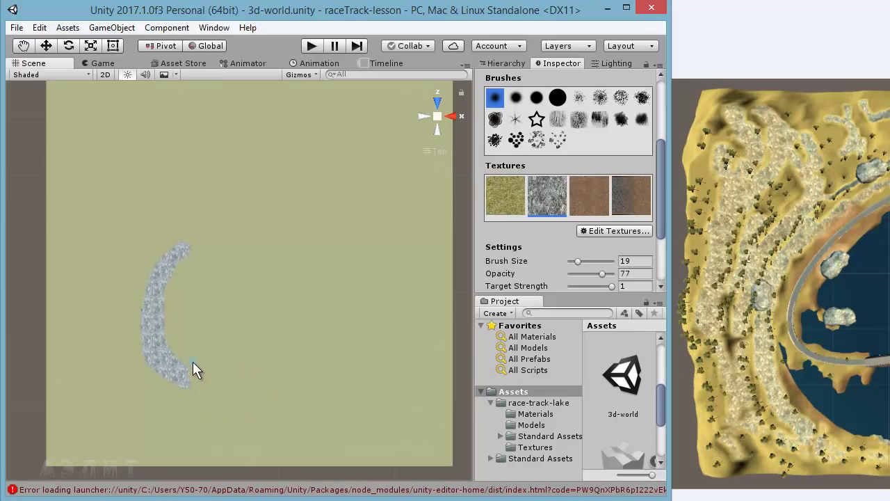
scroll(300, 443, down, 1)
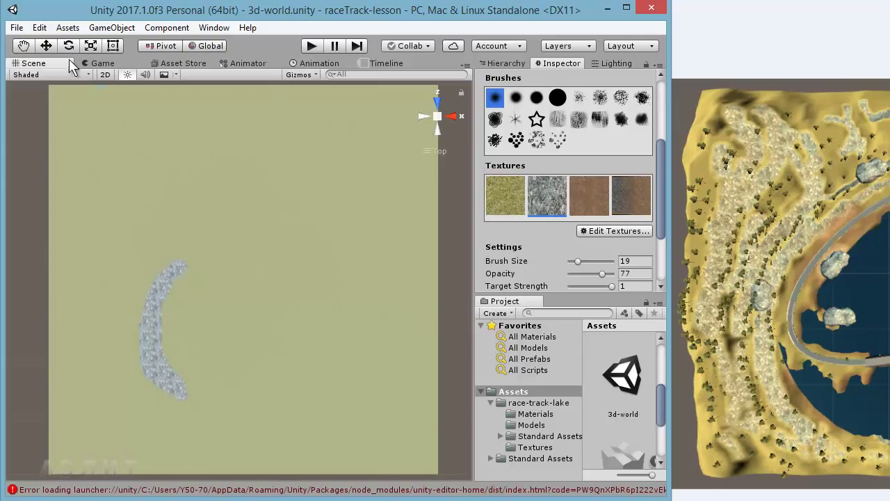
click(39, 27)
click(50, 46)
click(39, 28)
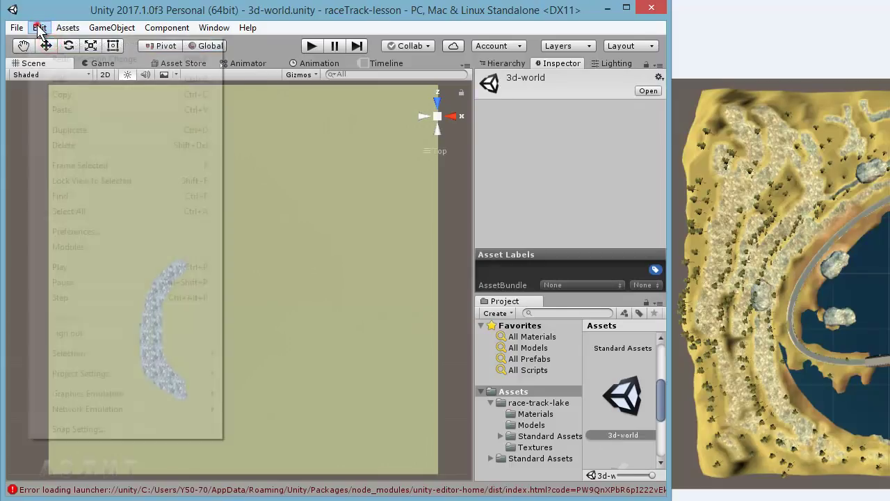
click(39, 29)
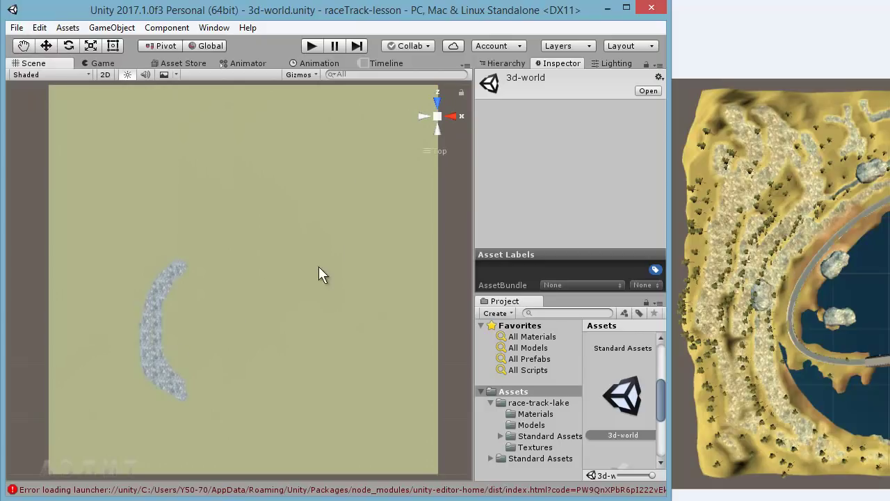
click(506, 63)
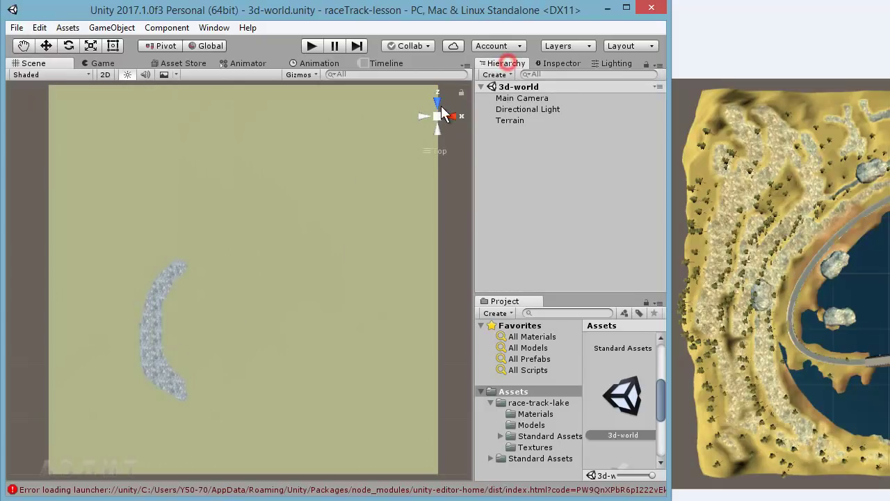
click(511, 110)
click(521, 120)
click(541, 64)
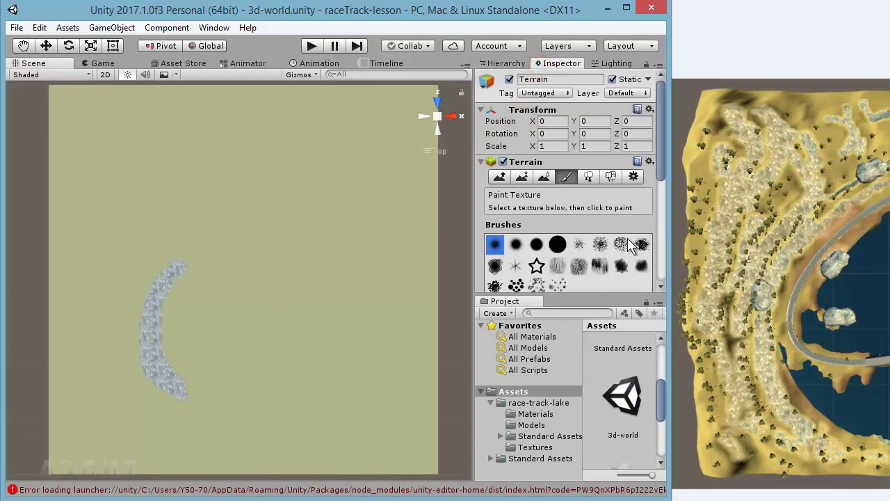
drag(659, 169, 667, 207)
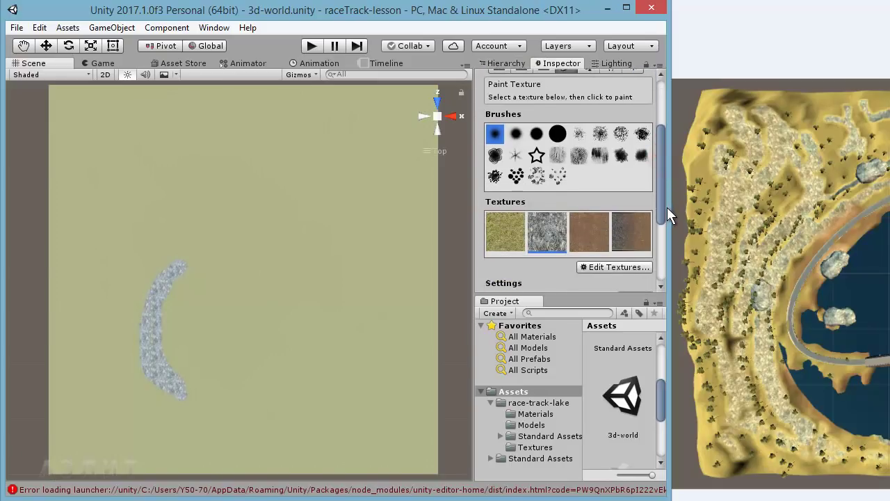
click(504, 232)
click(557, 133)
mouse_move(190, 264)
mouse_down()
mouse_move(153, 310)
mouse_move(150, 366)
mouse_up()
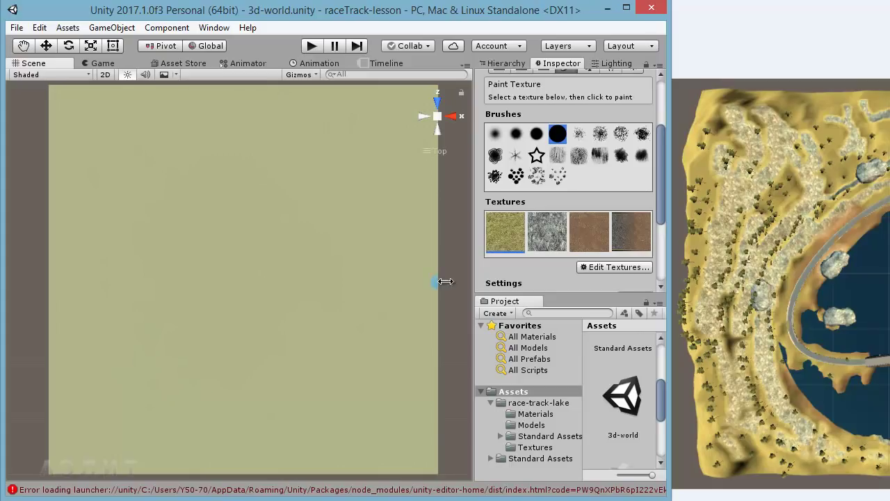
click(542, 235)
click(494, 134)
drag(661, 188, 658, 213)
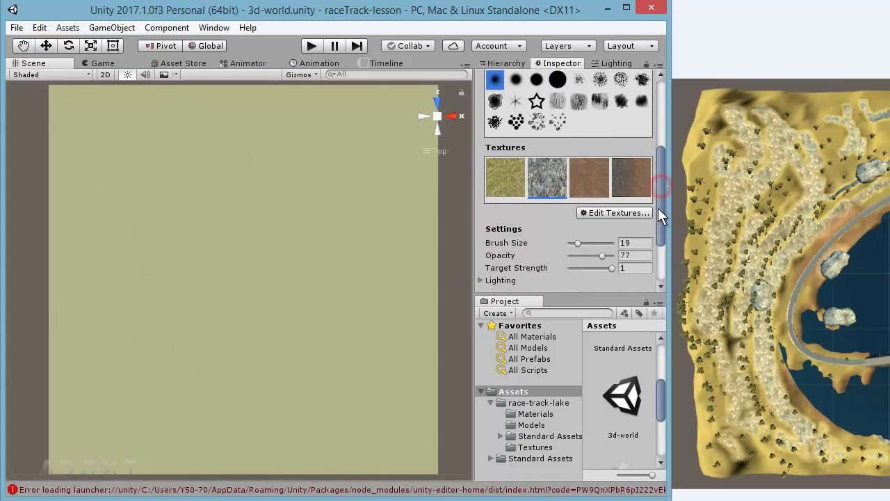
drag(610, 250, 605, 251)
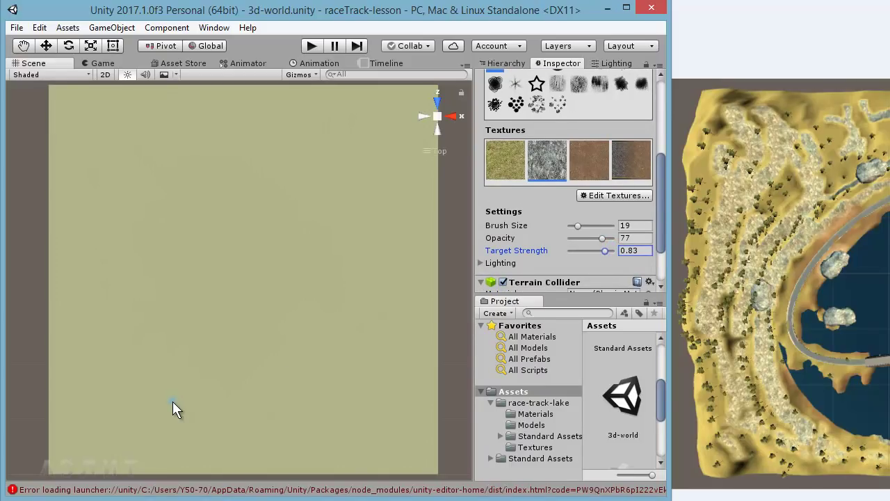
drag(180, 397, 151, 324)
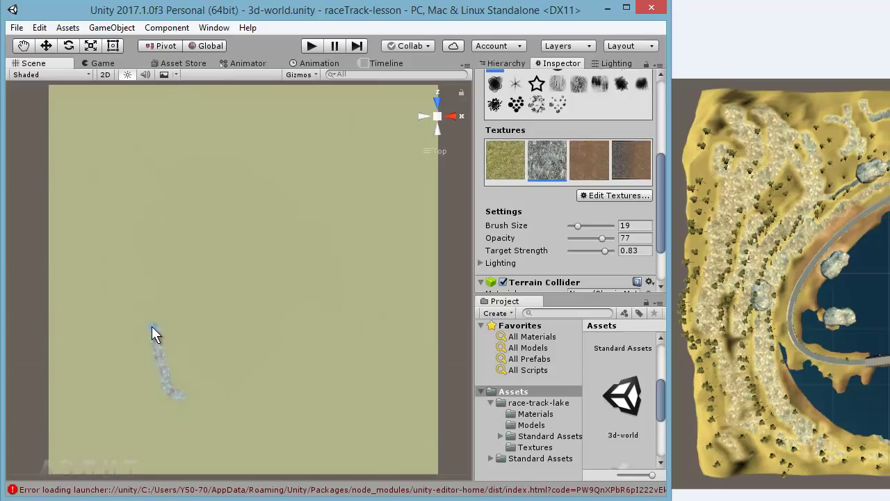
mouse_move(158, 376)
mouse_down()
mouse_move(155, 340)
mouse_move(167, 367)
mouse_move(154, 327)
mouse_move(163, 286)
mouse_up()
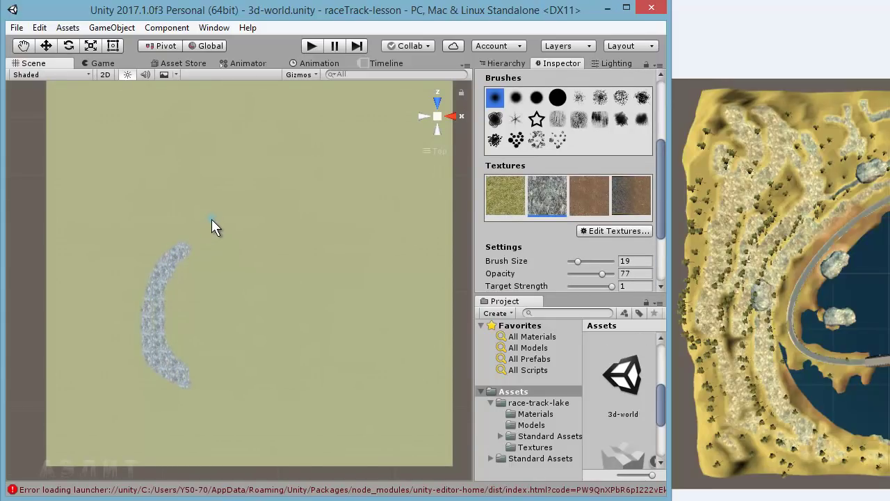
scroll(275, 230, down, 1)
middle_drag(277, 224, 271, 241)
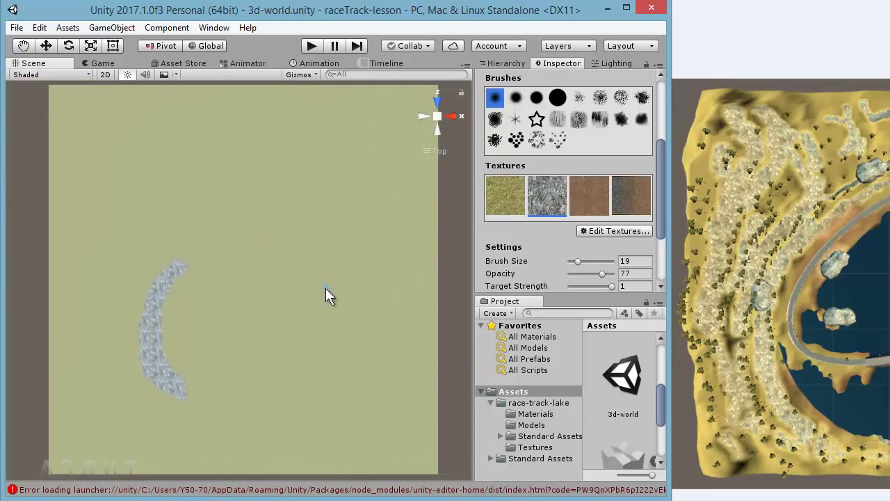